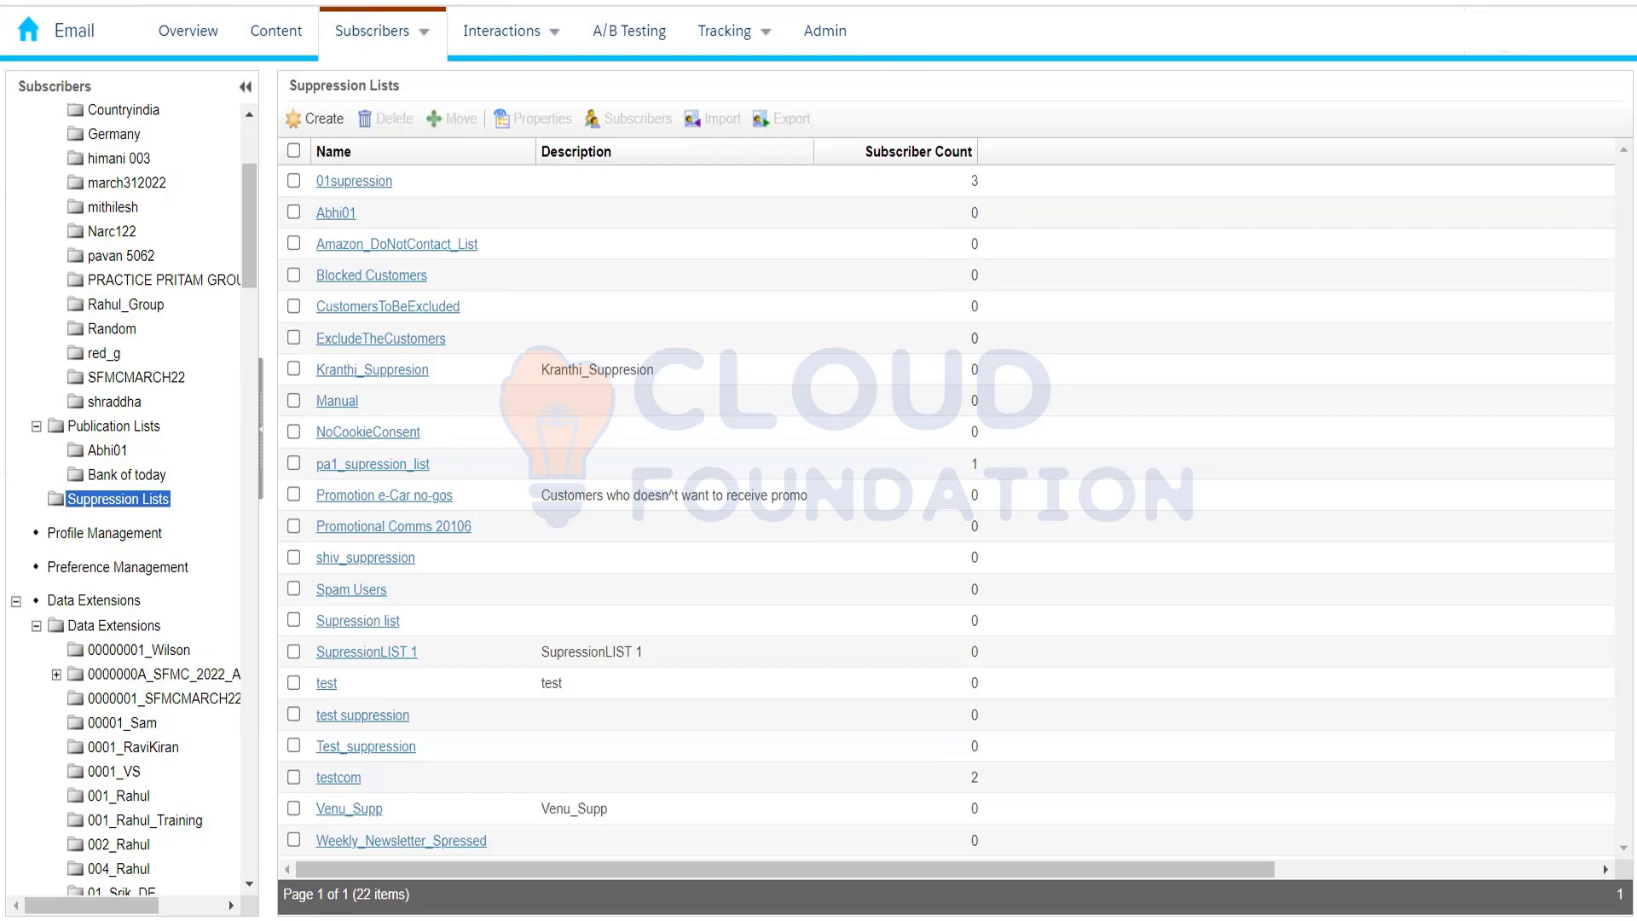
Switch to the SFMC Email Studio Part 1 presentation in PowerPoint and view slide 10 and the Lists vs. Data Extensions slide
{"action": "key", "text": "alt+Tab"}
{"action": "left_click", "coordinate": [111, 734]}
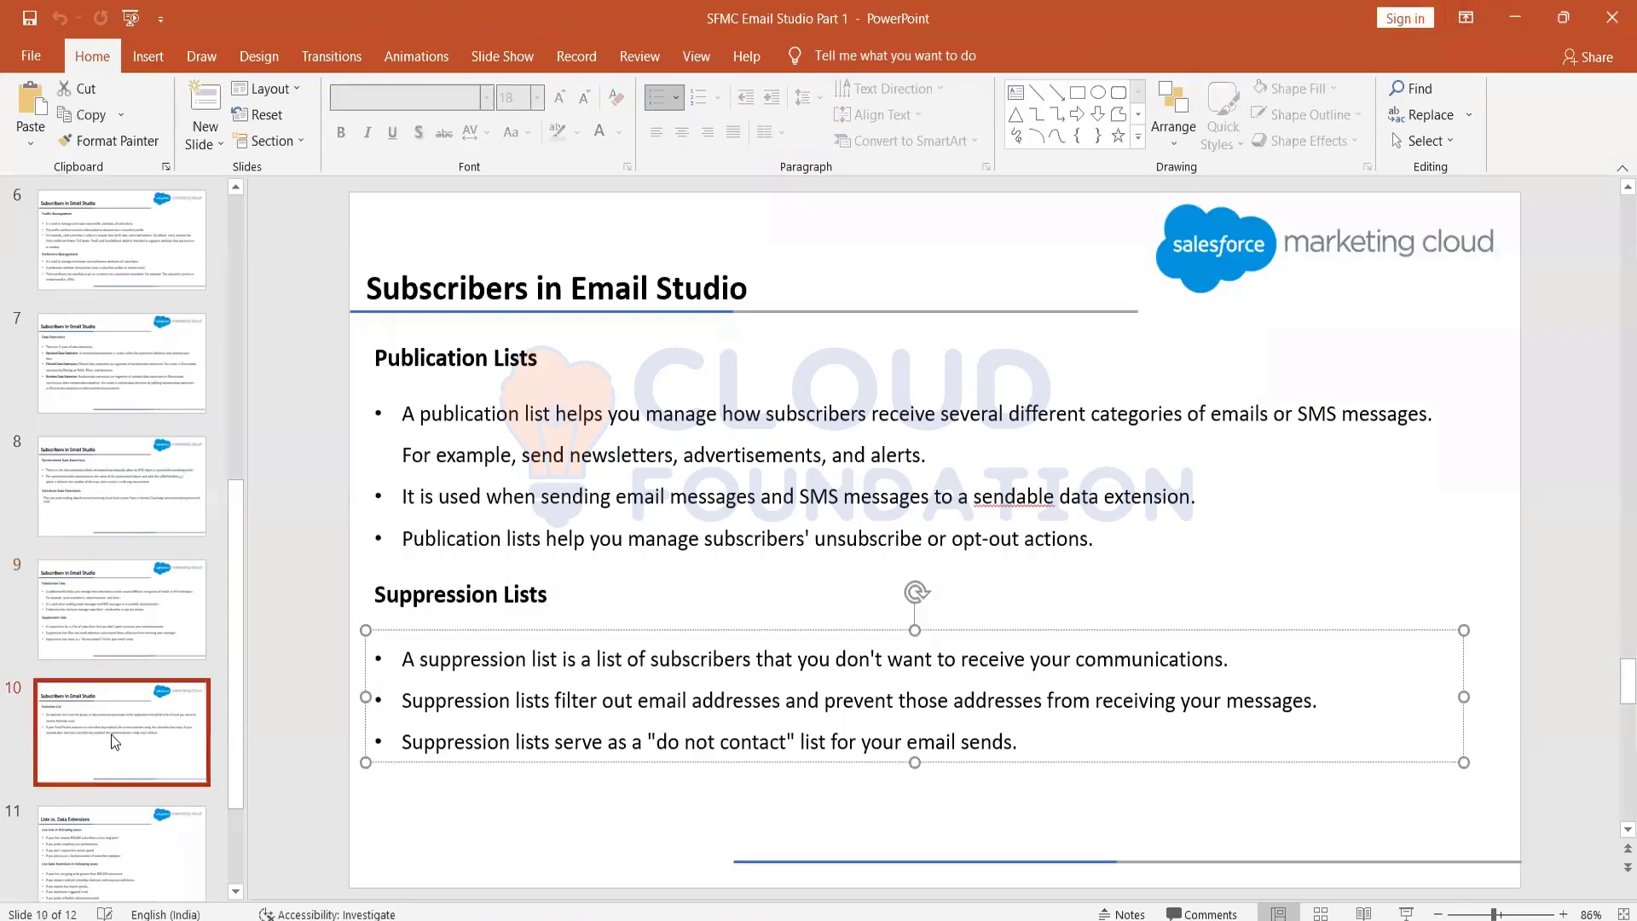
{"action": "key", "text": "Down"}
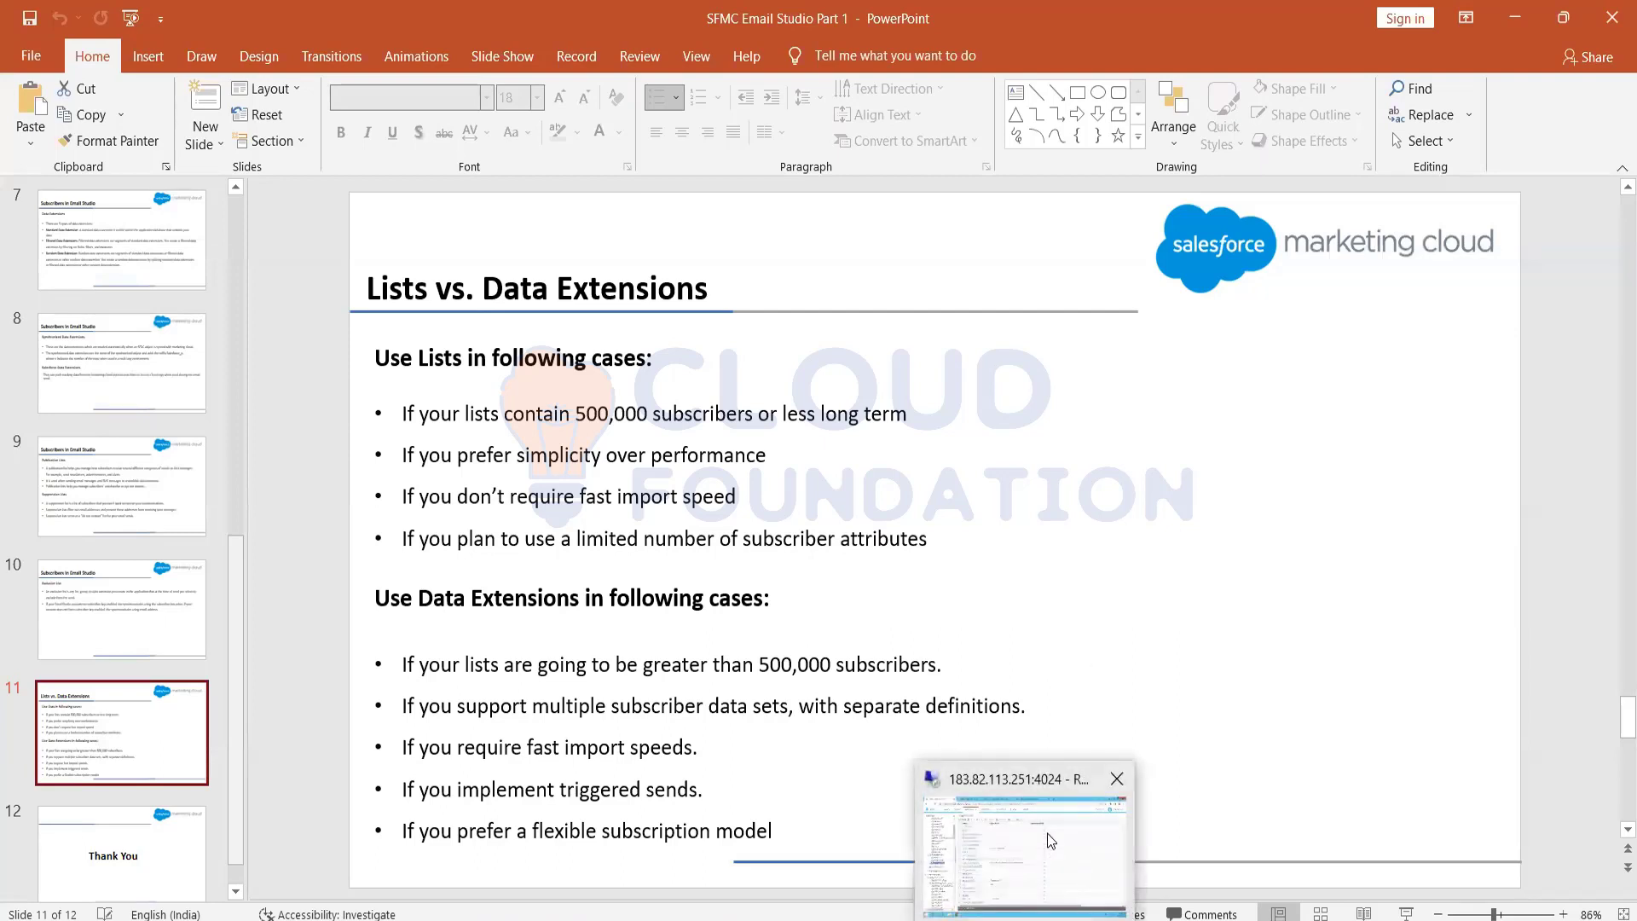
Open the SFMC Email Studio Part 2 presentation and go through its slides from Agenda to Types of Sends
{"action": "double_click", "coordinate": [1047, 832]}
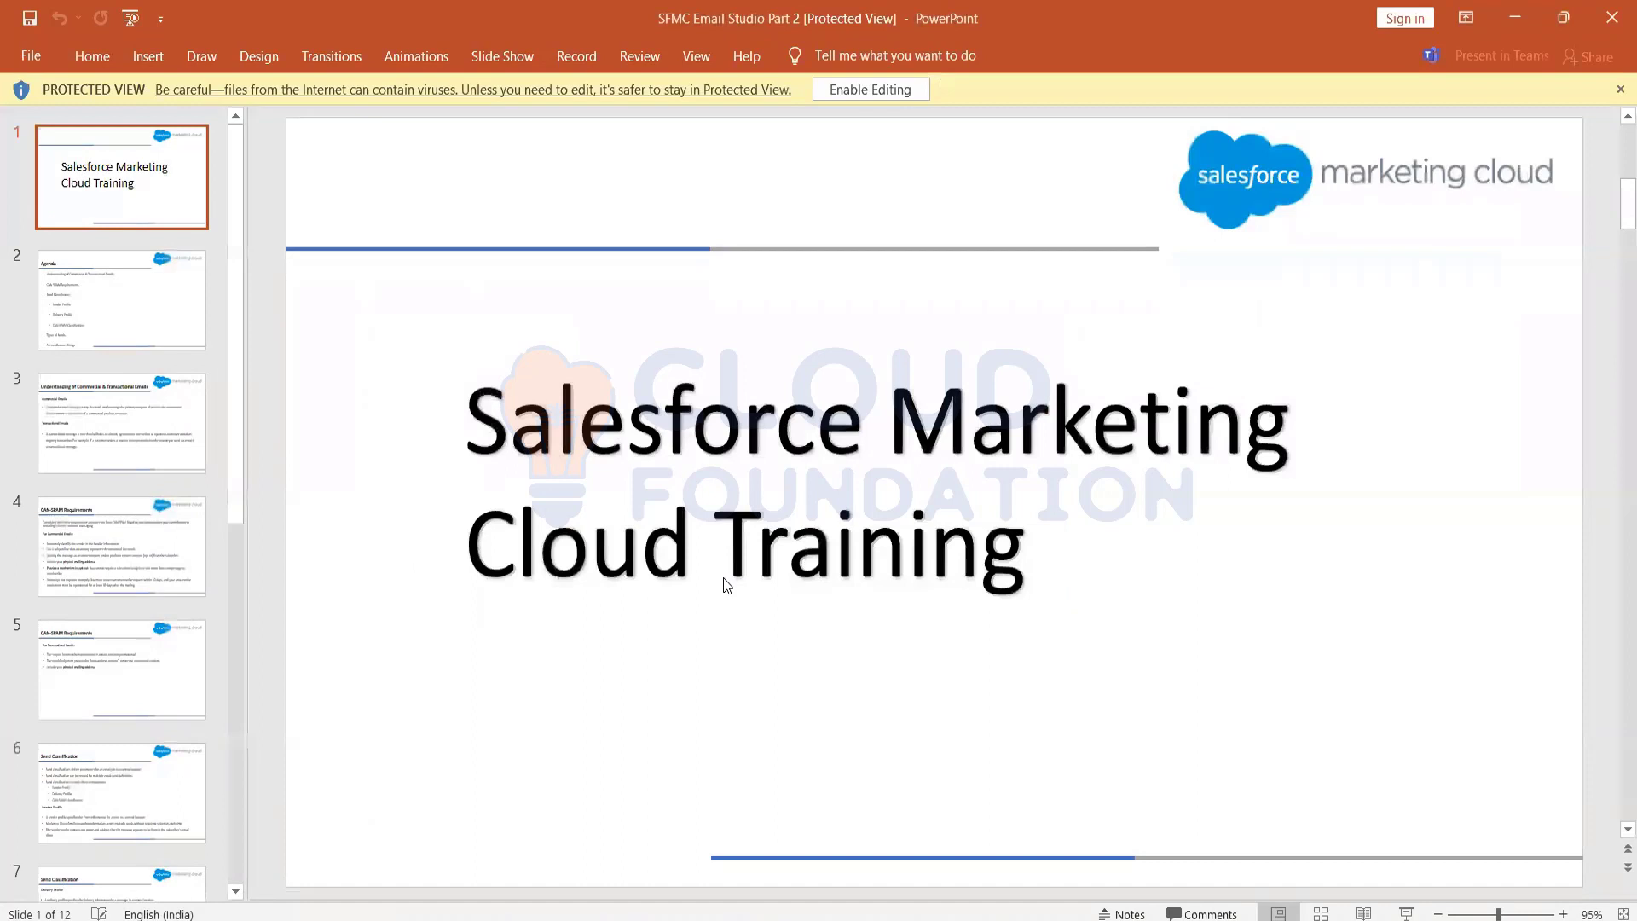
{"action": "left_click", "coordinate": [141, 330]}
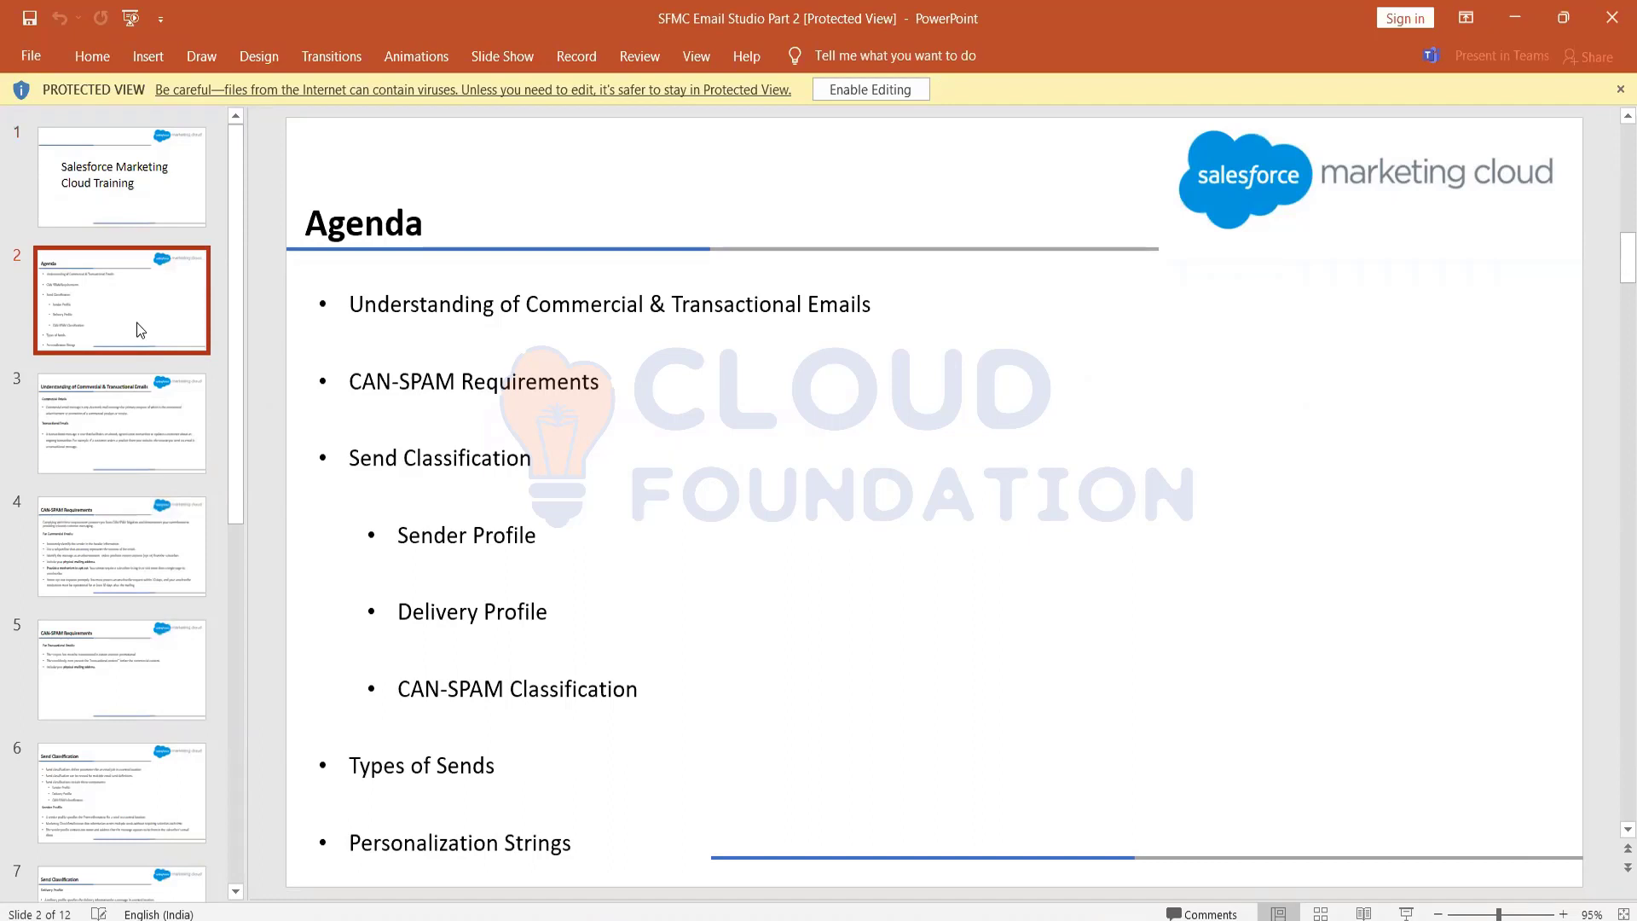
{"action": "left_click", "coordinate": [165, 390]}
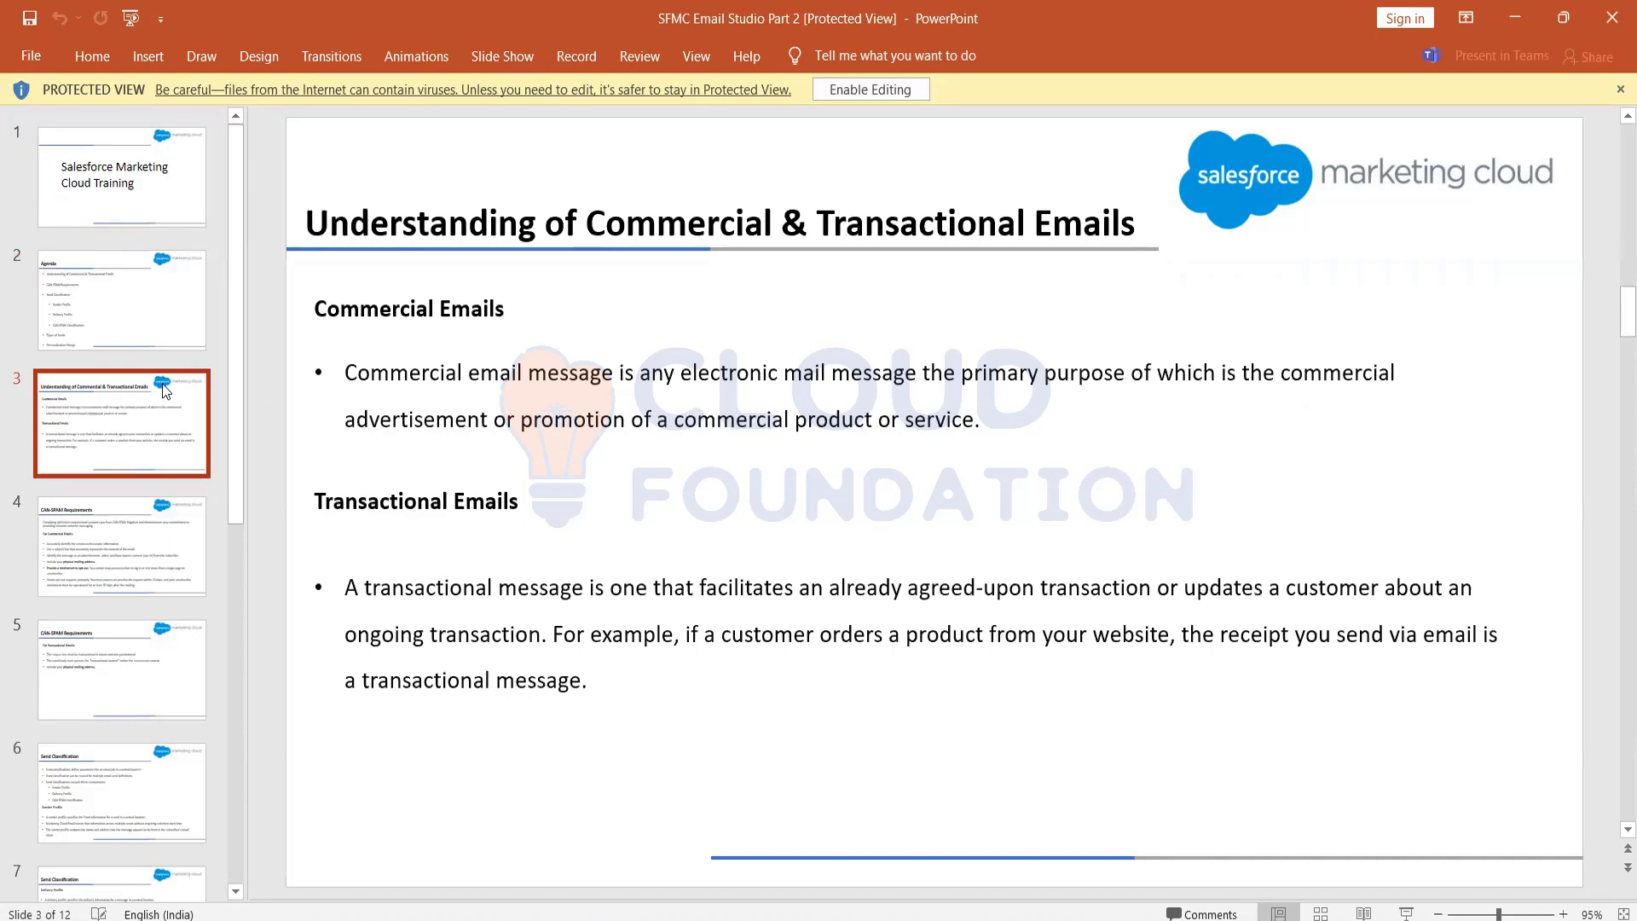
{"action": "key", "text": "Down"}
{"action": "key", "text": "Down"}
{"action": "key", "text": "Down"}
{"action": "key", "text": "Down"}
{"action": "key", "text": "Down"}
{"action": "key", "text": "Down"}
{"action": "key", "text": "Up"}
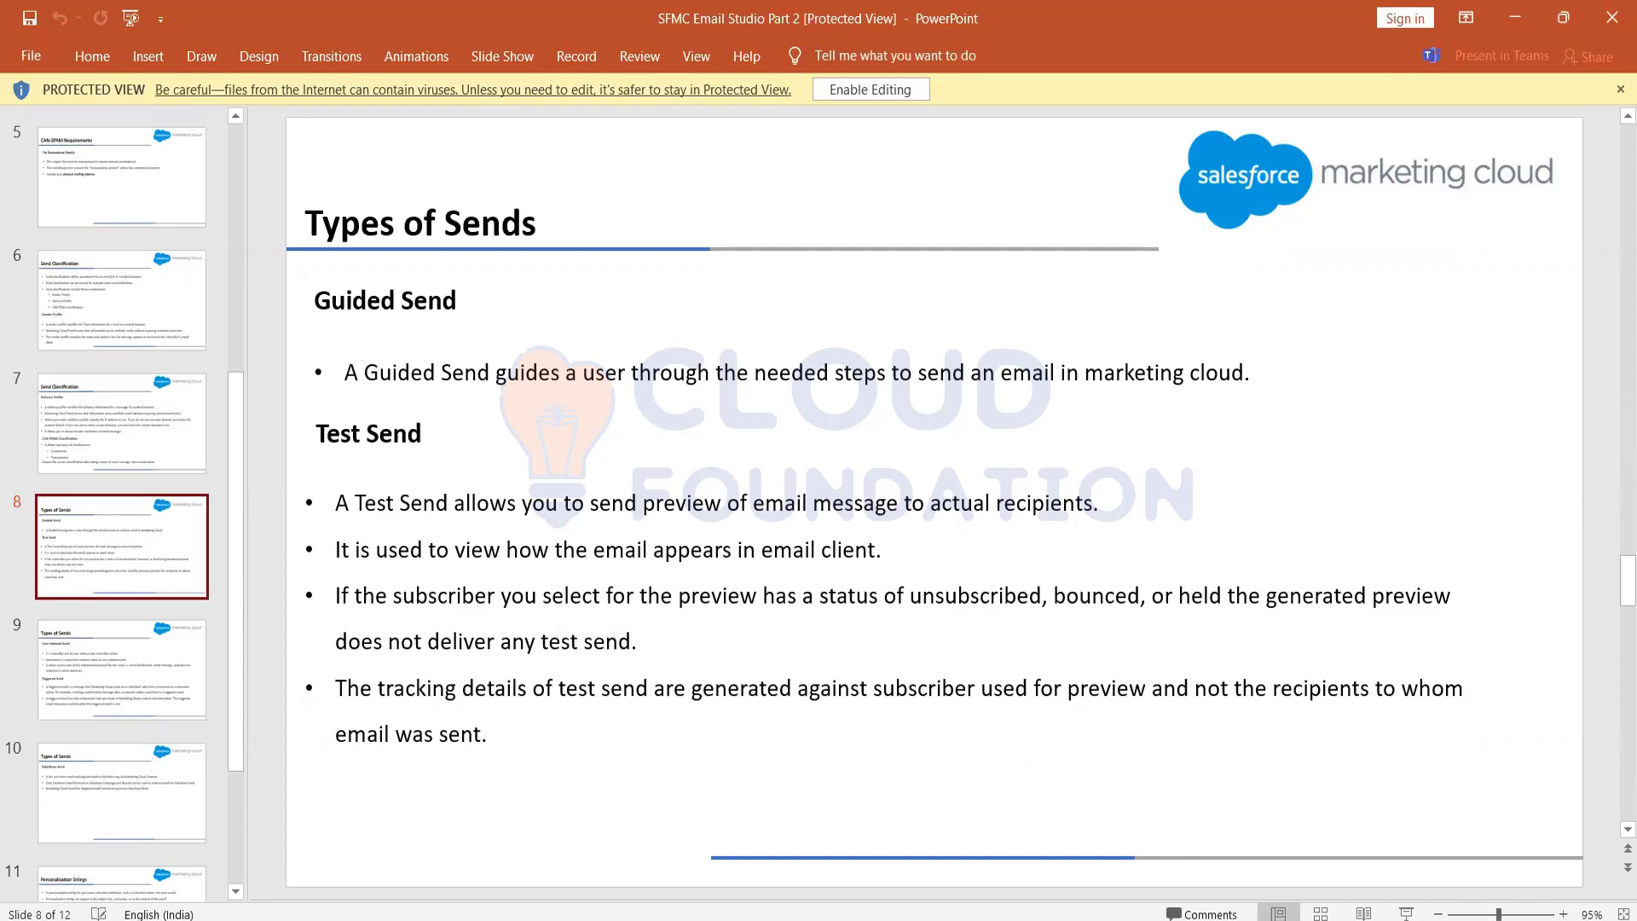
Switch to Marketing Cloud Email Studio and start a send of the Publication List Demo email from the content folder numbered 004
{"action": "left_click", "coordinate": [1044, 855]}
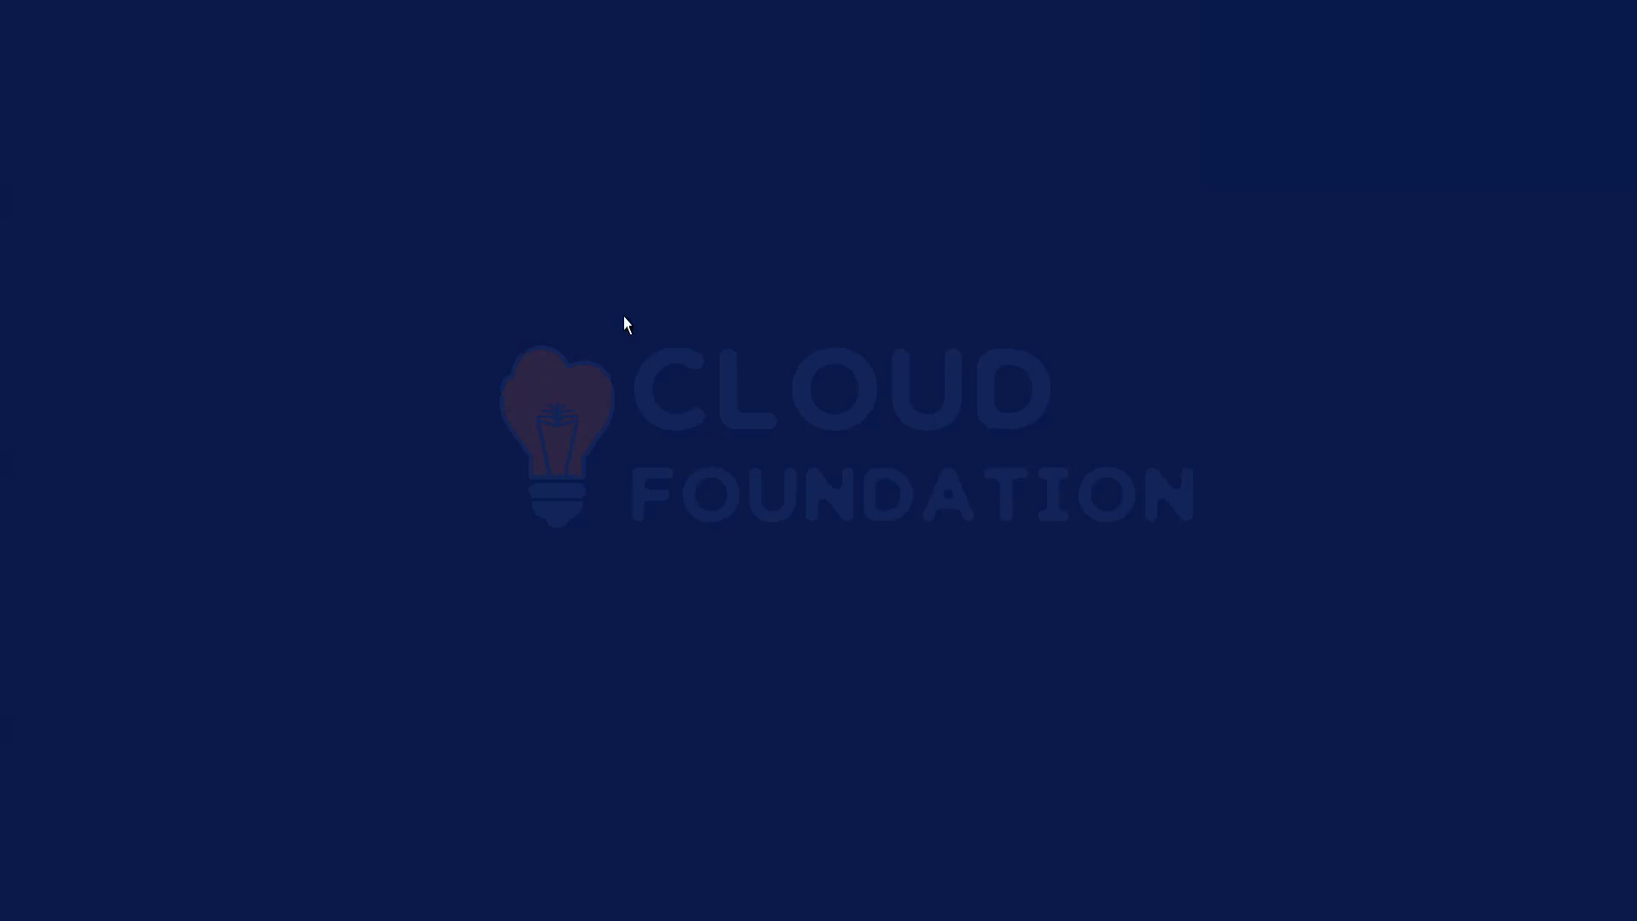
{"action": "mouse_move", "coordinate": [423, 47]}
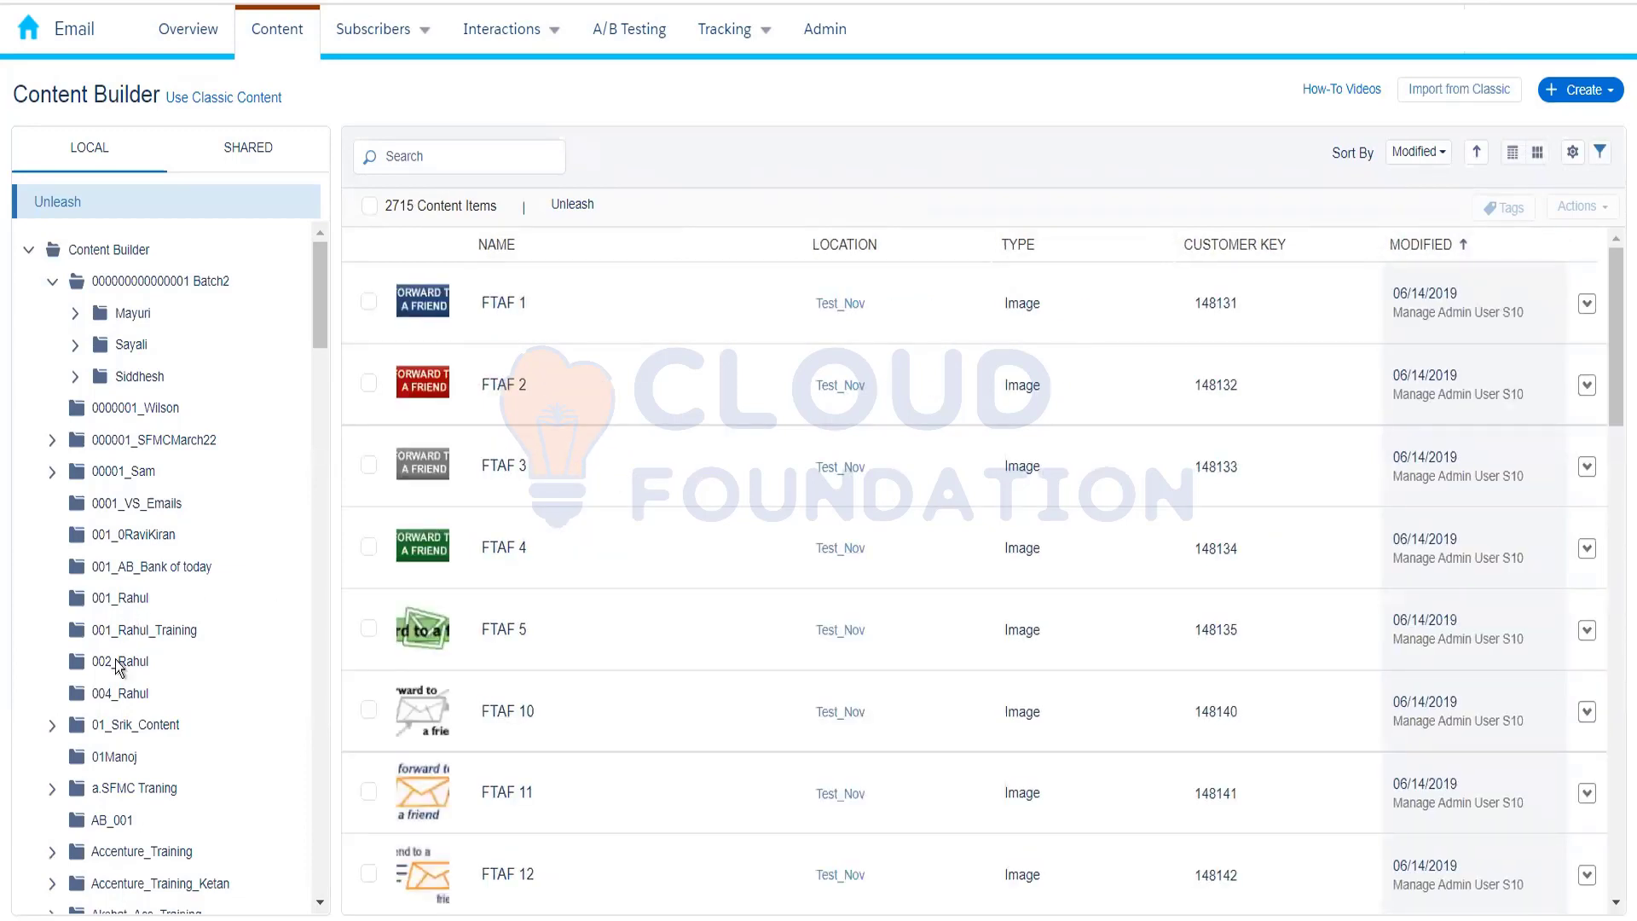
{"action": "left_click", "coordinate": [120, 694]}
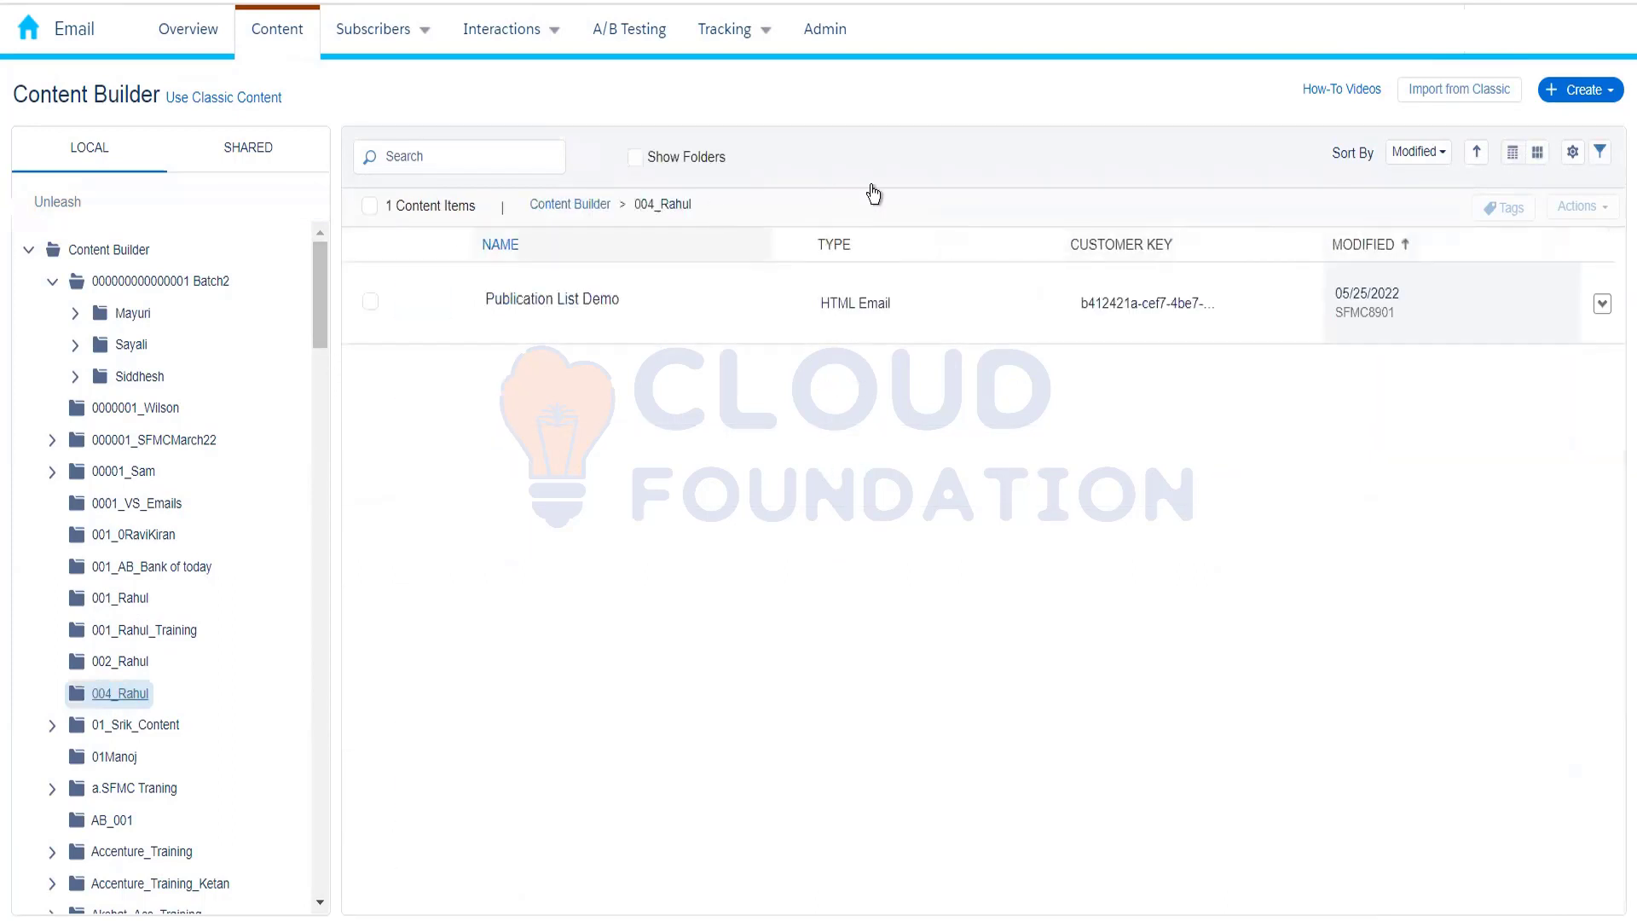
{"action": "left_click", "coordinate": [1602, 303]}
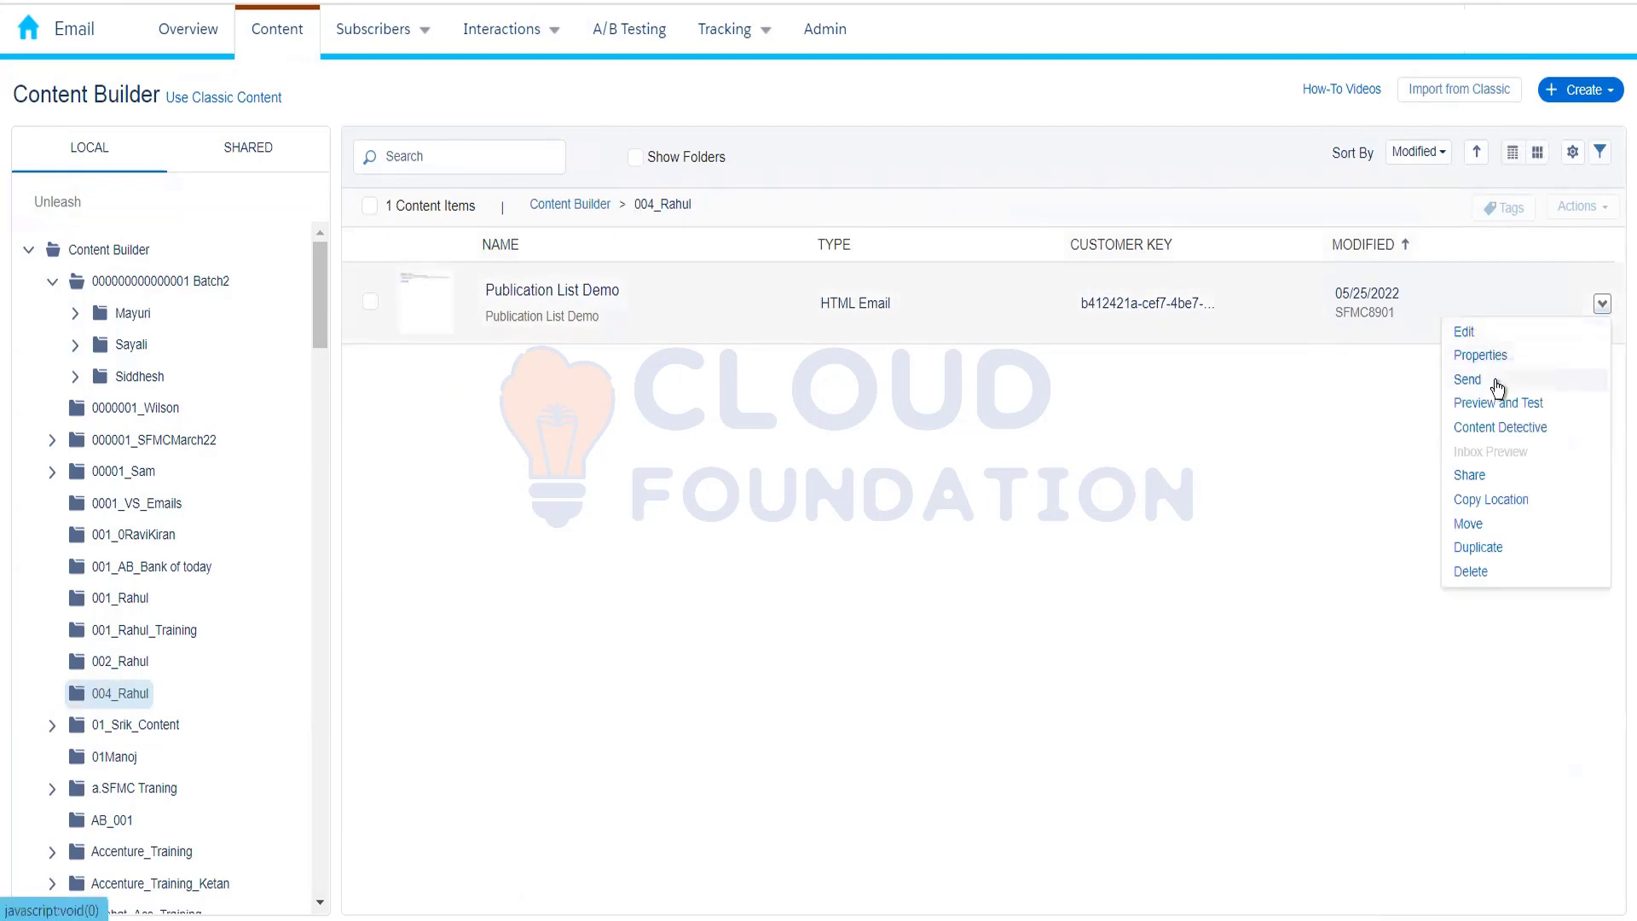
{"action": "left_click", "coordinate": [1468, 379]}
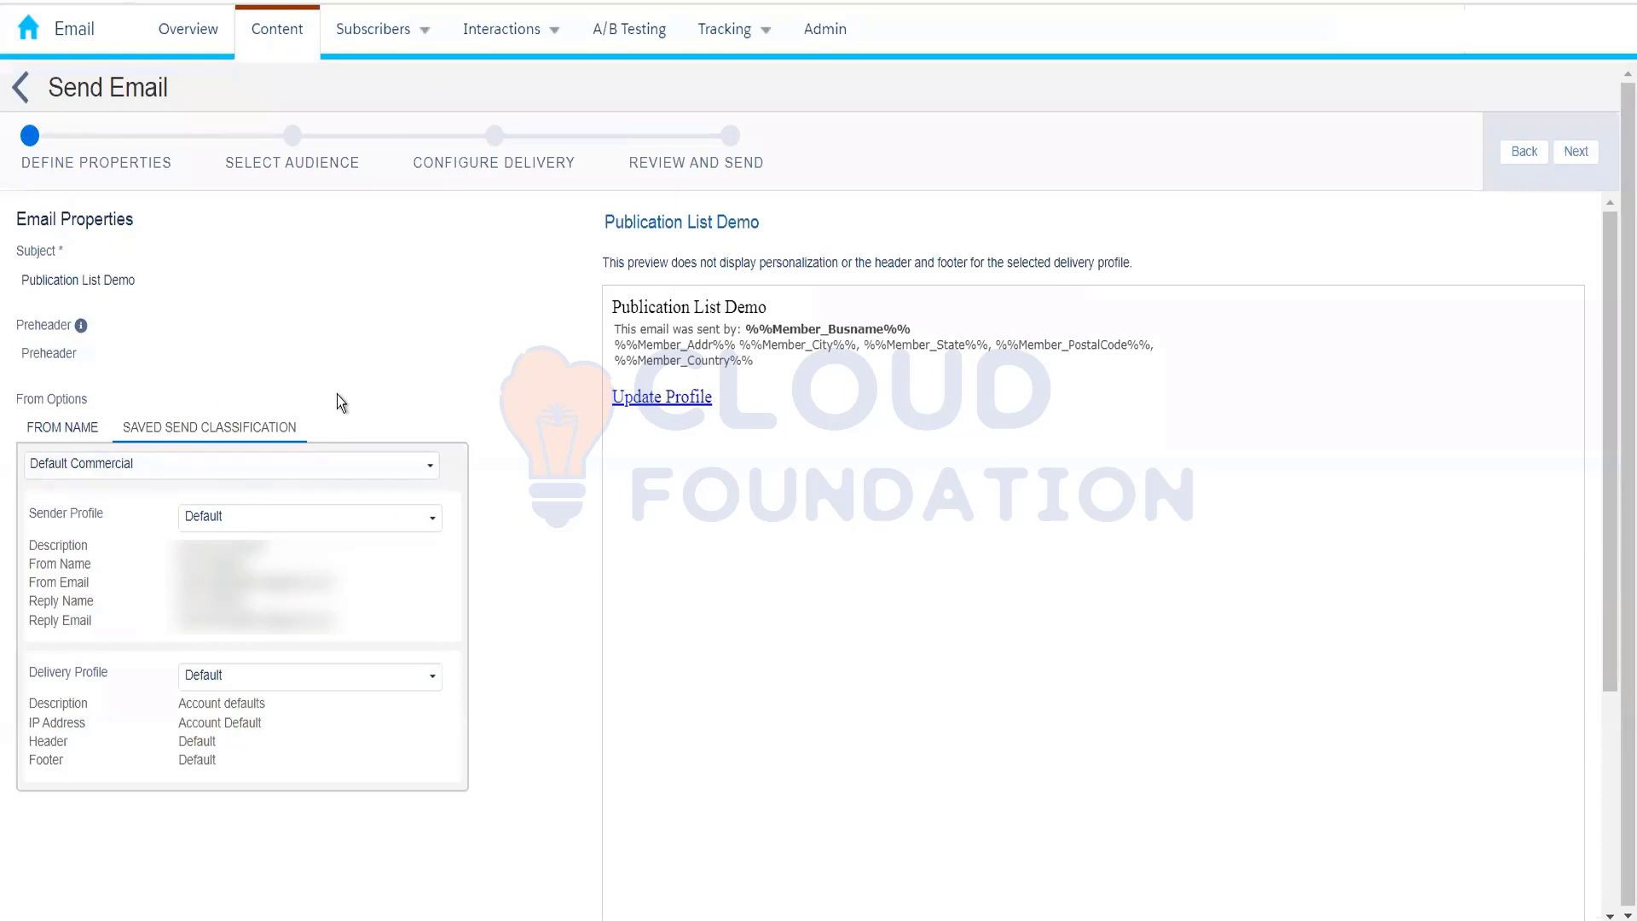
Go to the send's audience selection and open the data extension folder numbered 004
{"action": "left_click", "coordinate": [294, 143]}
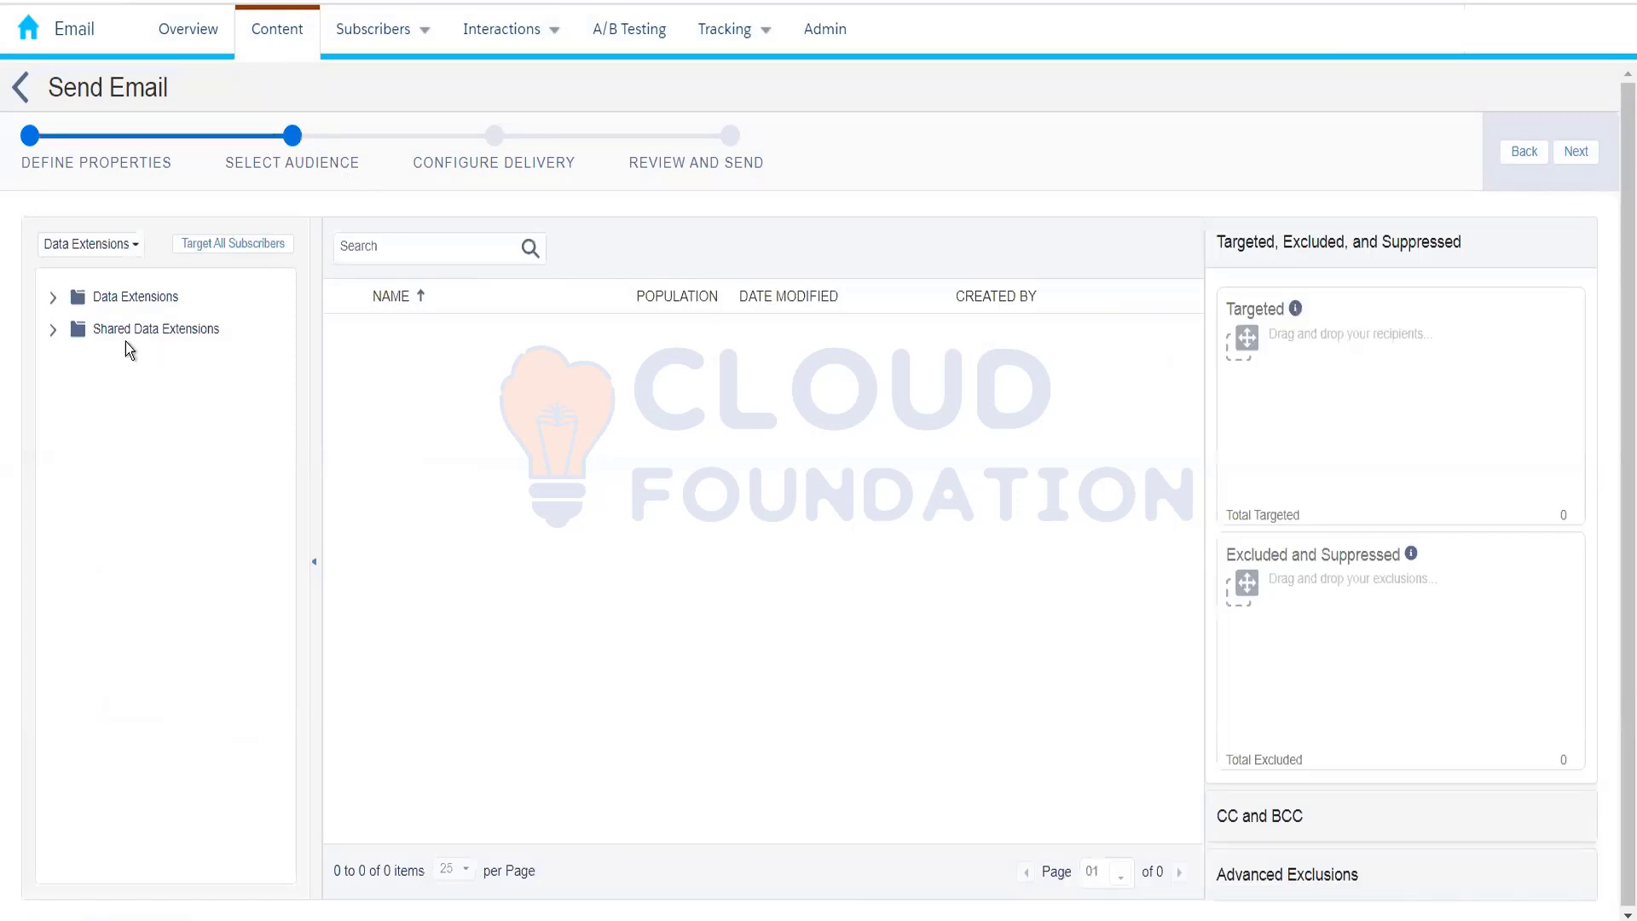
{"action": "left_click", "coordinate": [495, 166]}
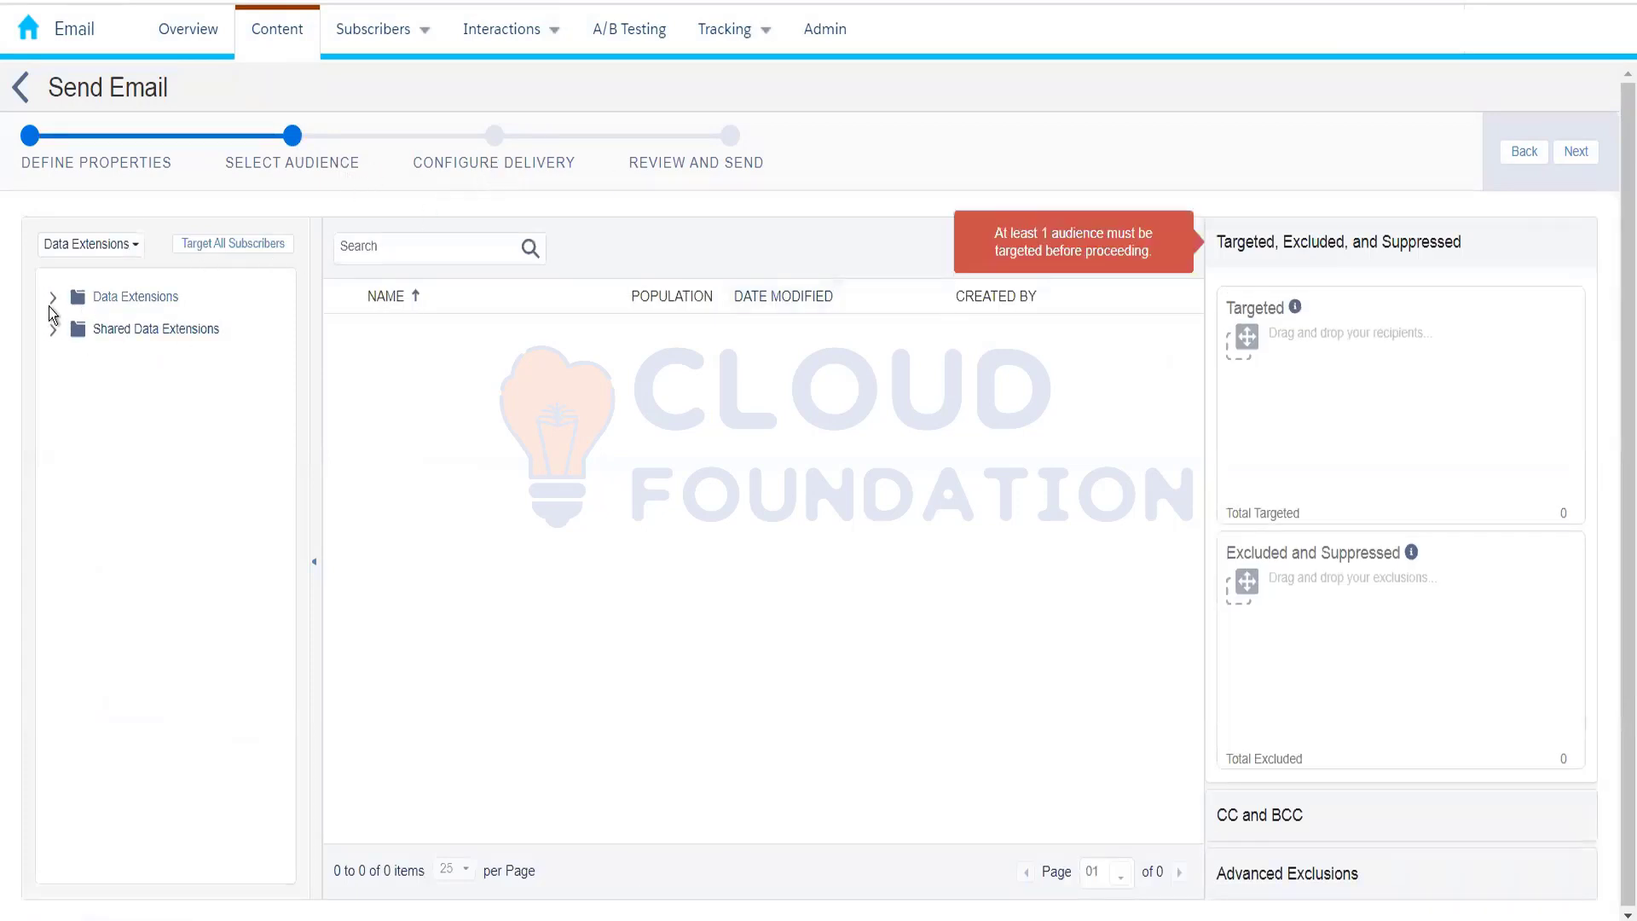
{"action": "left_click", "coordinate": [52, 300]}
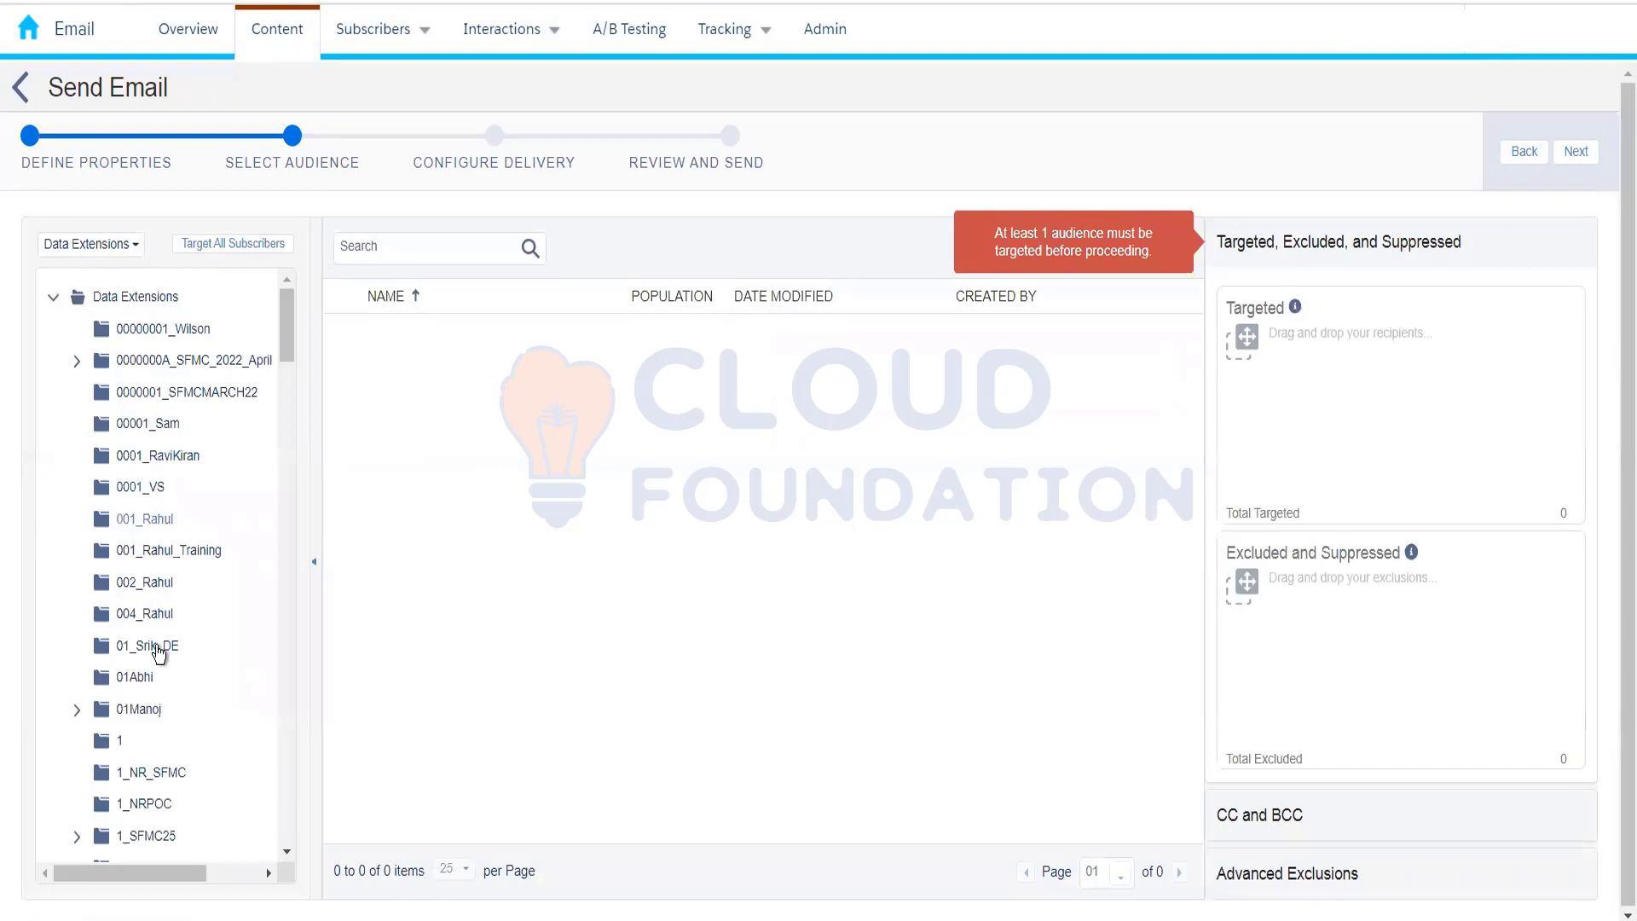
{"action": "left_click", "coordinate": [157, 616]}
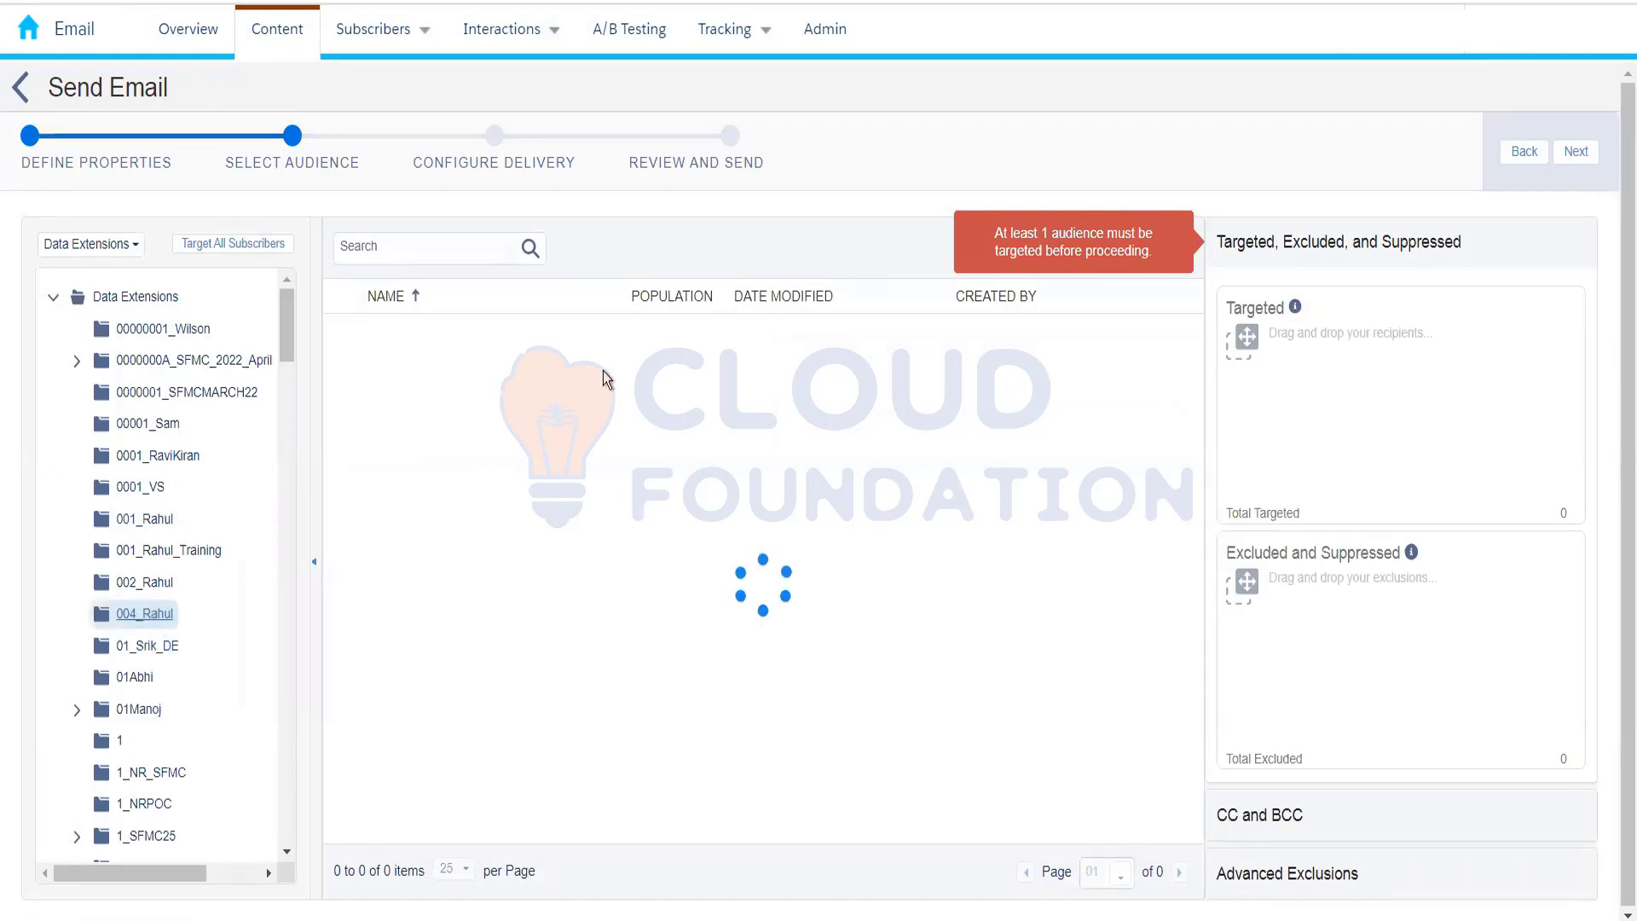
{"action": "left_click_drag", "start_coordinate": [669, 351], "coordinate": [1294, 380]}
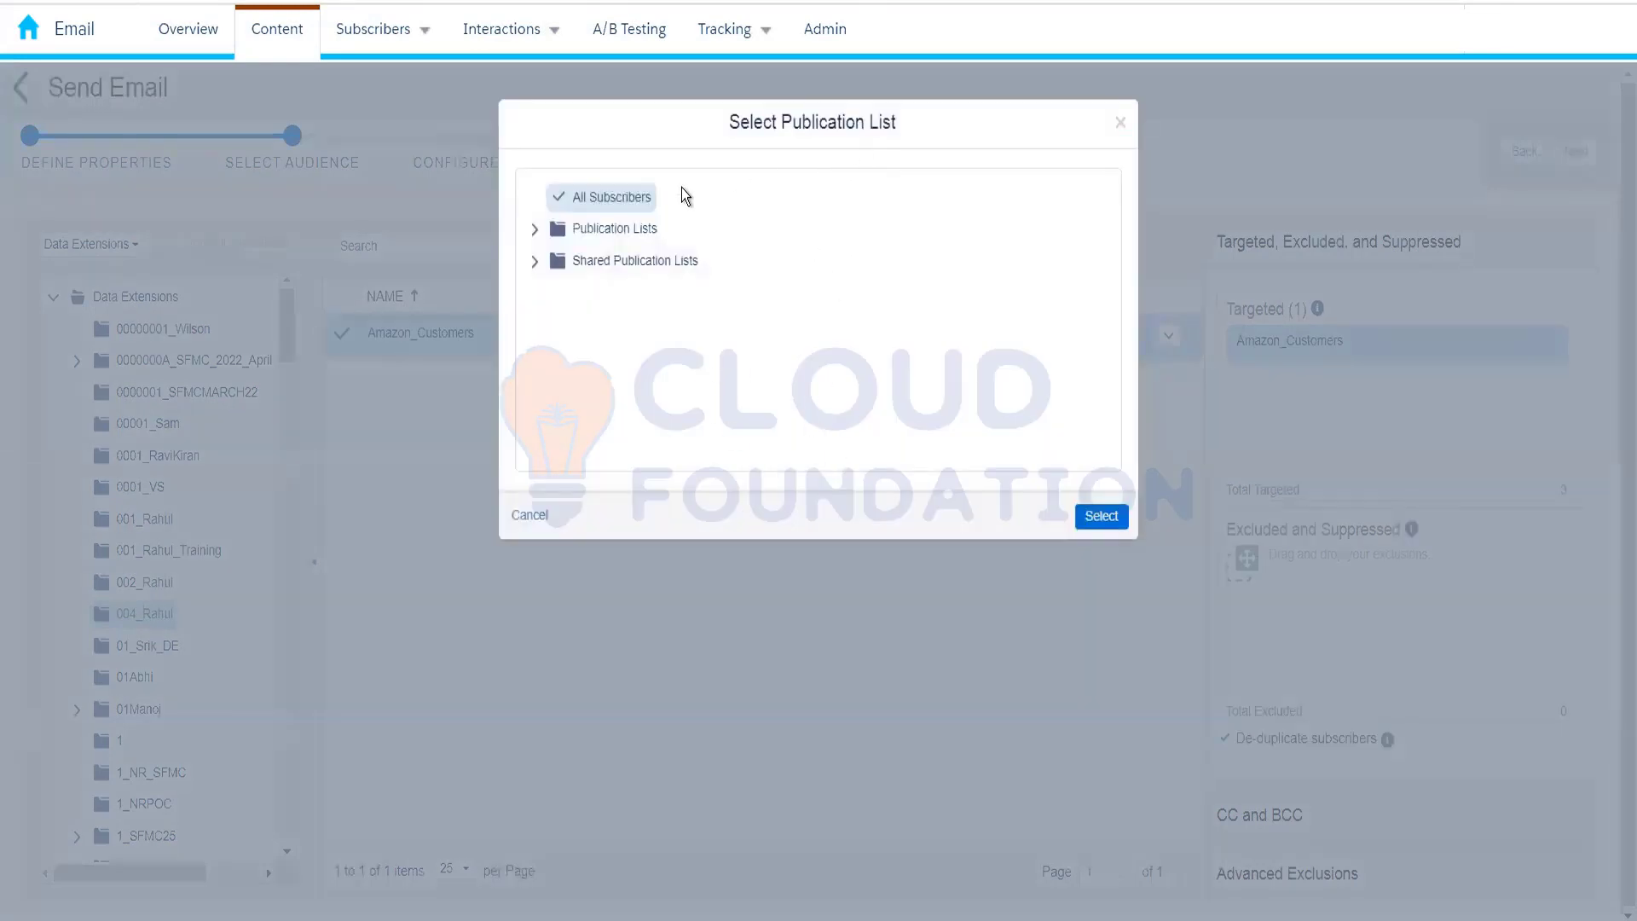
{"action": "left_click", "coordinate": [536, 230]}
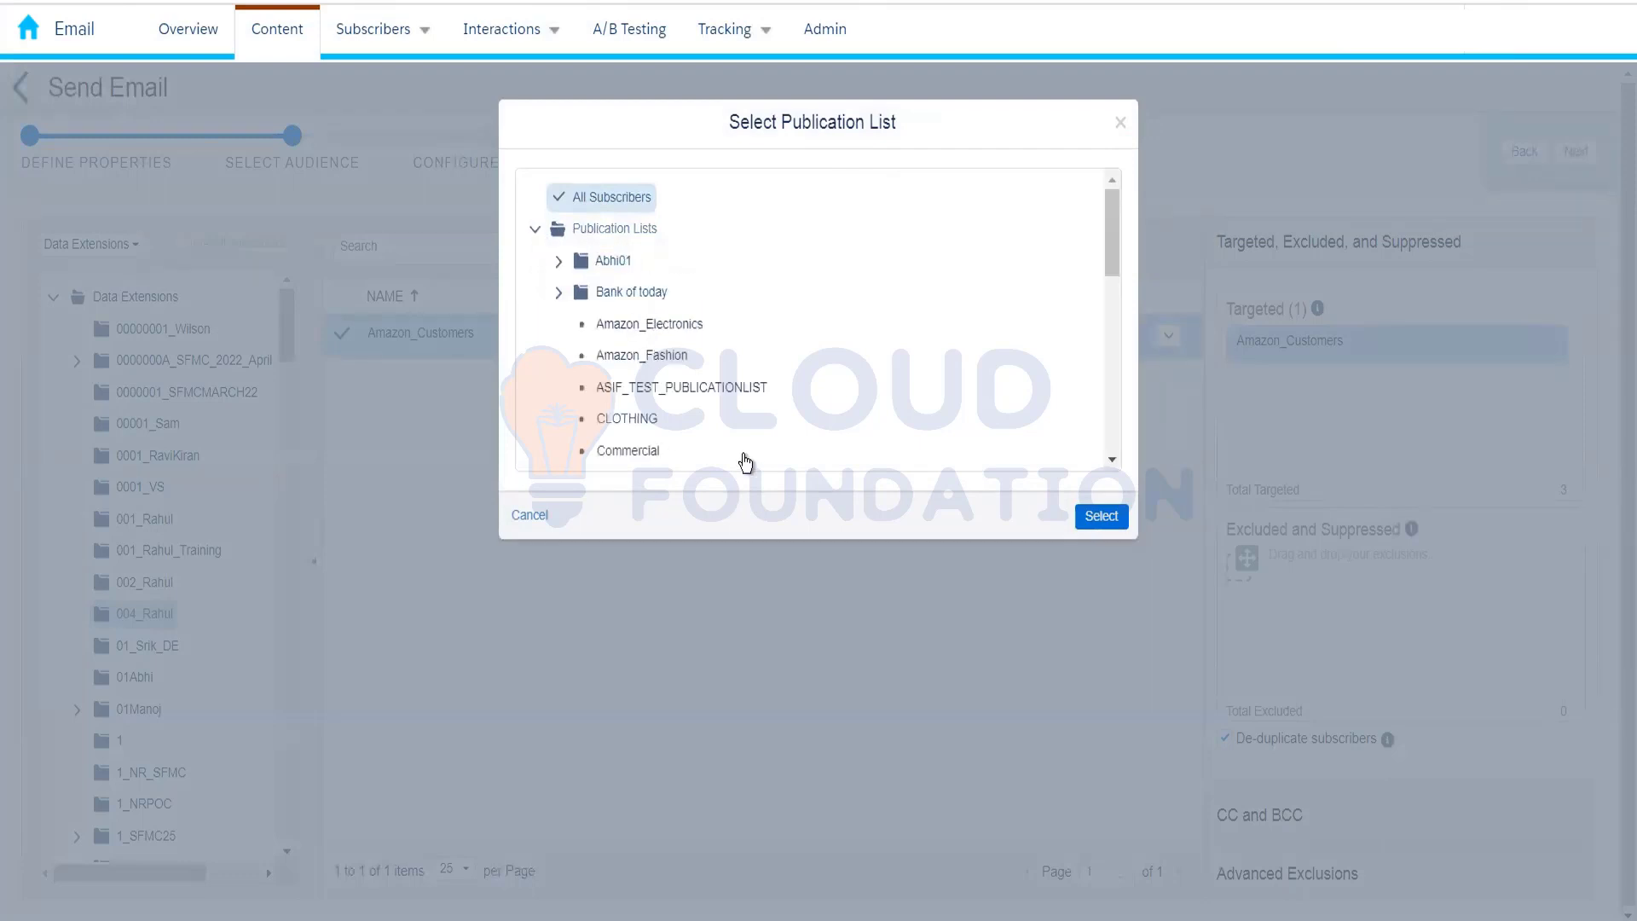
{"action": "left_click", "coordinate": [1119, 126]}
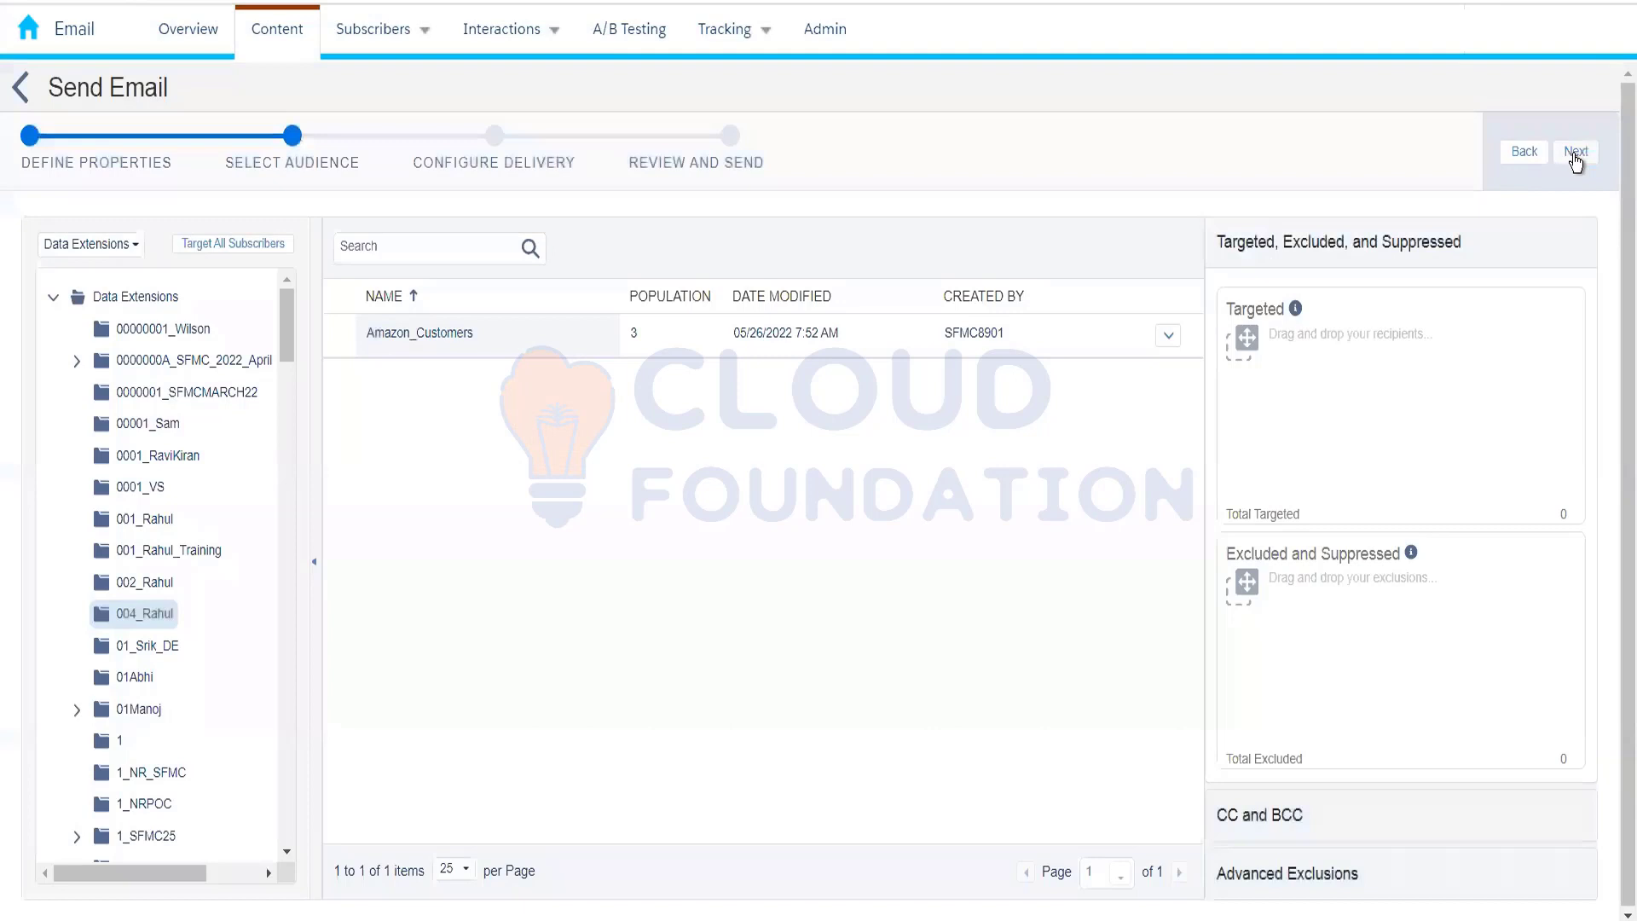
{"action": "left_click", "coordinate": [1575, 153]}
Target the Amazon_Customers data extension with the All Subscribers publication list and continue to the delivery configuration
{"action": "left_click", "coordinate": [742, 345]}
{"action": "left_click_drag", "start_coordinate": [742, 346], "coordinate": [1304, 357]}
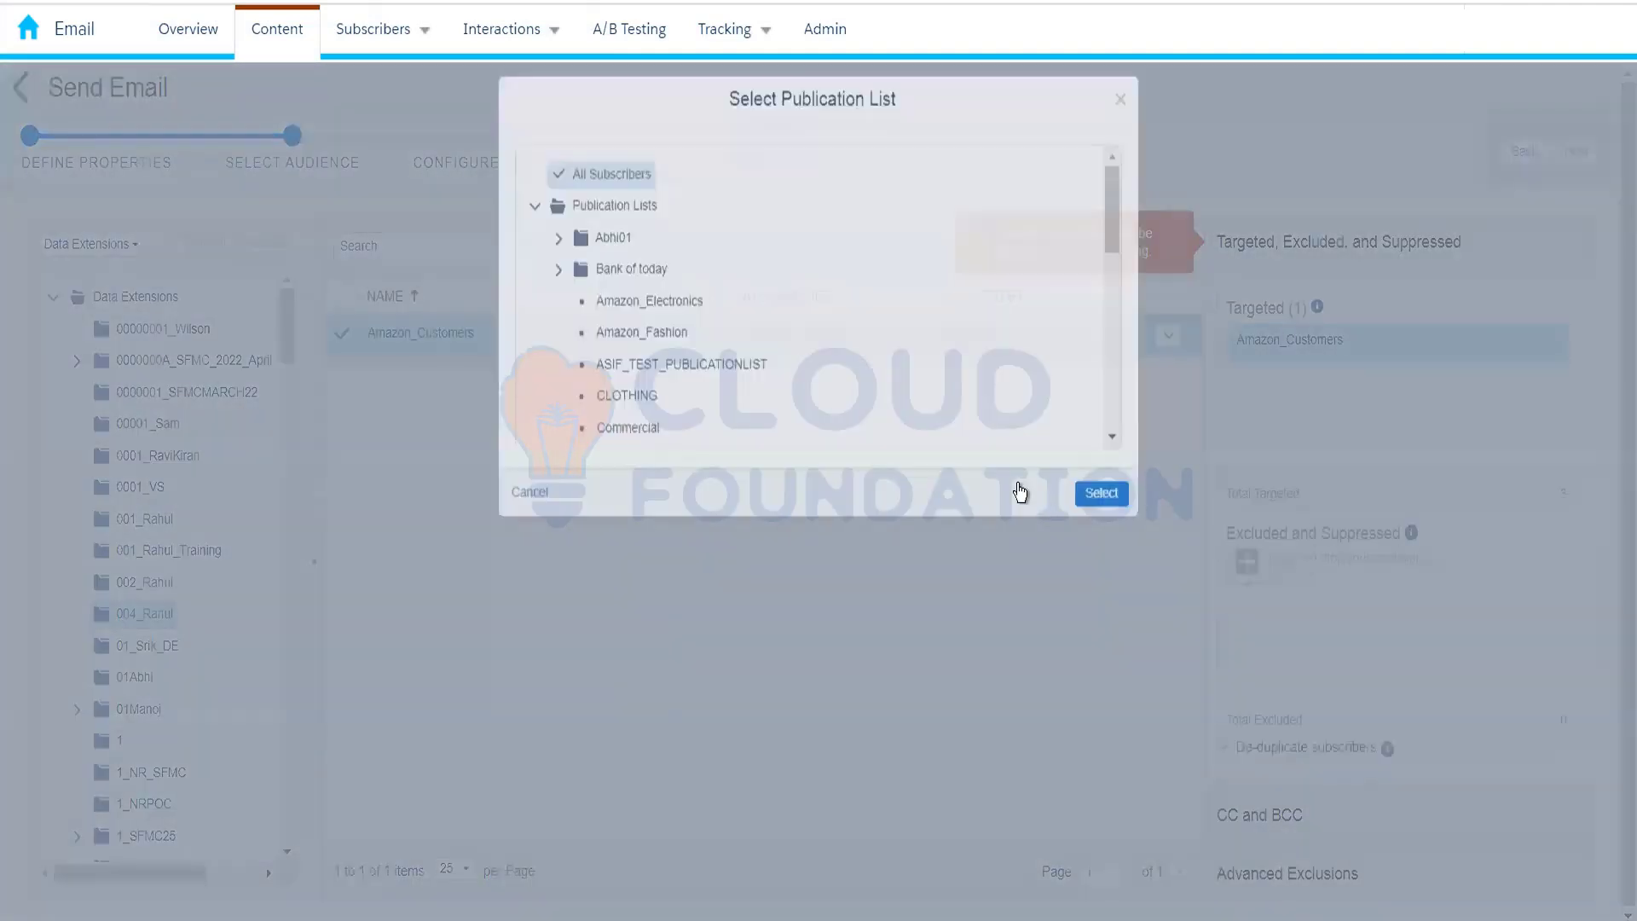
{"action": "left_click", "coordinate": [1096, 495]}
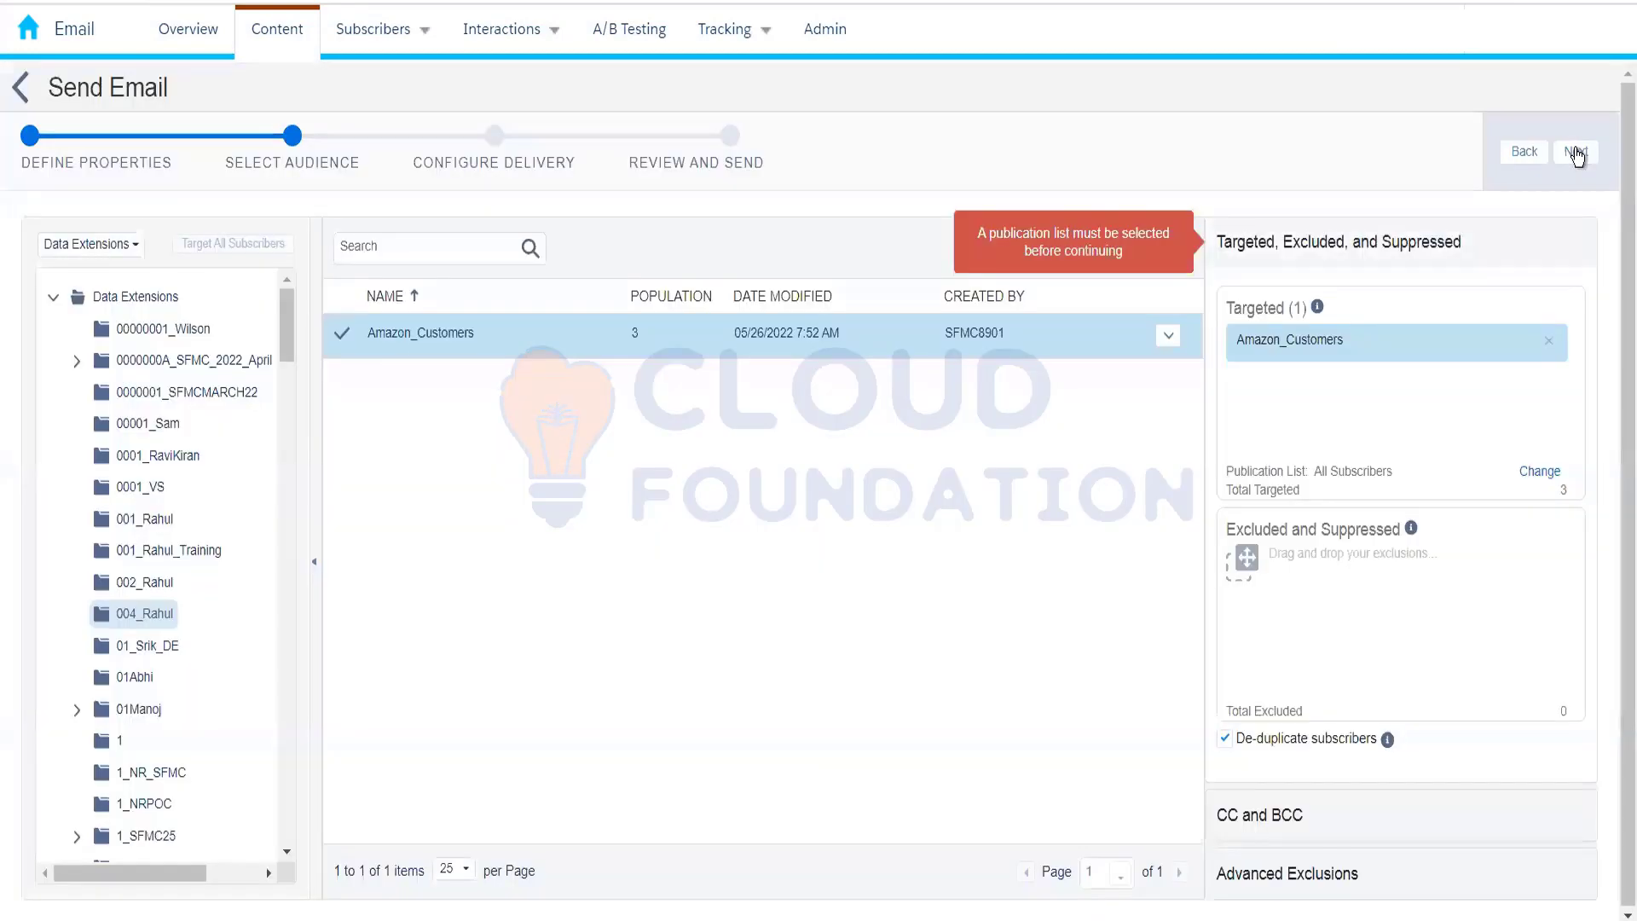
{"action": "left_click", "coordinate": [1576, 153]}
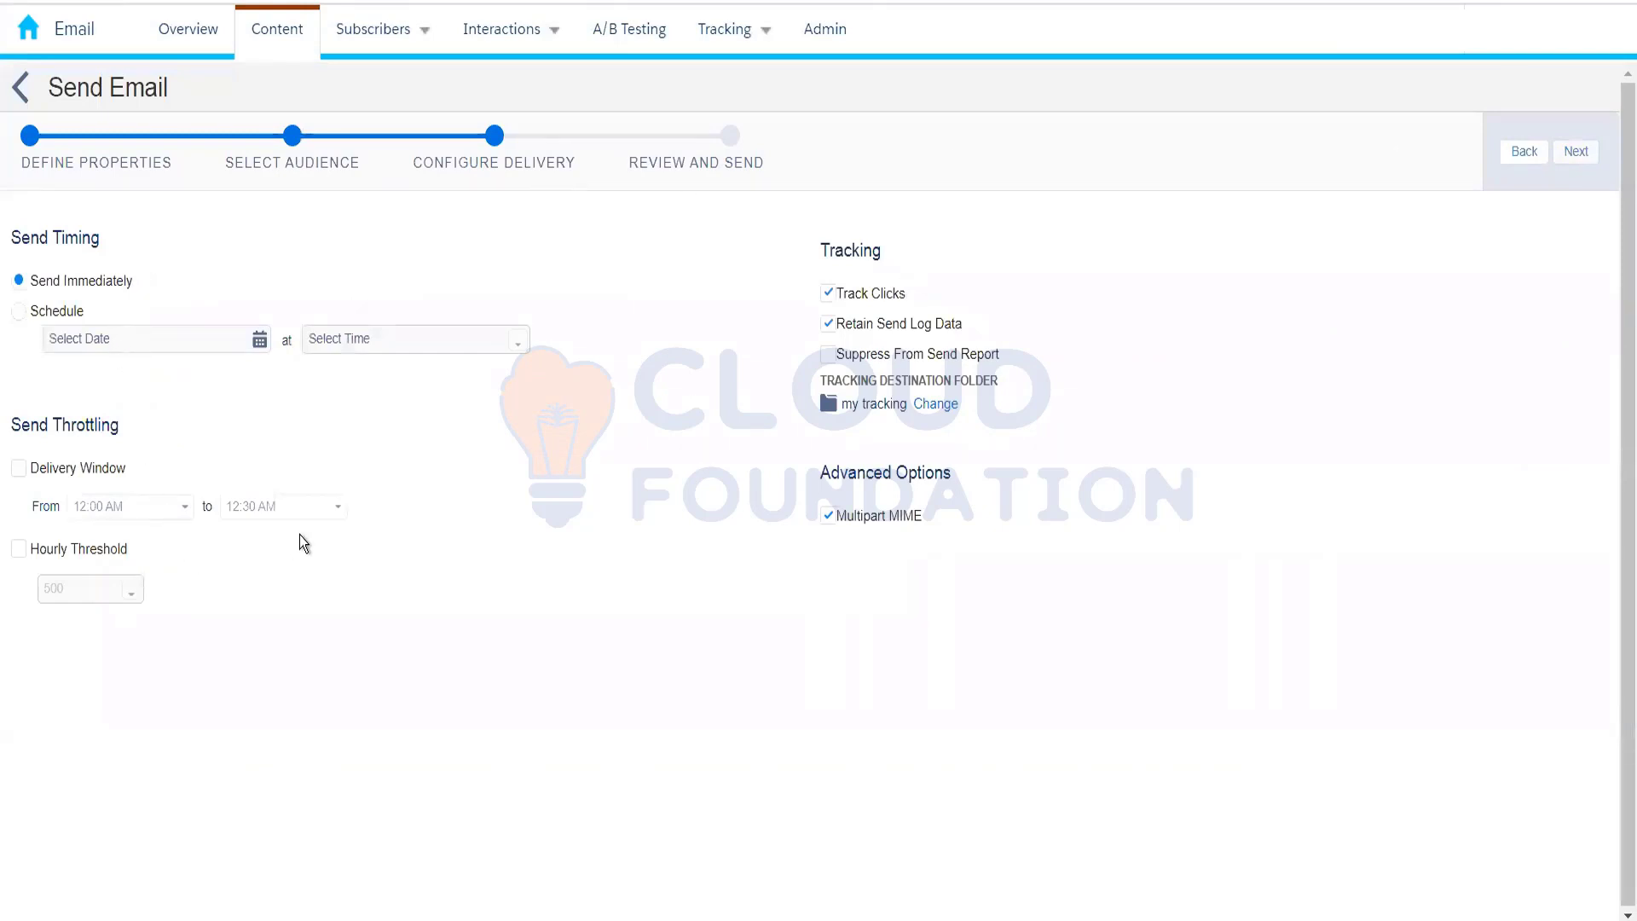
{"action": "left_click", "coordinate": [19, 468]}
{"action": "left_click", "coordinate": [19, 470]}
{"action": "left_click", "coordinate": [21, 550]}
{"action": "left_click", "coordinate": [133, 592]}
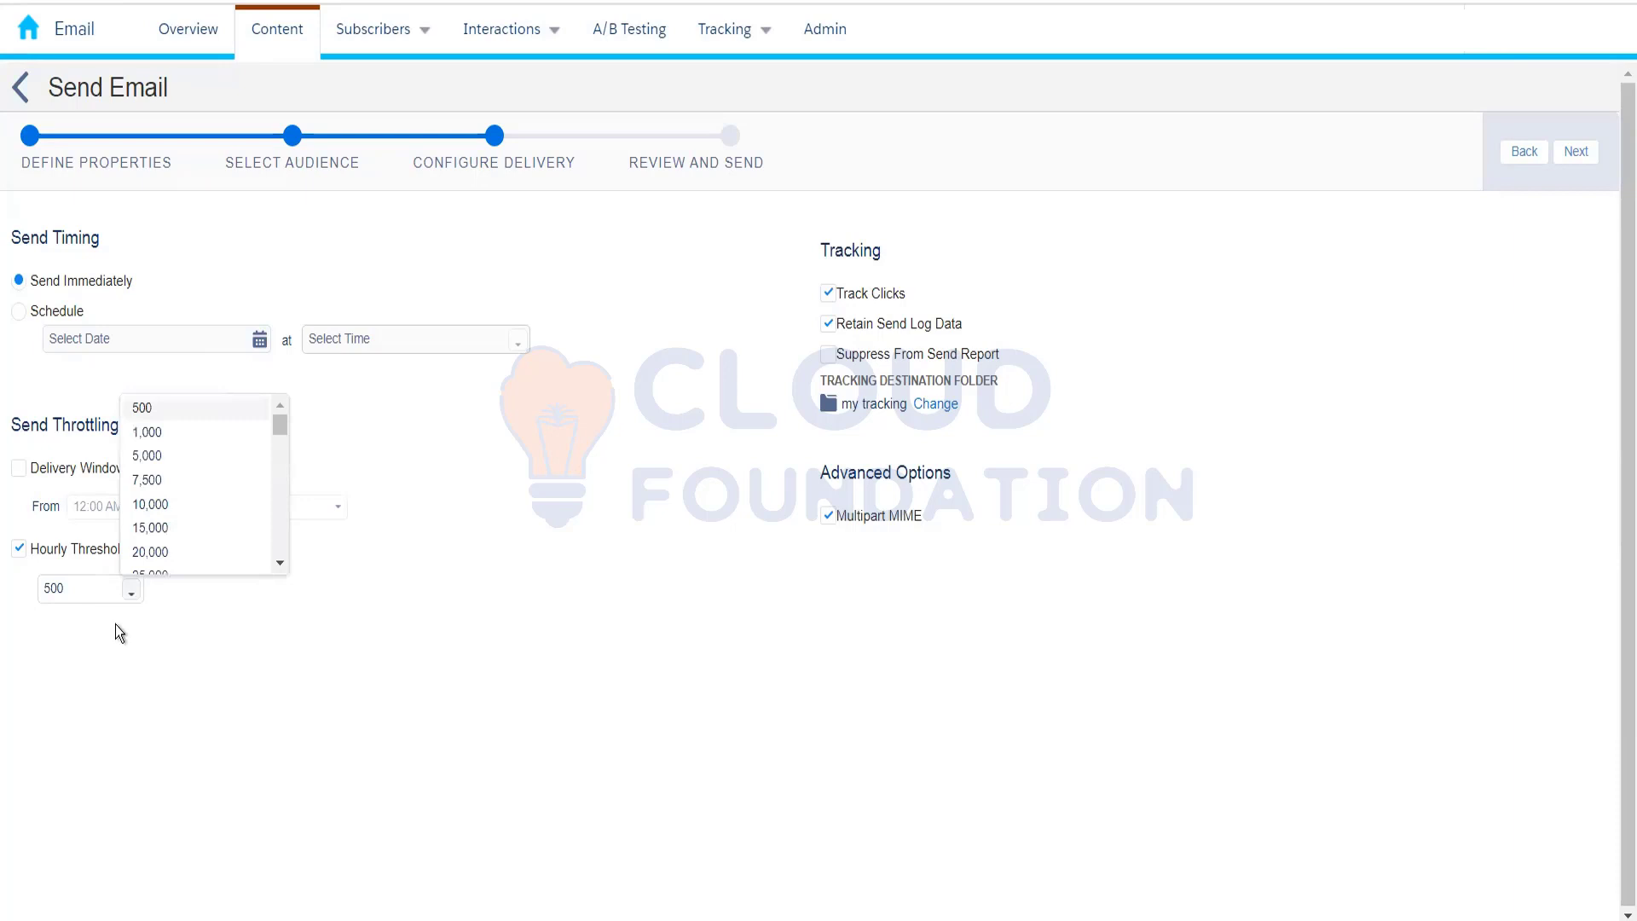
{"action": "left_click", "coordinate": [191, 511]}
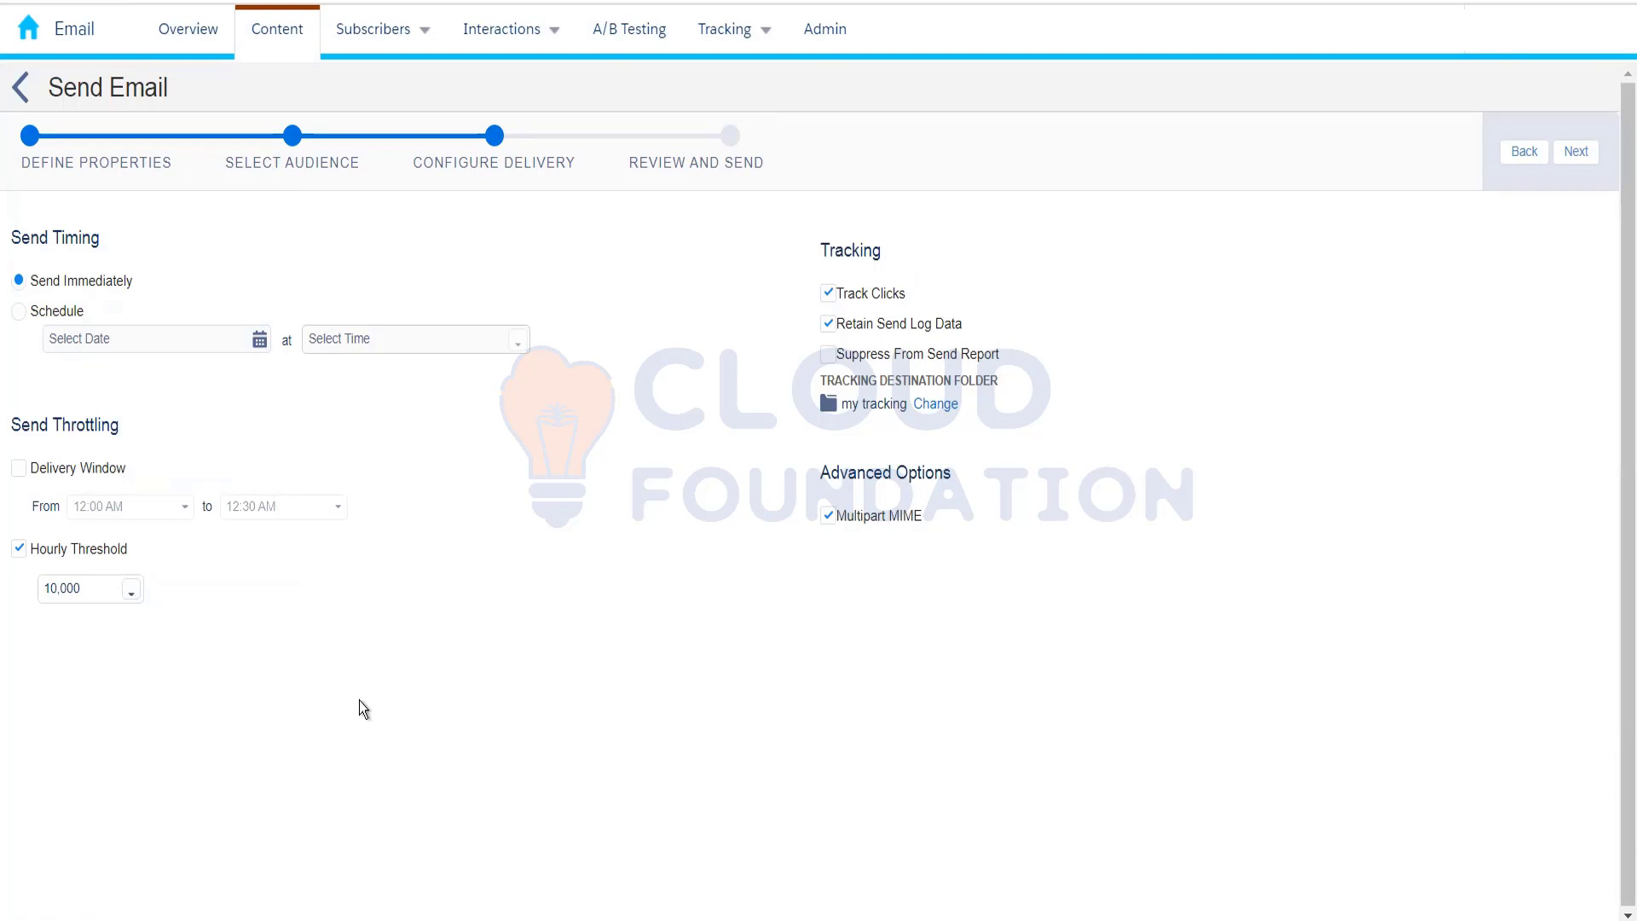
{"action": "left_click", "coordinate": [19, 550]}
Mark the reviewed email information as correct and ready to send, and leave the send wizard without sending
{"action": "left_click", "coordinate": [1577, 156]}
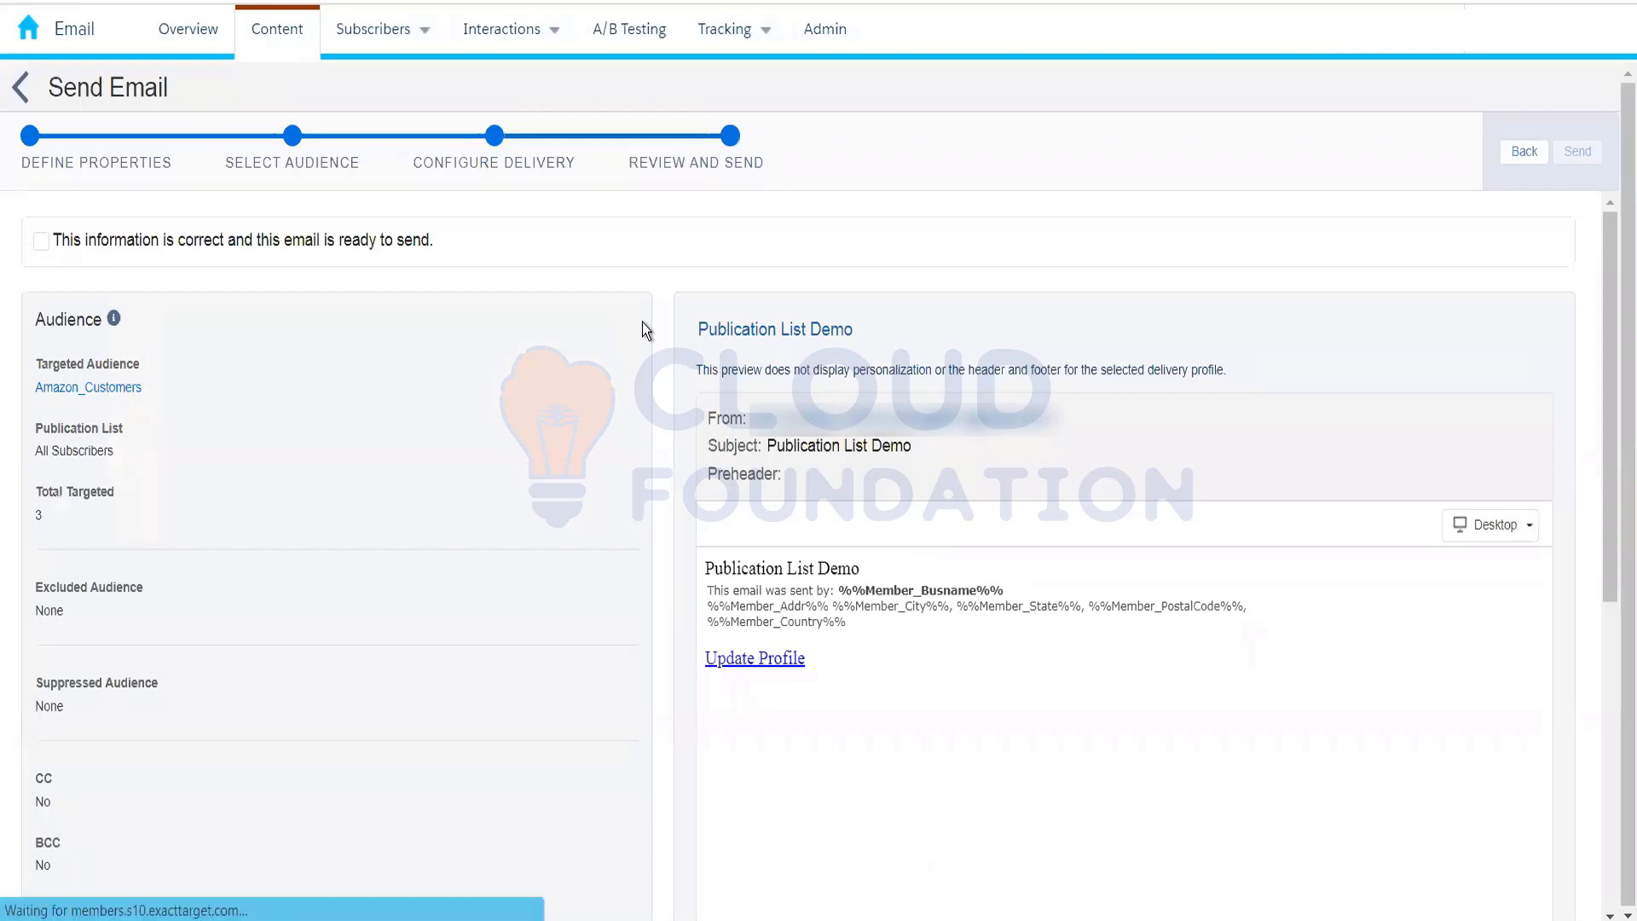
{"action": "left_click", "coordinate": [46, 243]}
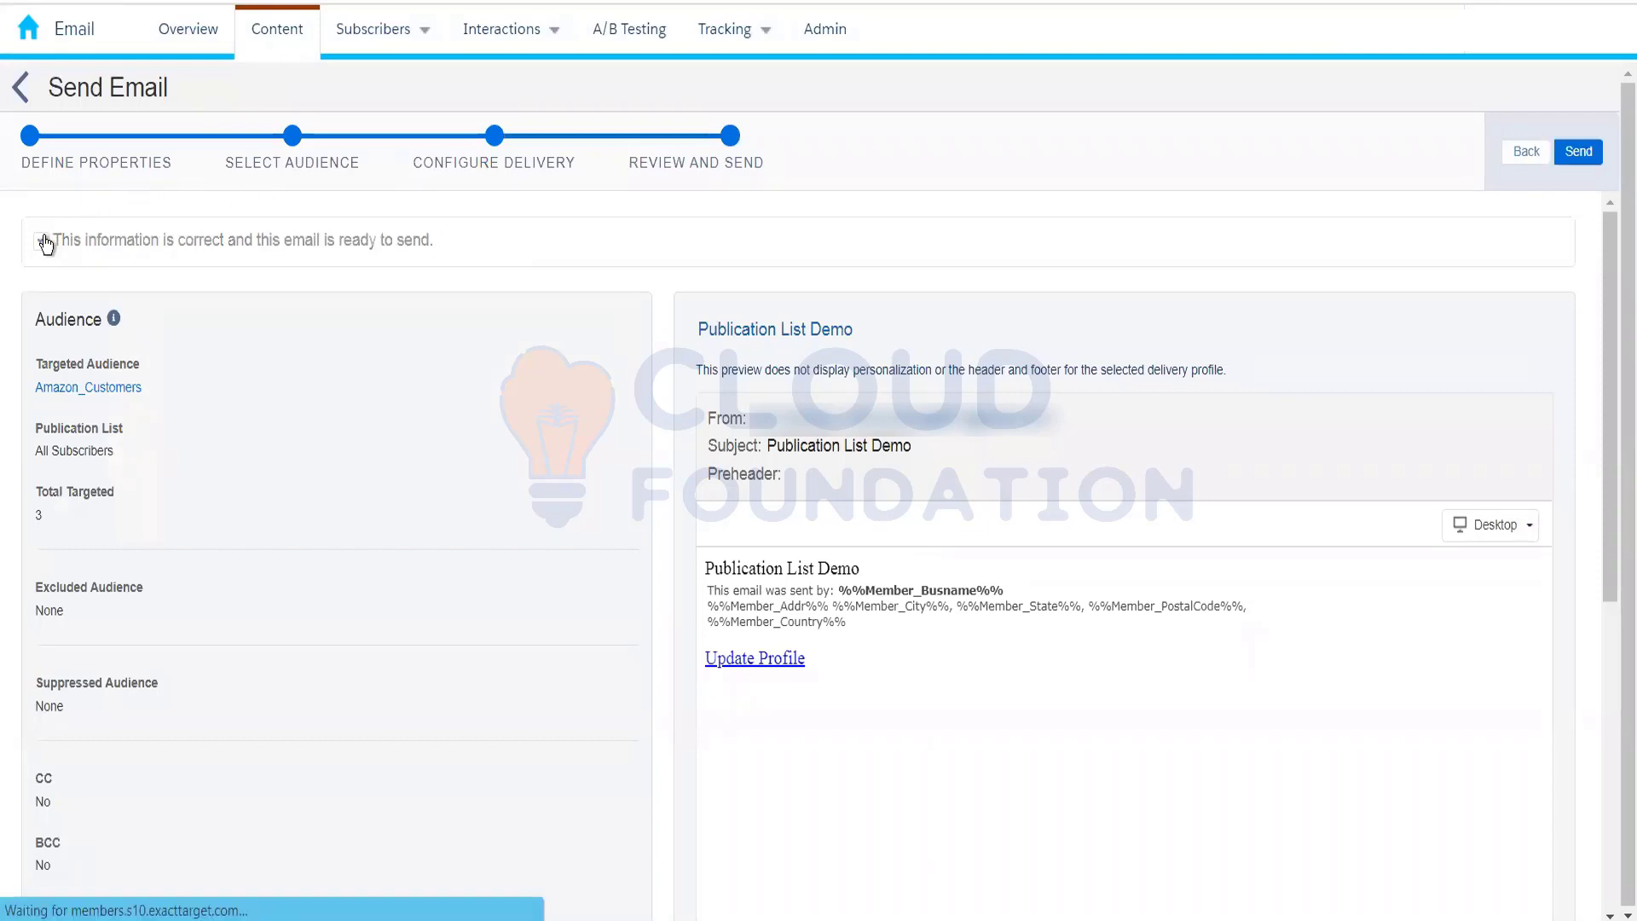
{"action": "left_click", "coordinate": [42, 242]}
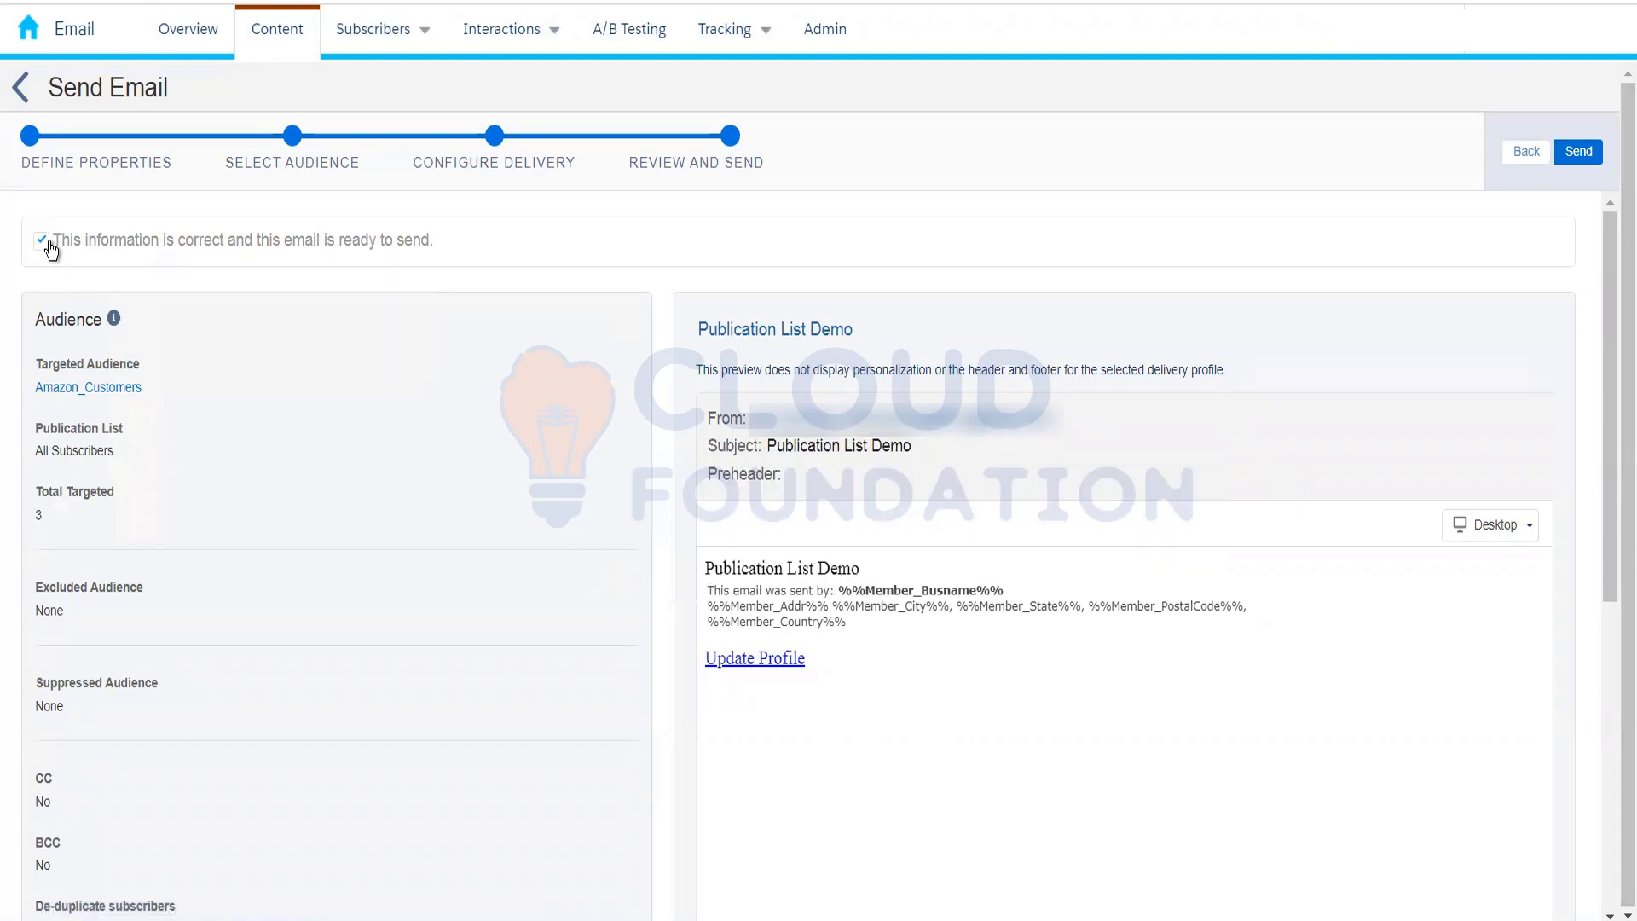
{"action": "left_click", "coordinate": [20, 87]}
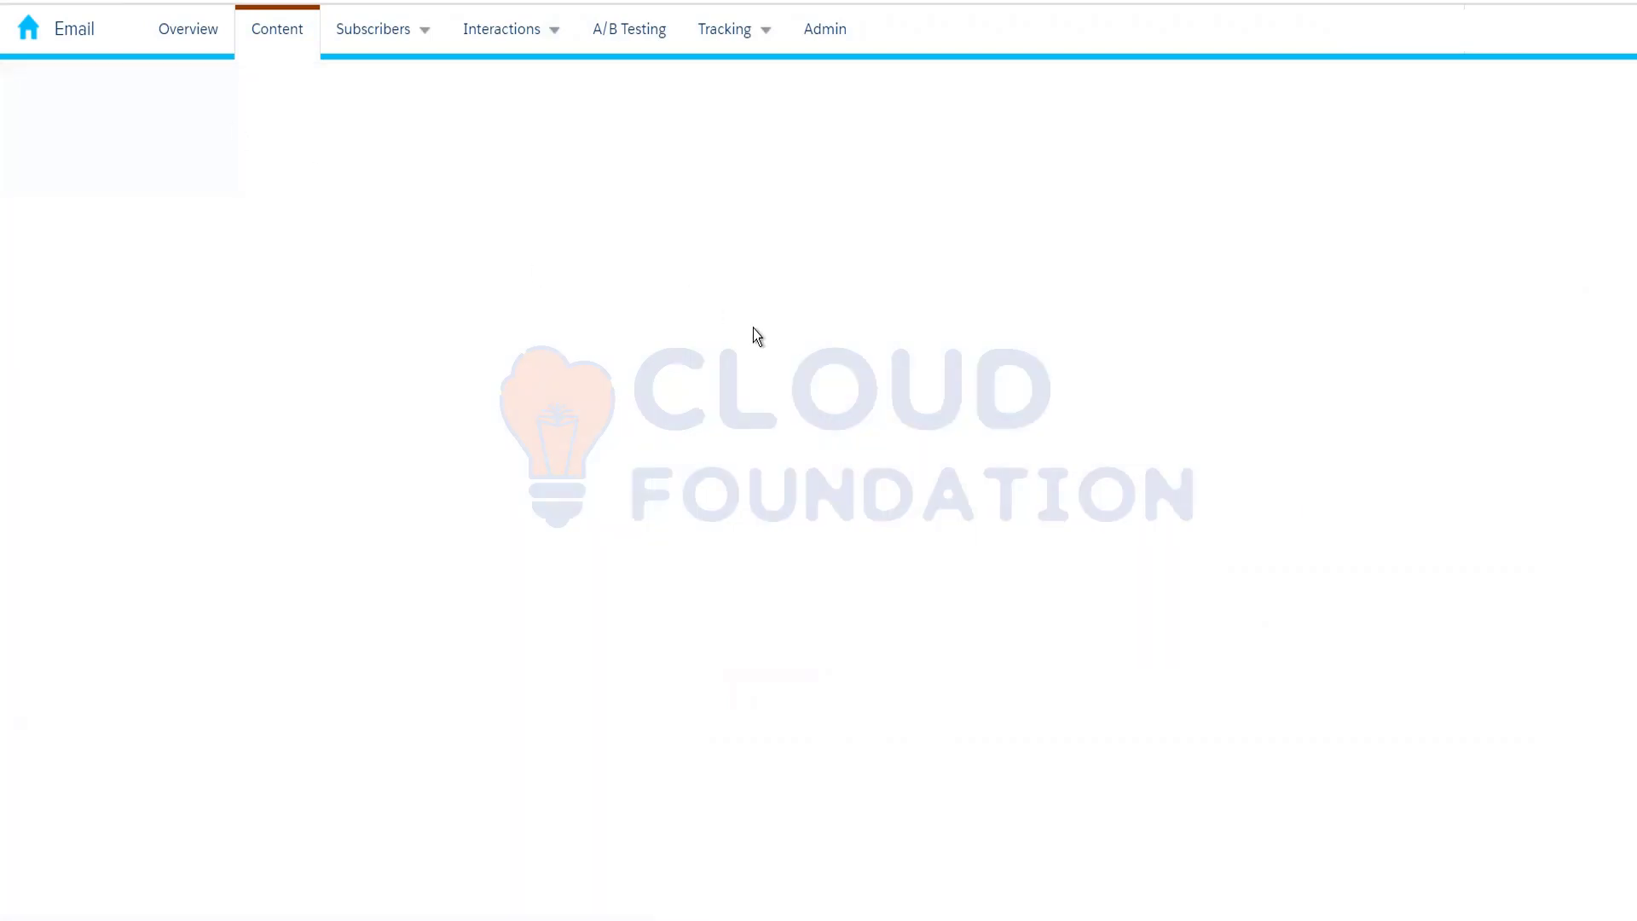
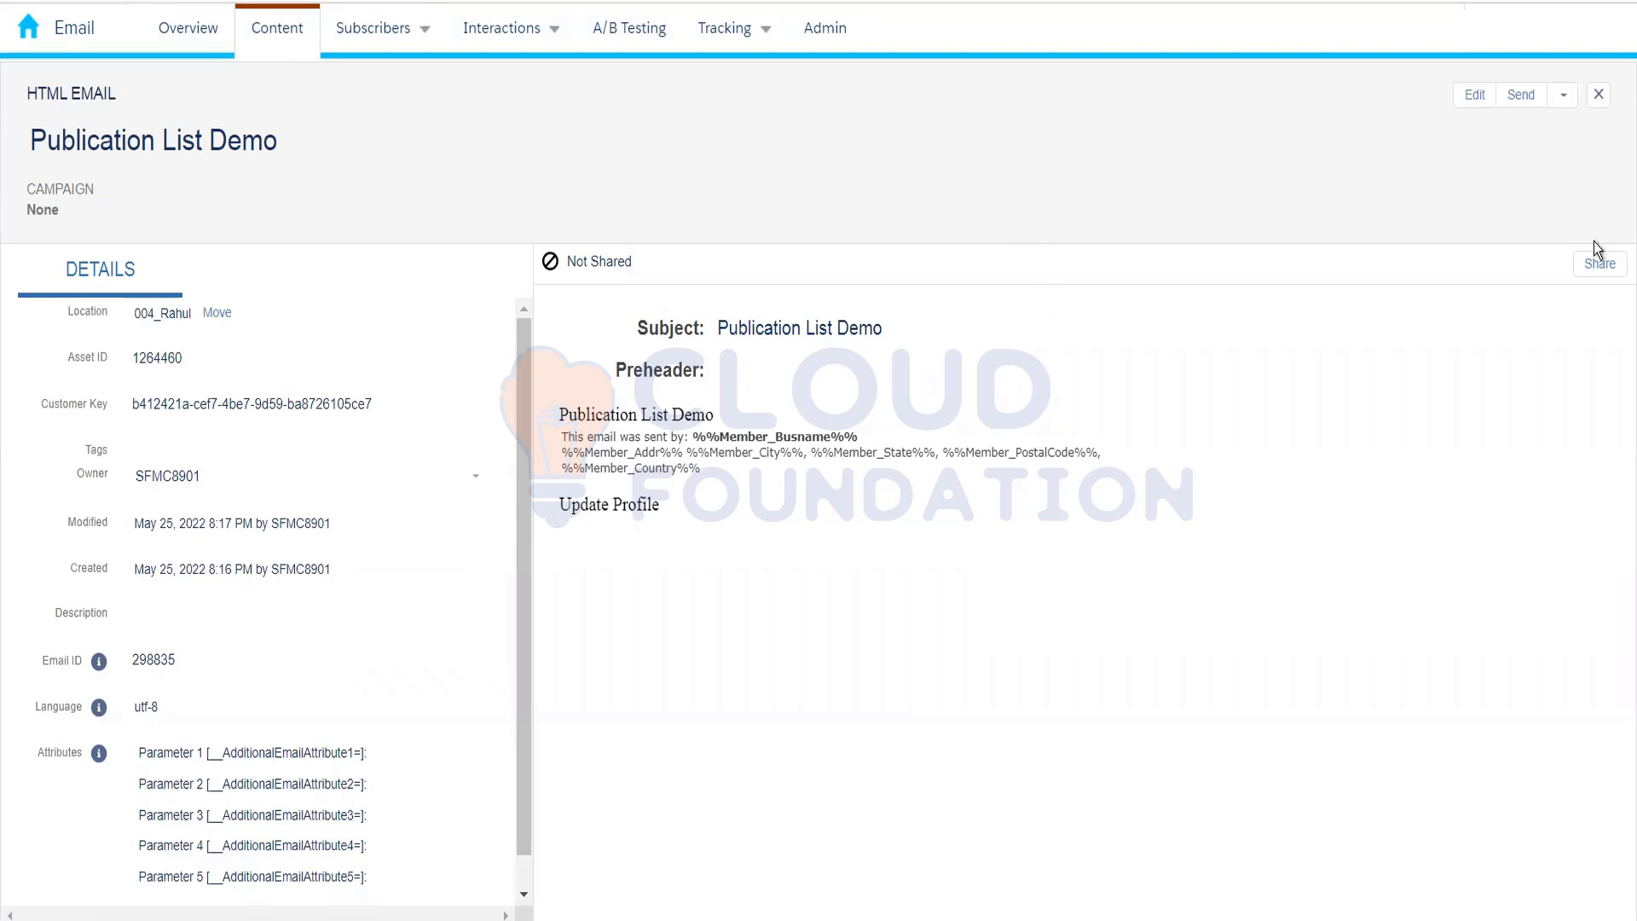
Open Preview and Test for the Publication List Demo email and view the sources for choosing a preview subscriber
{"action": "left_click", "coordinate": [1561, 95]}
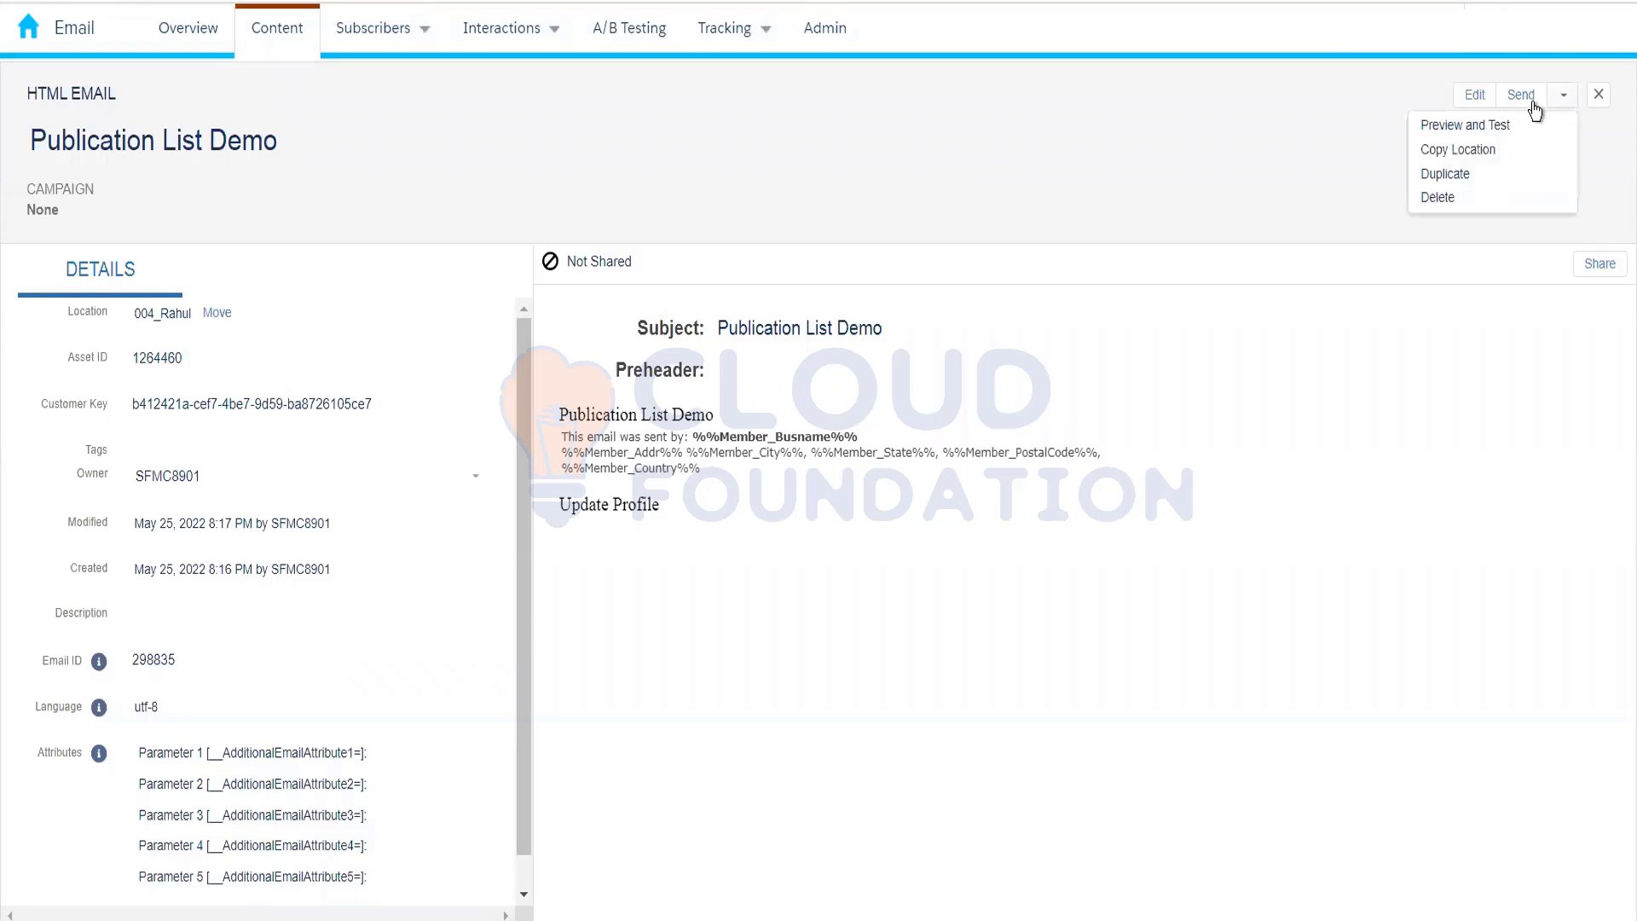
{"action": "left_click", "coordinate": [1510, 126]}
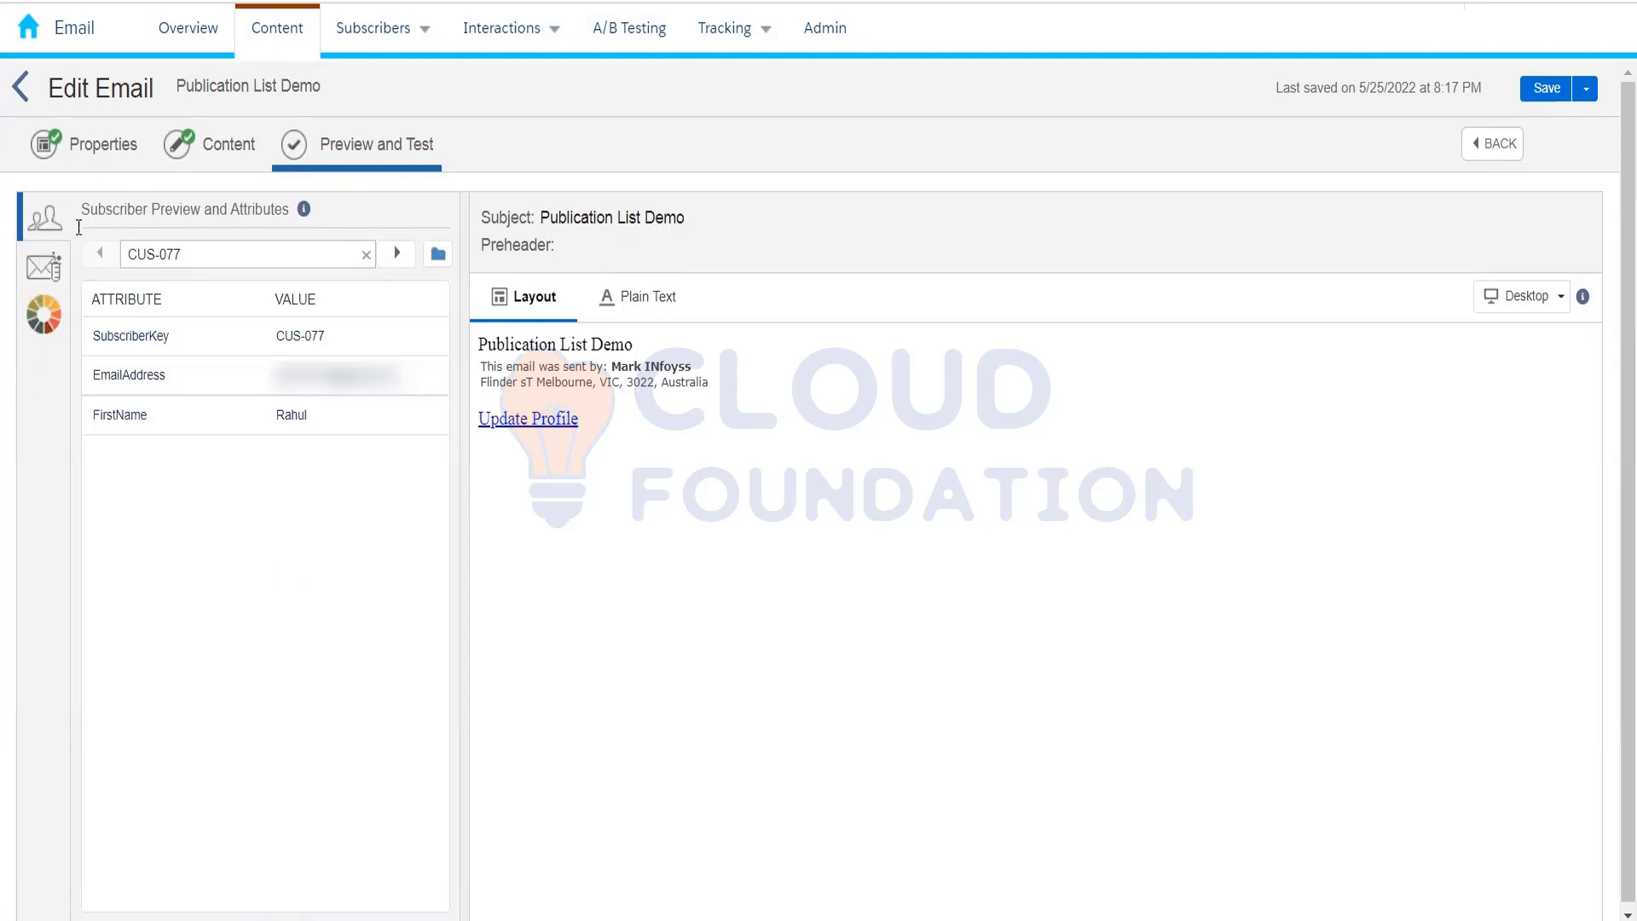
{"action": "mouse_move", "coordinate": [304, 209]}
{"action": "left_click", "coordinate": [438, 256]}
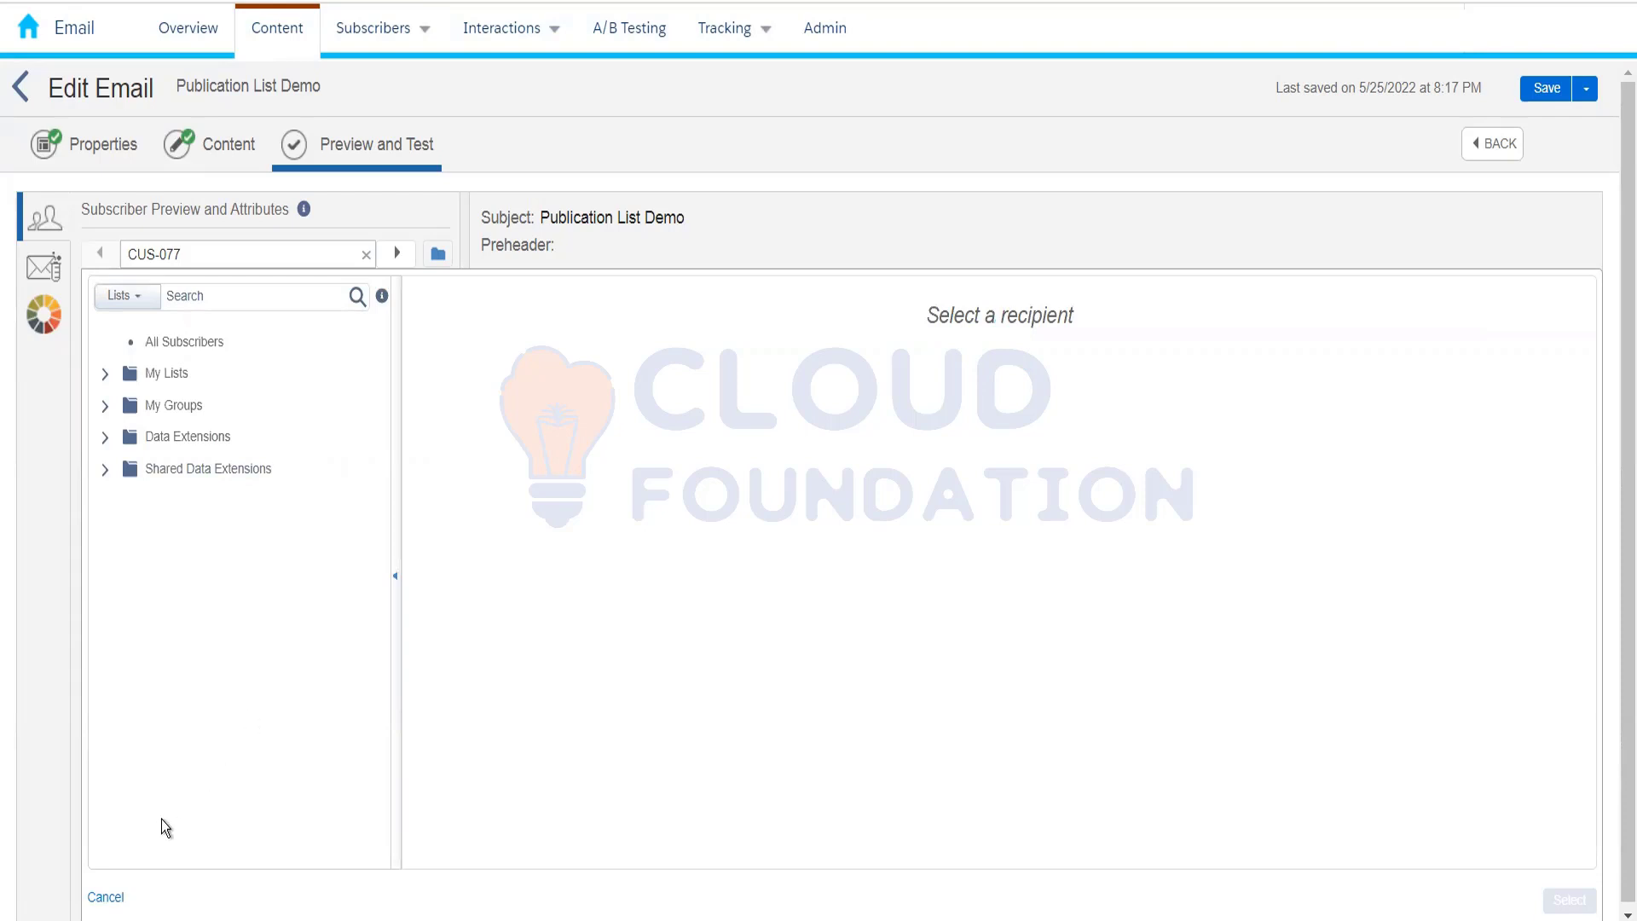
{"action": "left_click", "coordinate": [104, 896]}
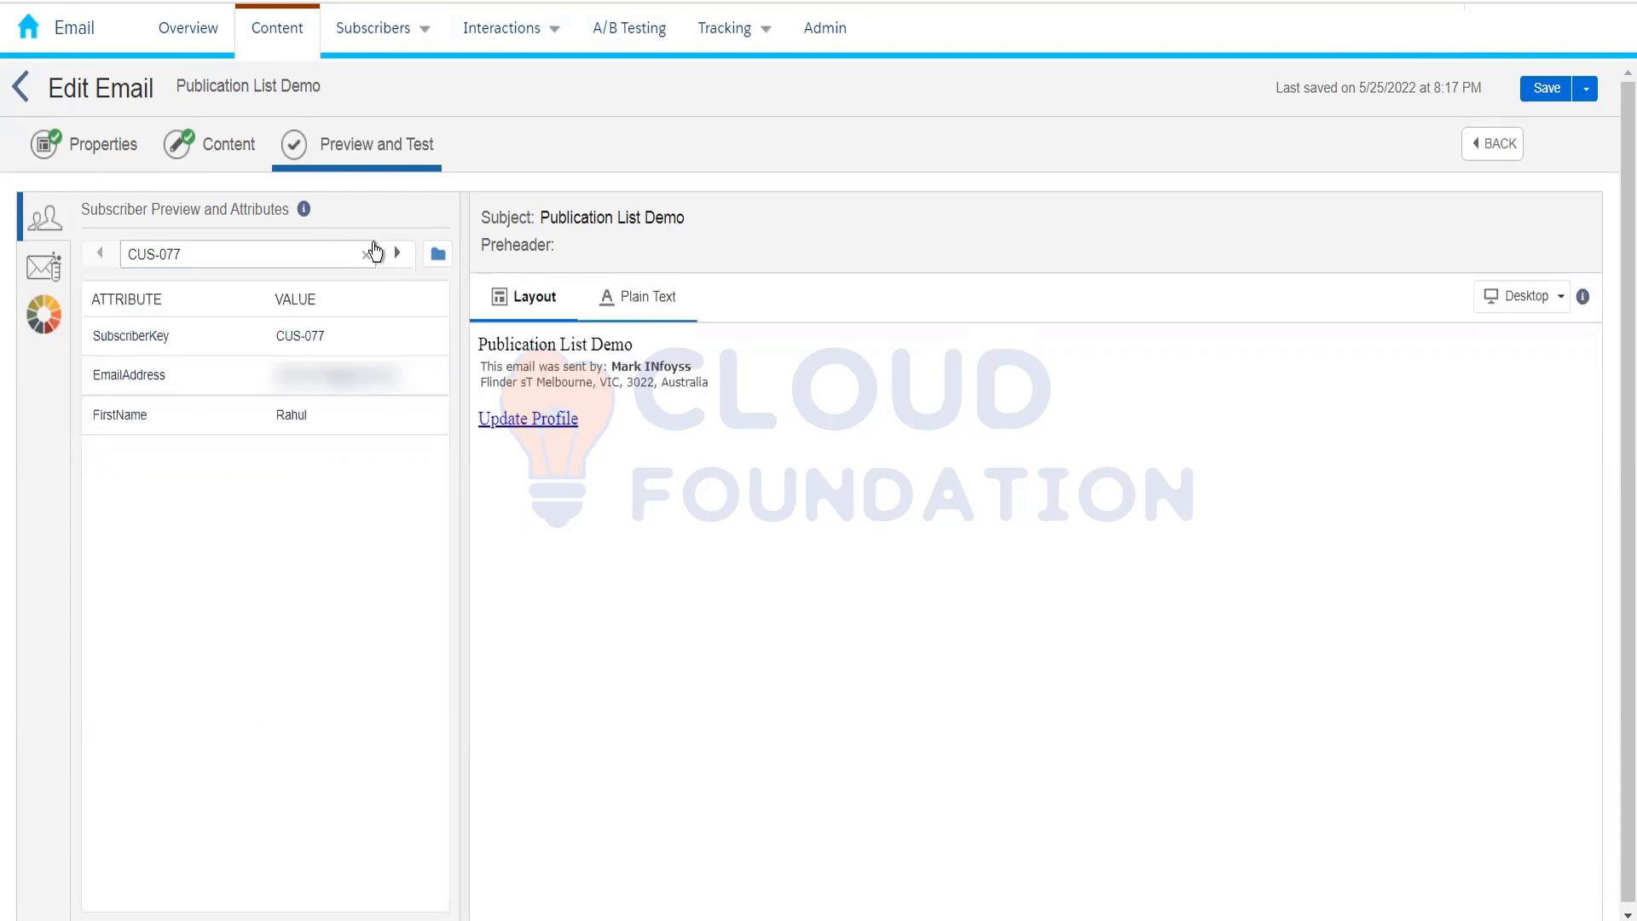
Return to the email's code, insert the Name and Email Address profile attributes on line 5, and take Name out again
{"action": "left_click", "coordinate": [235, 164]}
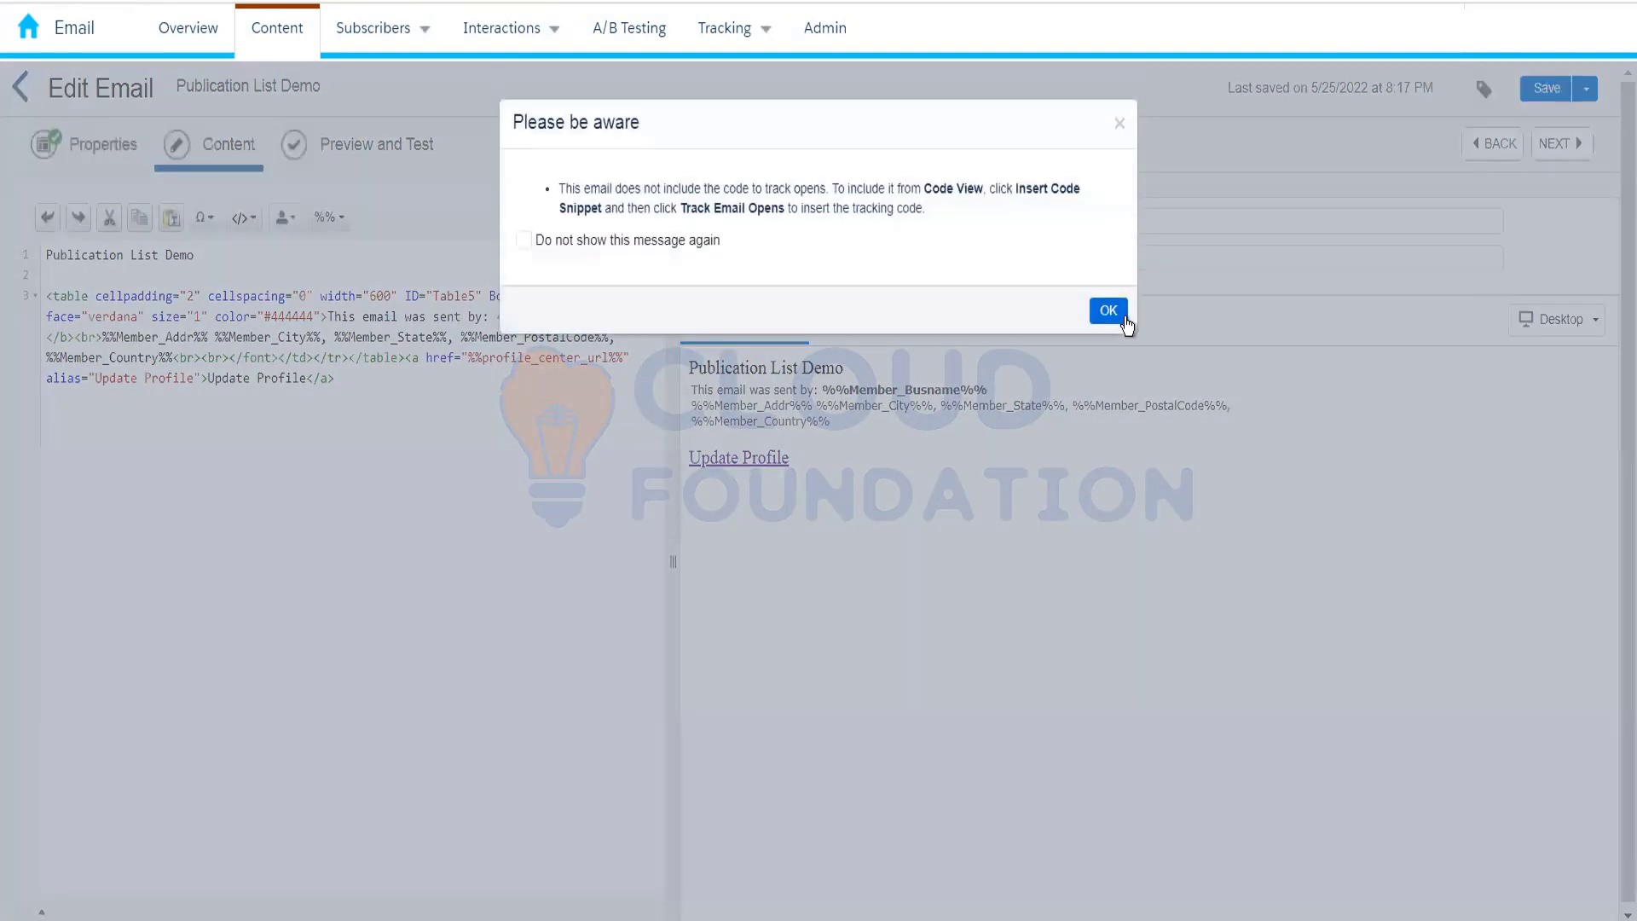
{"action": "left_click", "coordinate": [825, 384]}
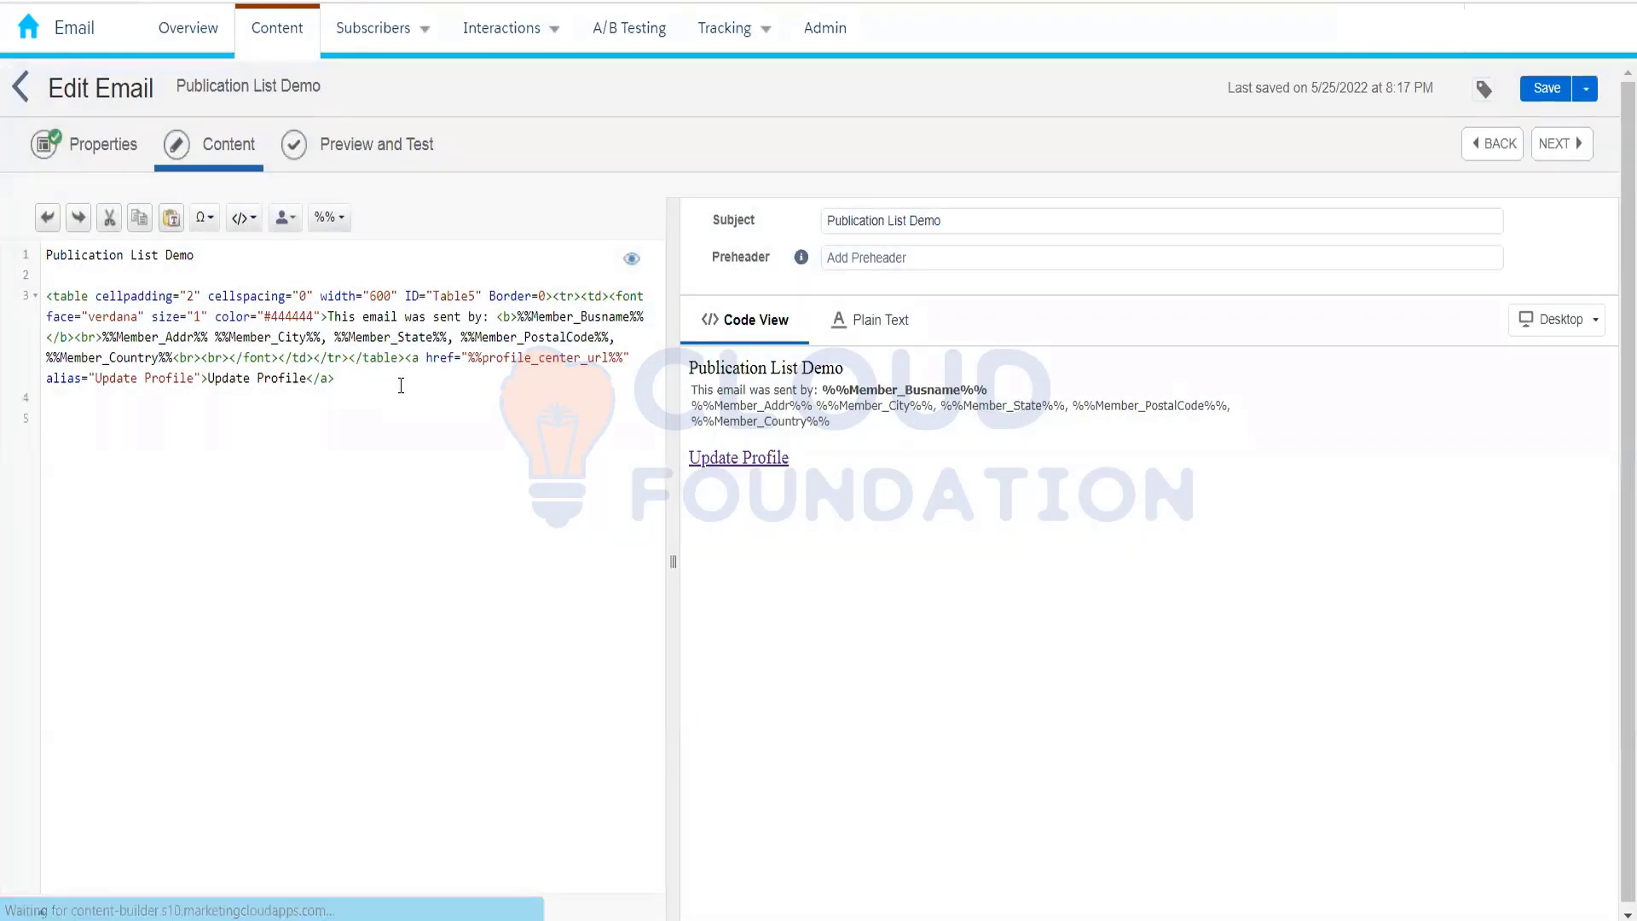
{"action": "left_click", "coordinate": [284, 220]}
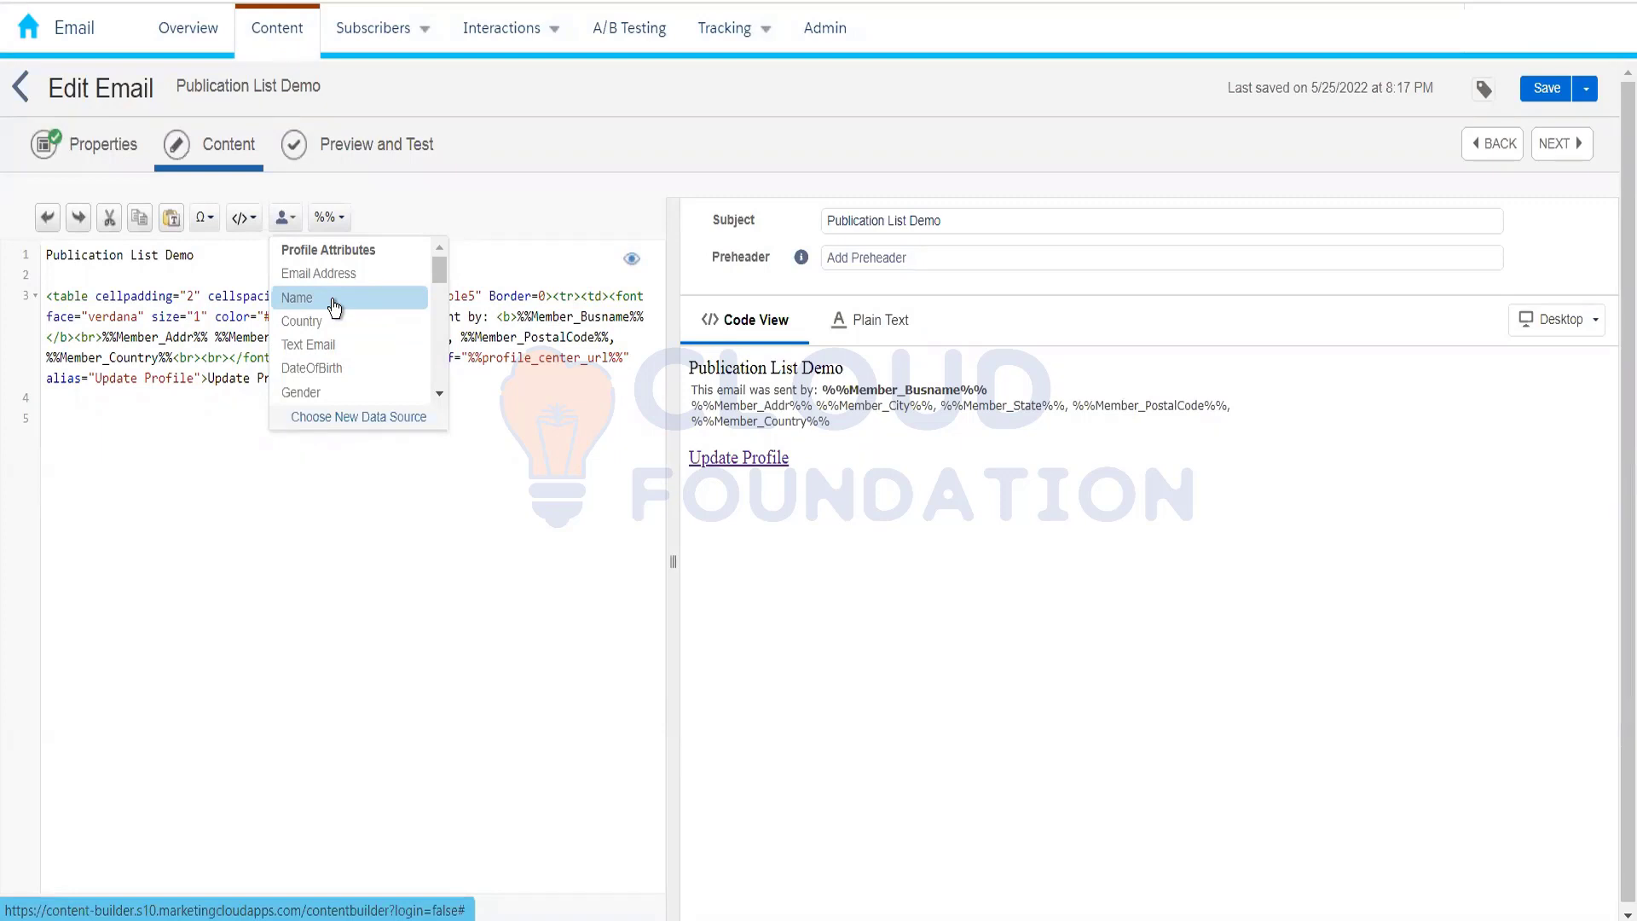
{"action": "left_click", "coordinate": [331, 299]}
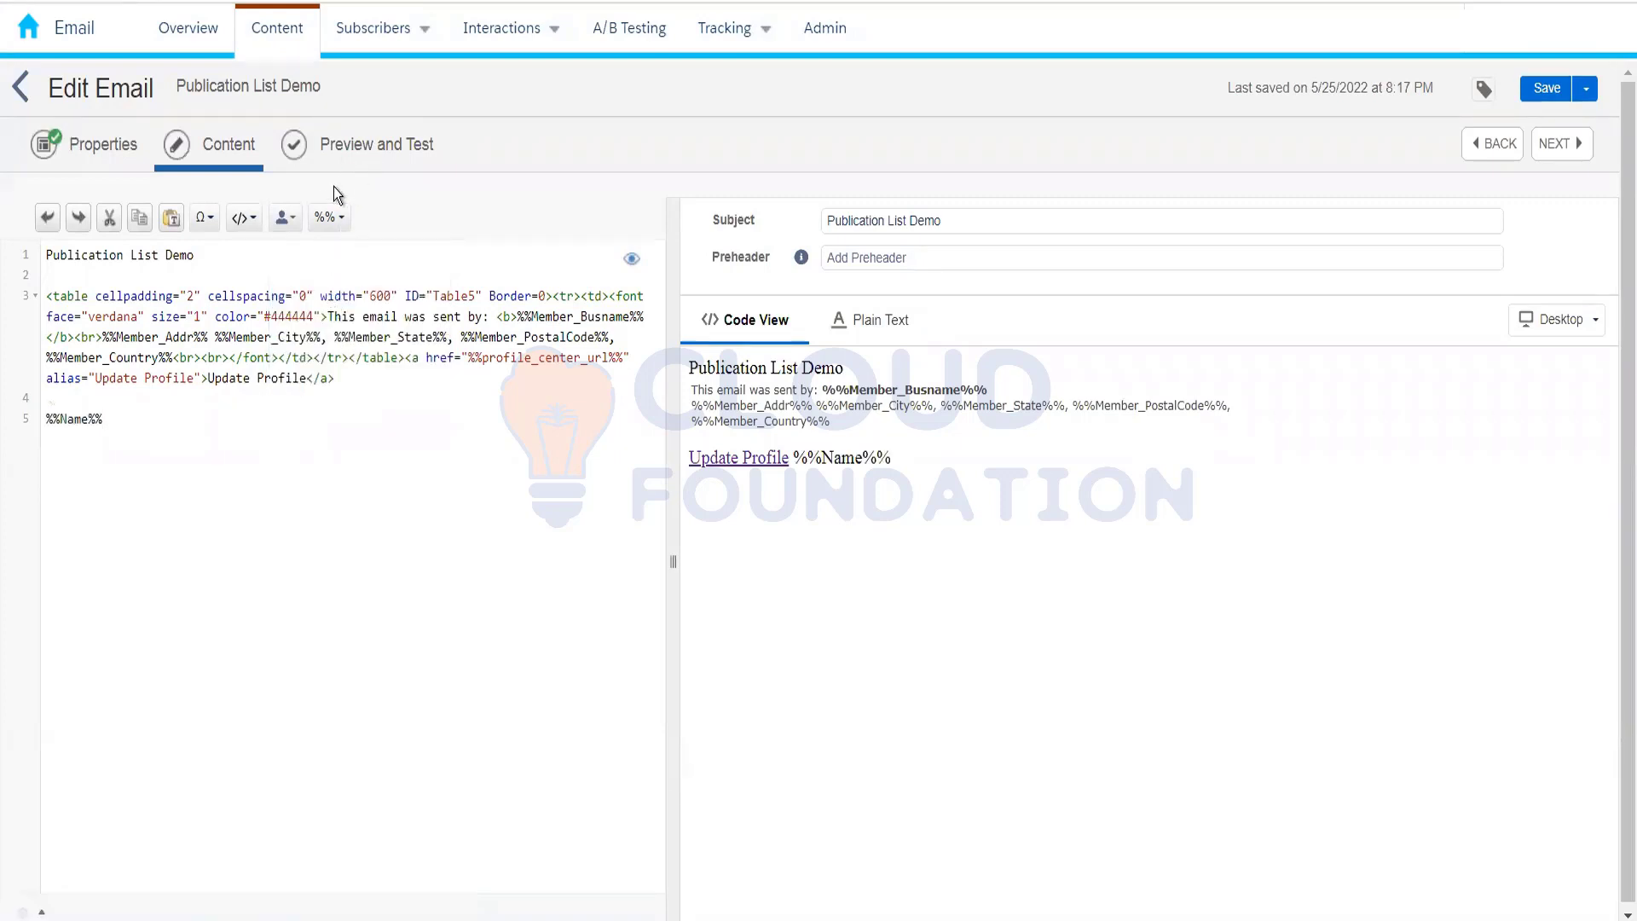
{"action": "left_click", "coordinate": [290, 230]}
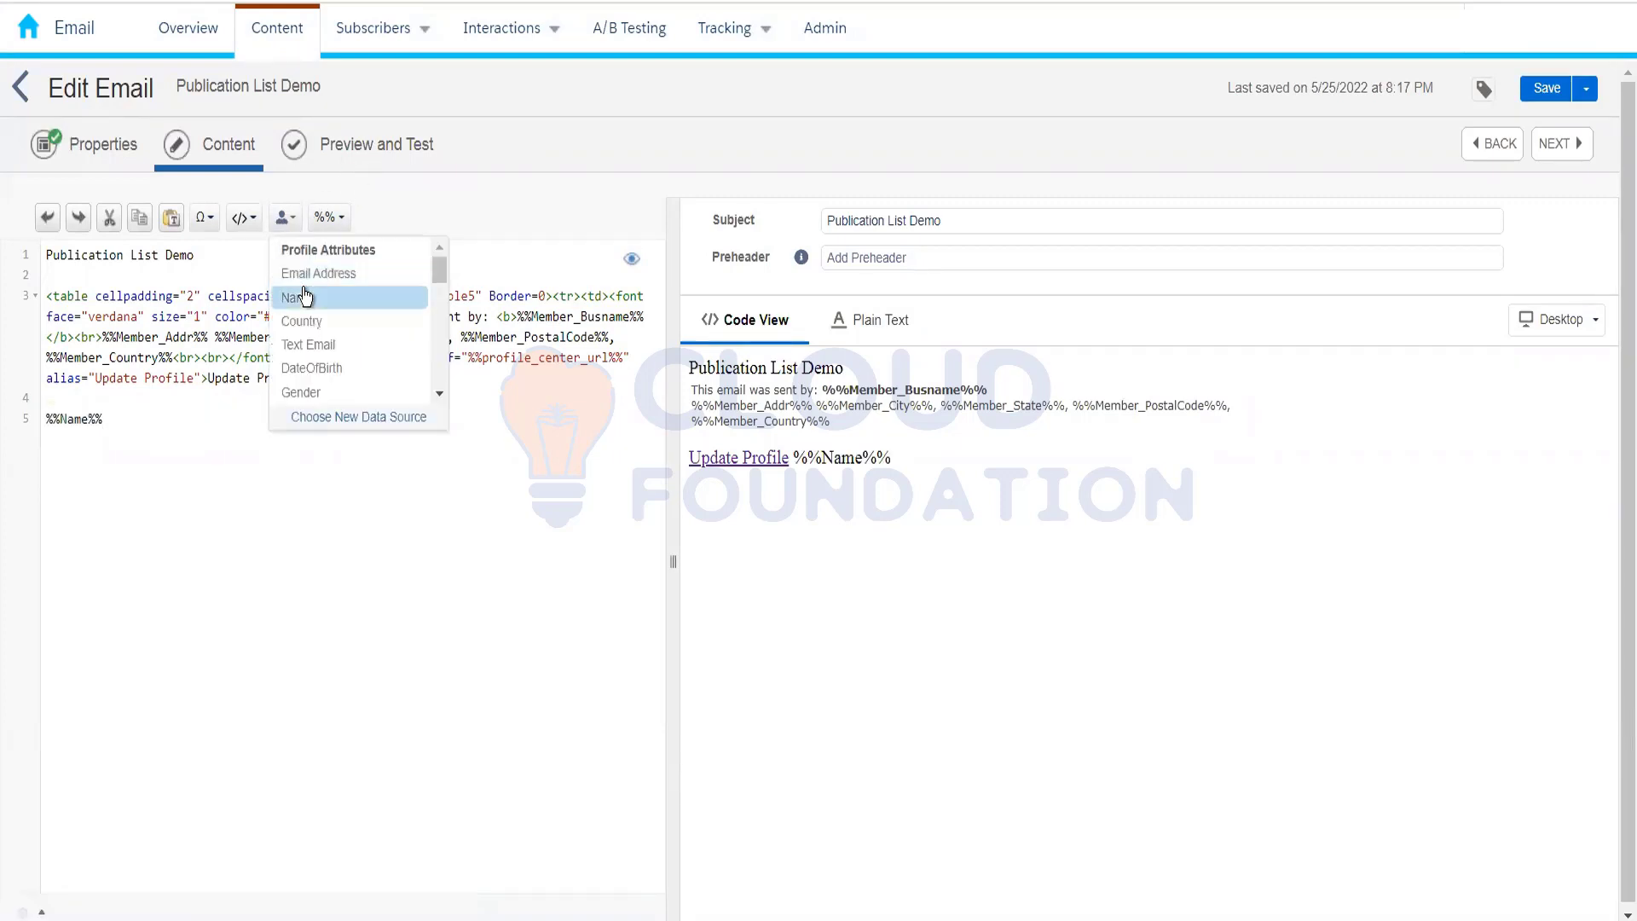
{"action": "left_click", "coordinate": [311, 272]}
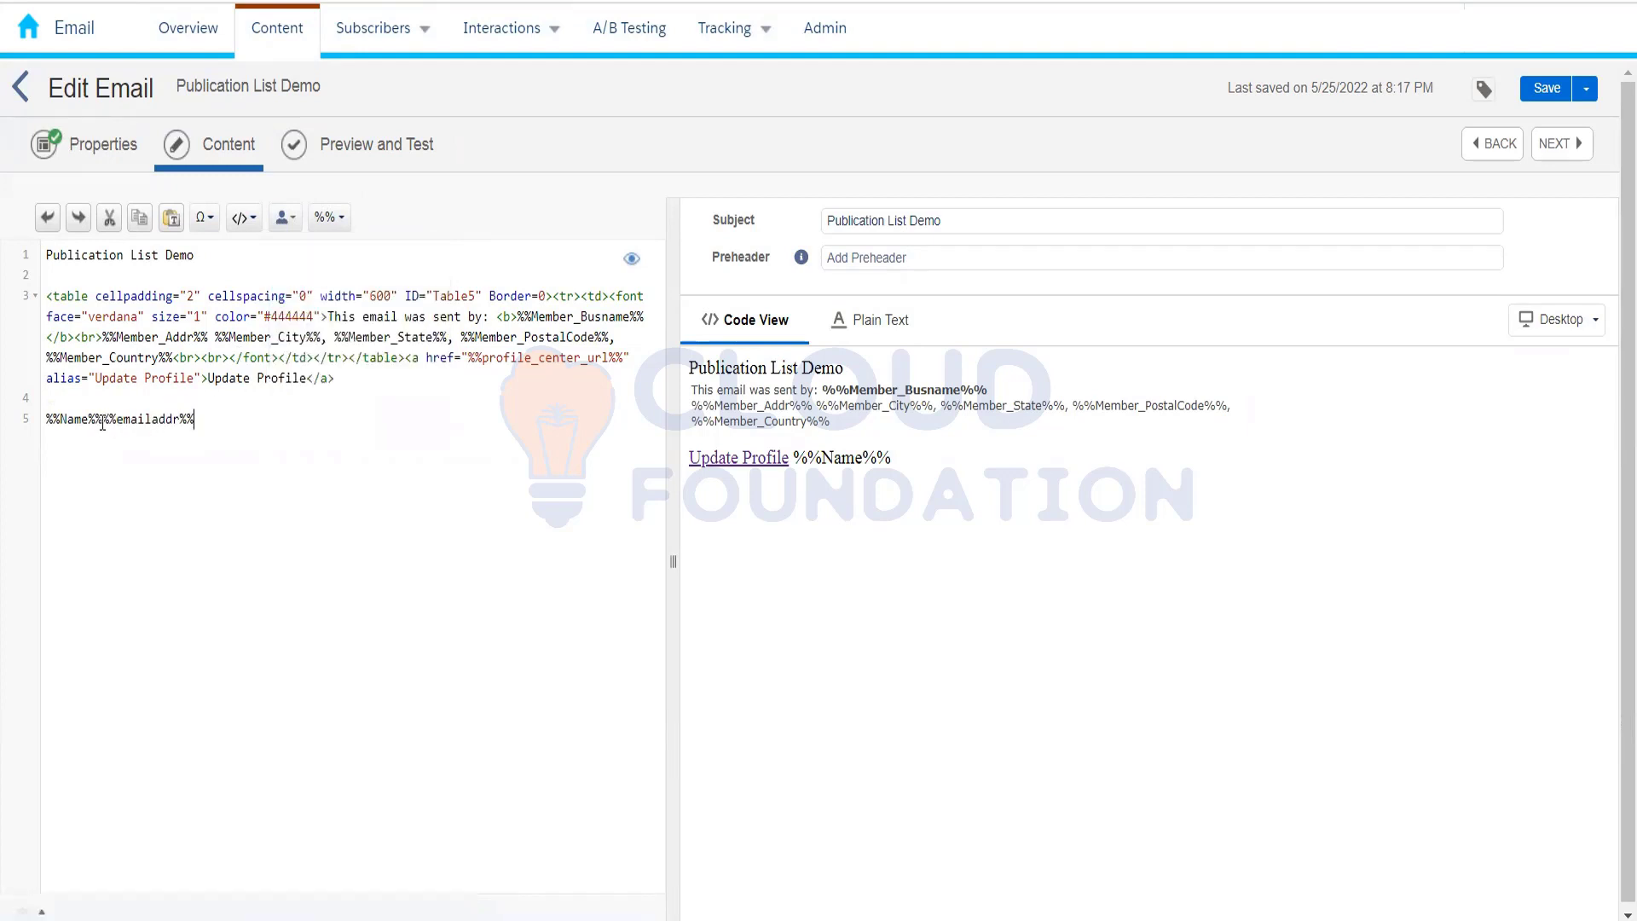
{"action": "left_click_drag", "start_coordinate": [103, 418], "coordinate": [12, 419]}
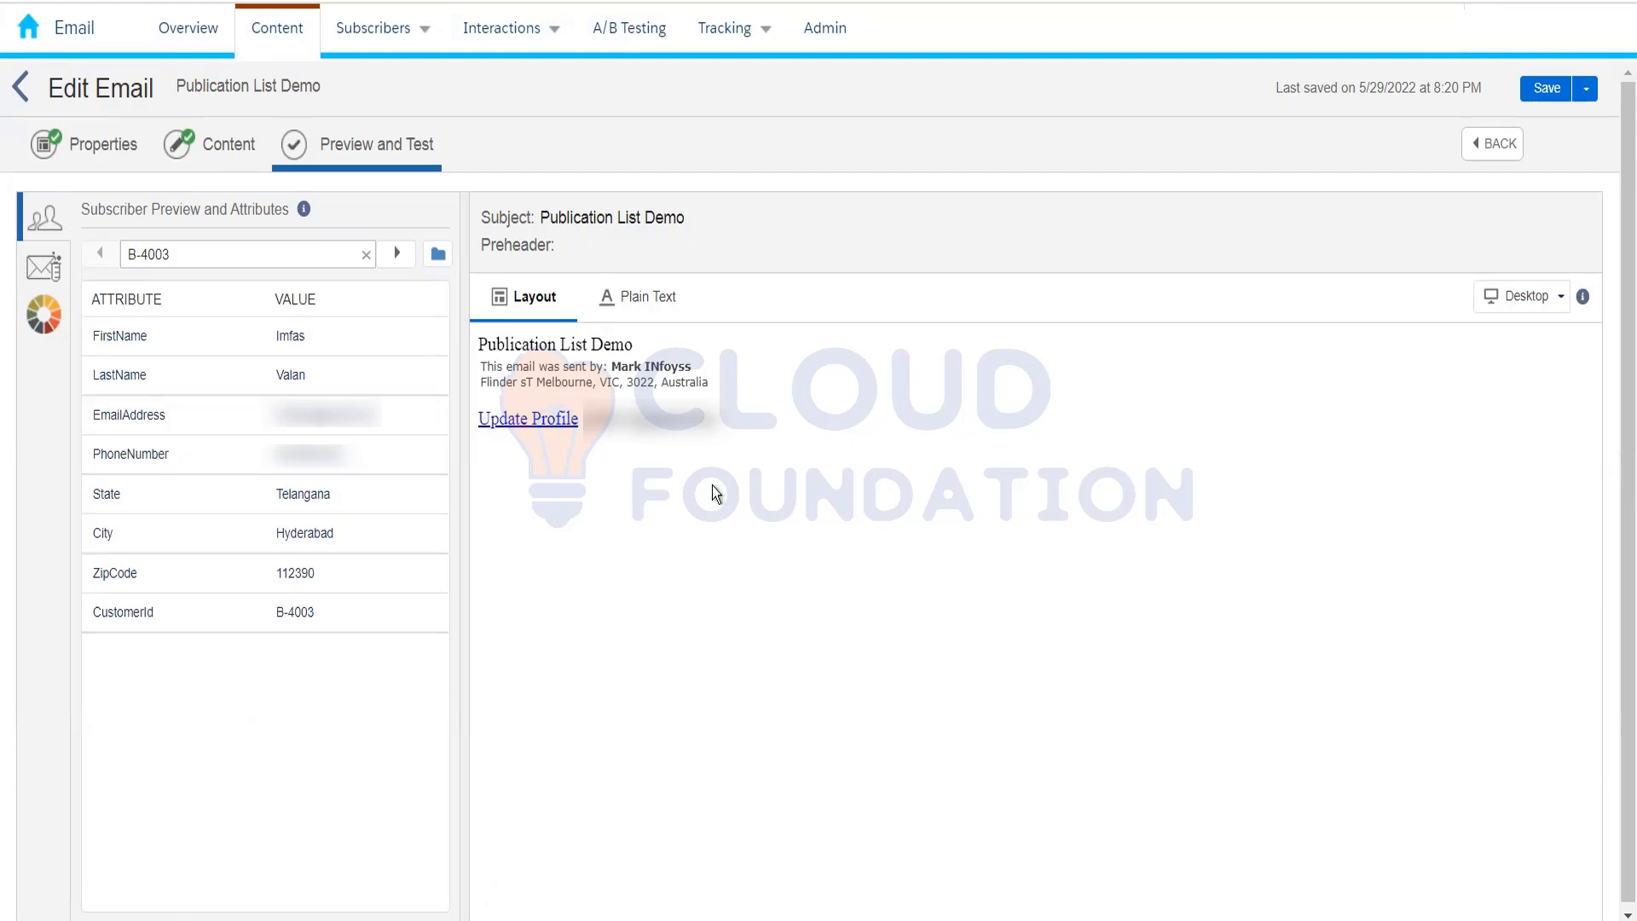
Review the Amazon_Customers records available for preview and page the email preview through the next two subscribers
{"action": "left_click", "coordinate": [437, 256]}
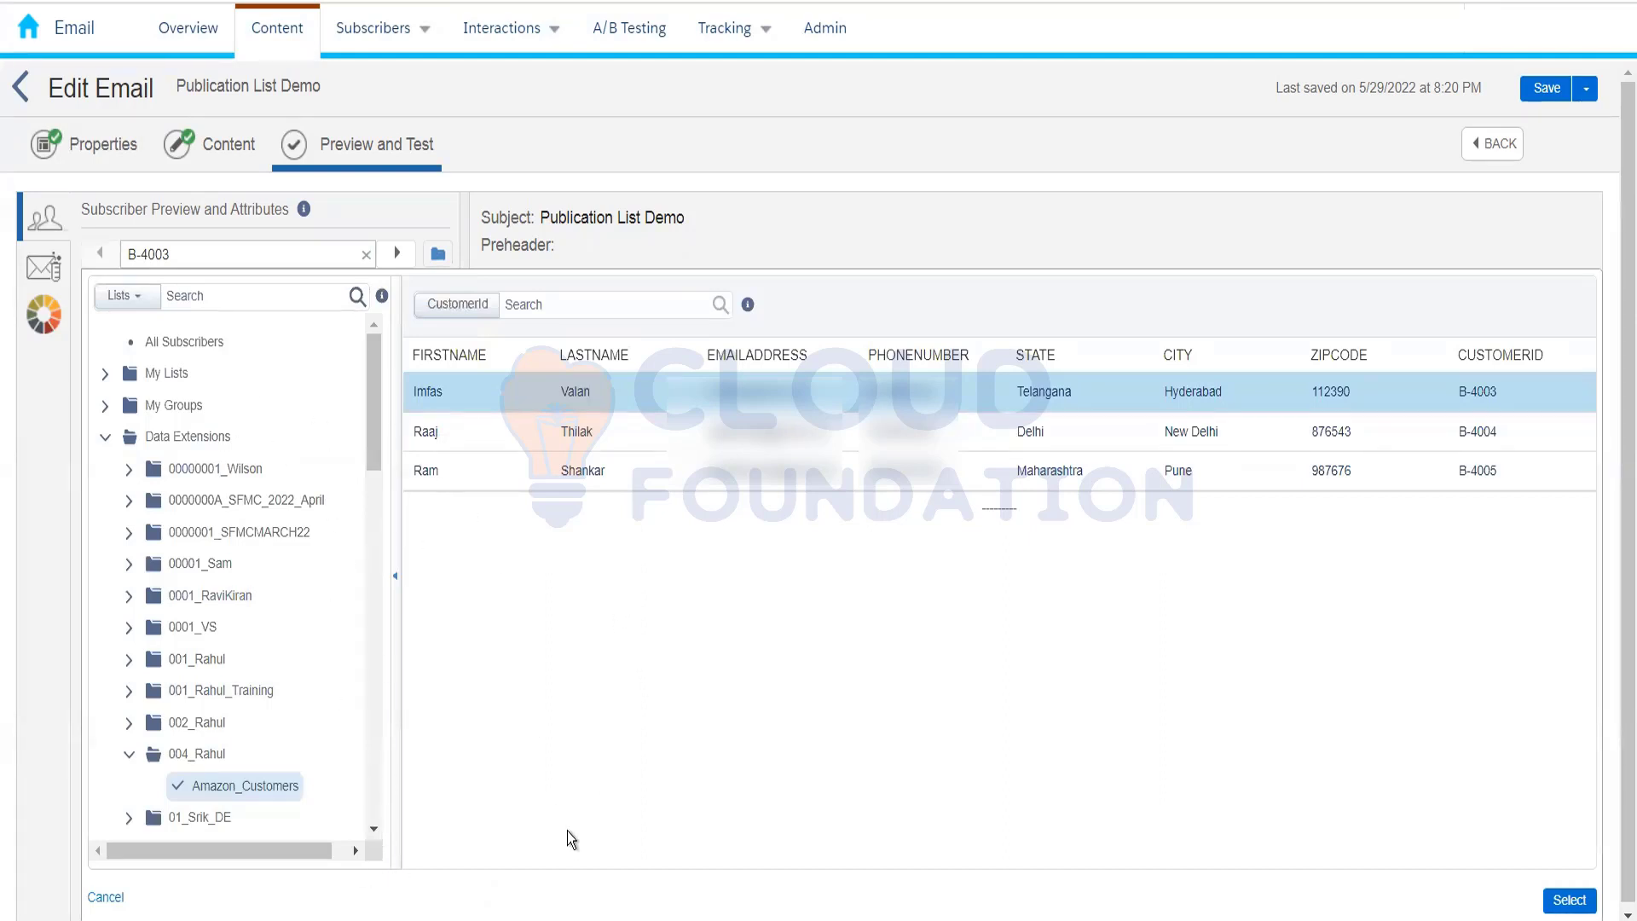
{"action": "left_click", "coordinate": [106, 899]}
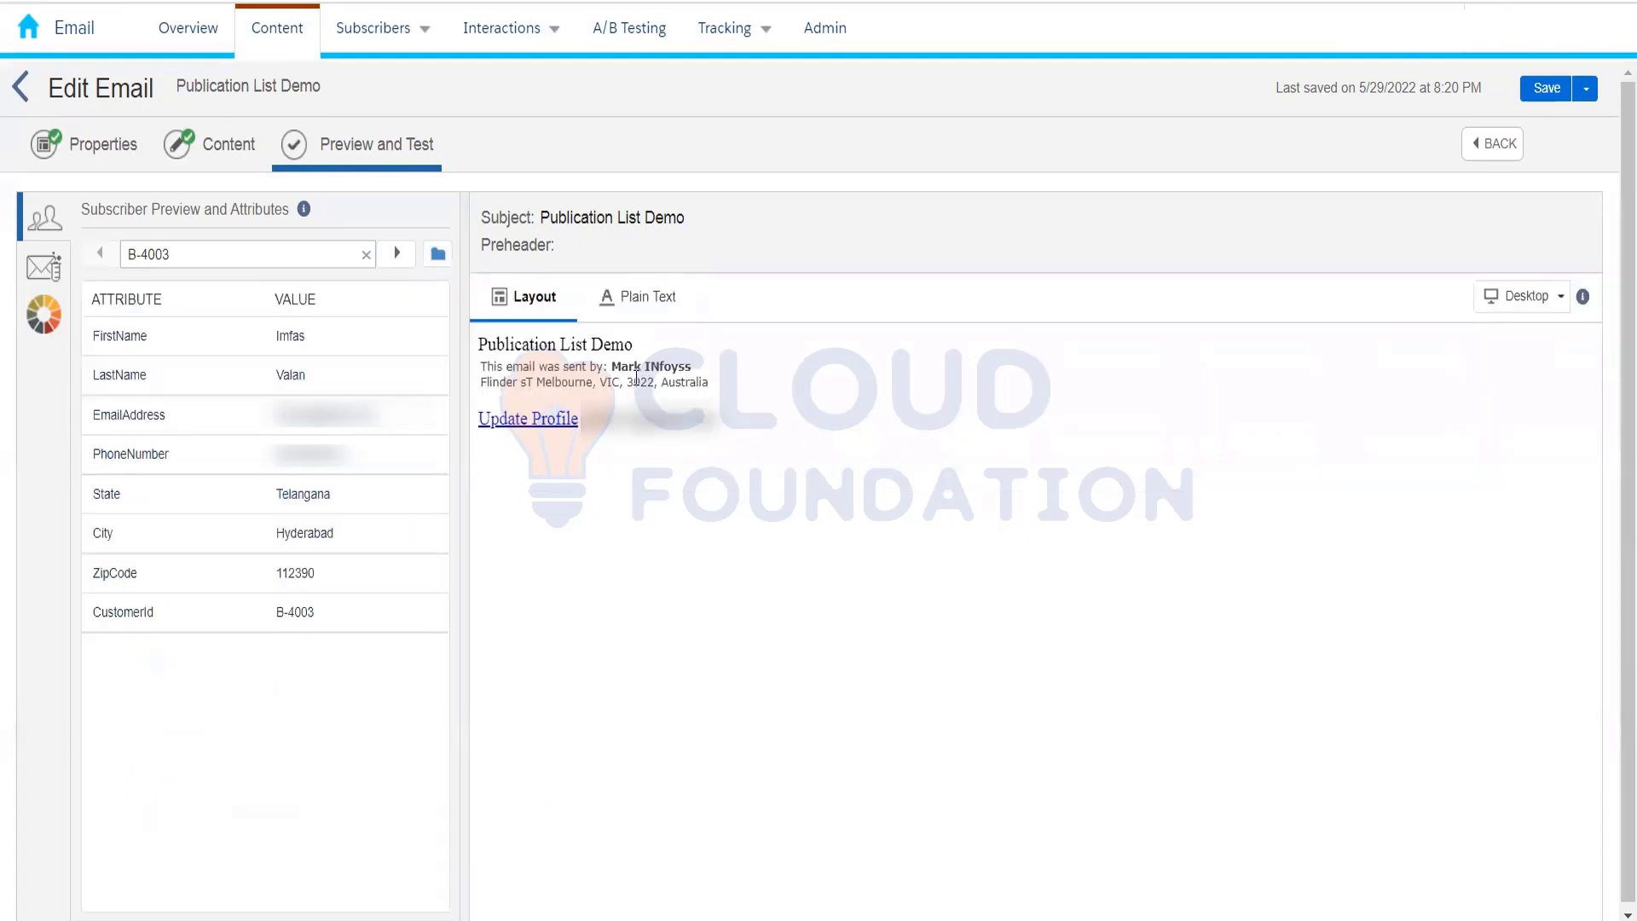
{"action": "left_click", "coordinate": [394, 257]}
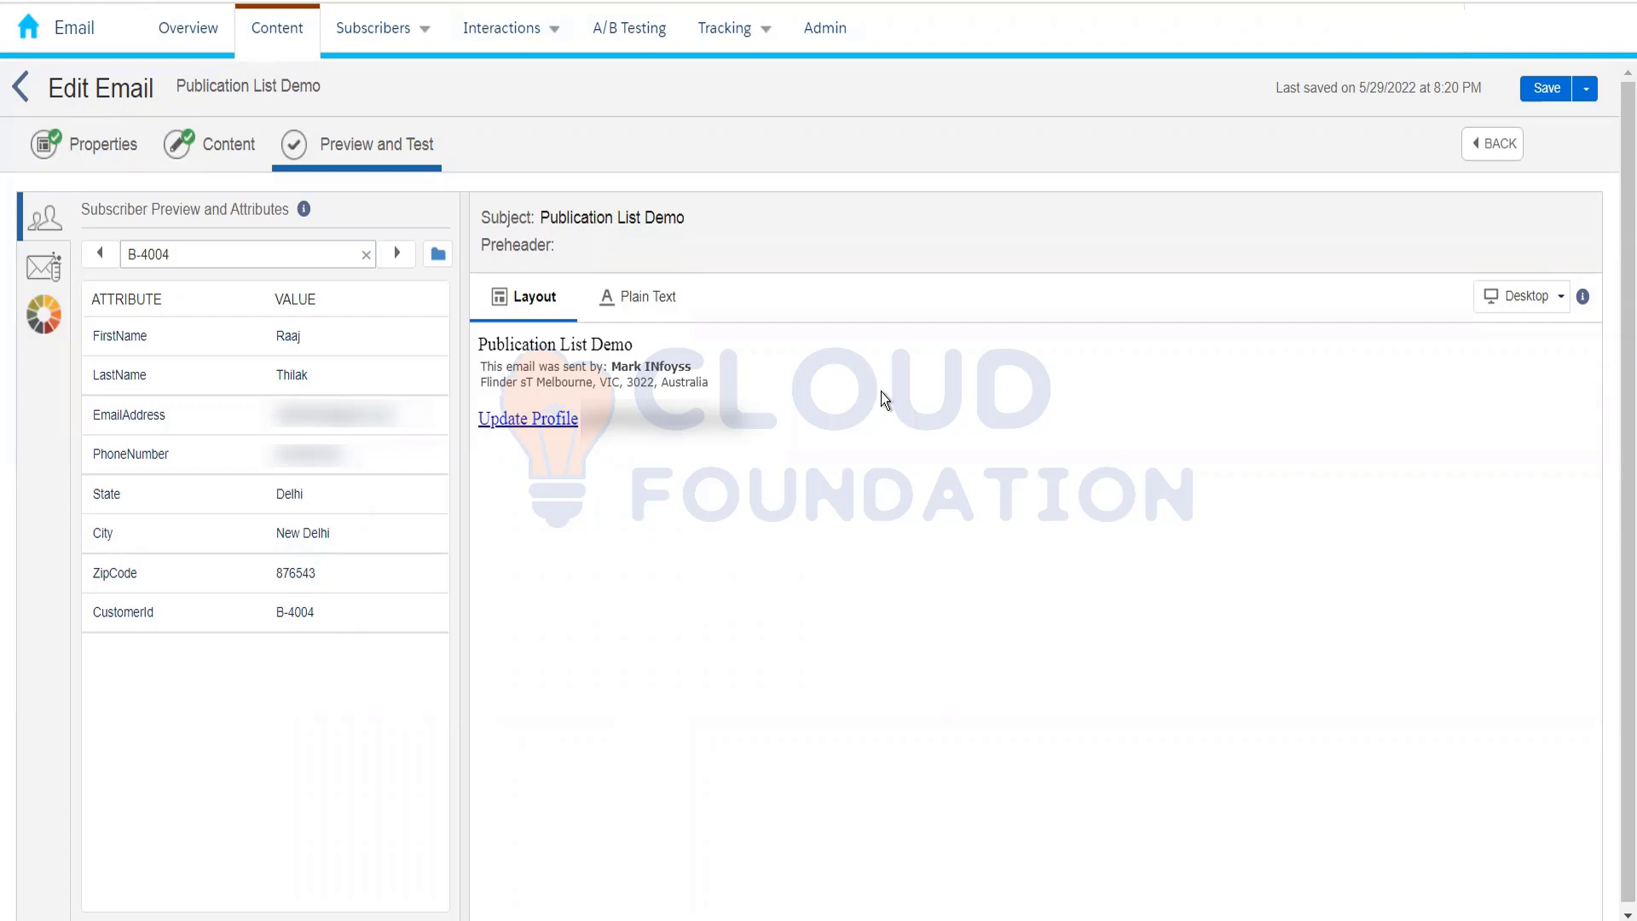
{"action": "left_click", "coordinate": [399, 265]}
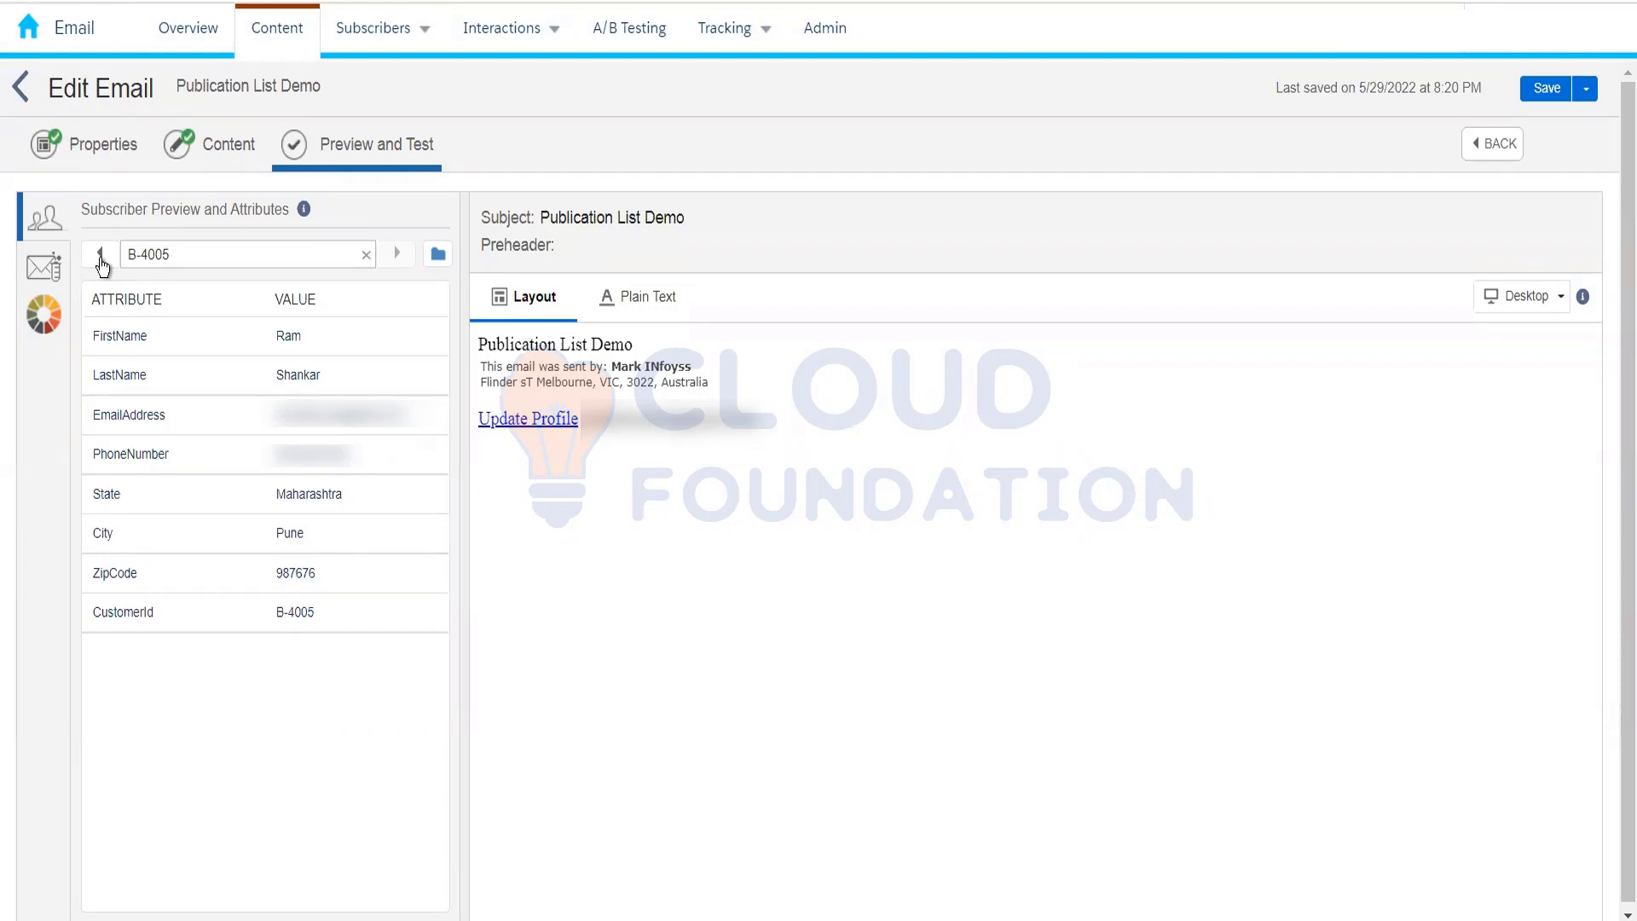
Open the Test Send settings and re-enter the individual recipient's email address
{"action": "left_click", "coordinate": [57, 267]}
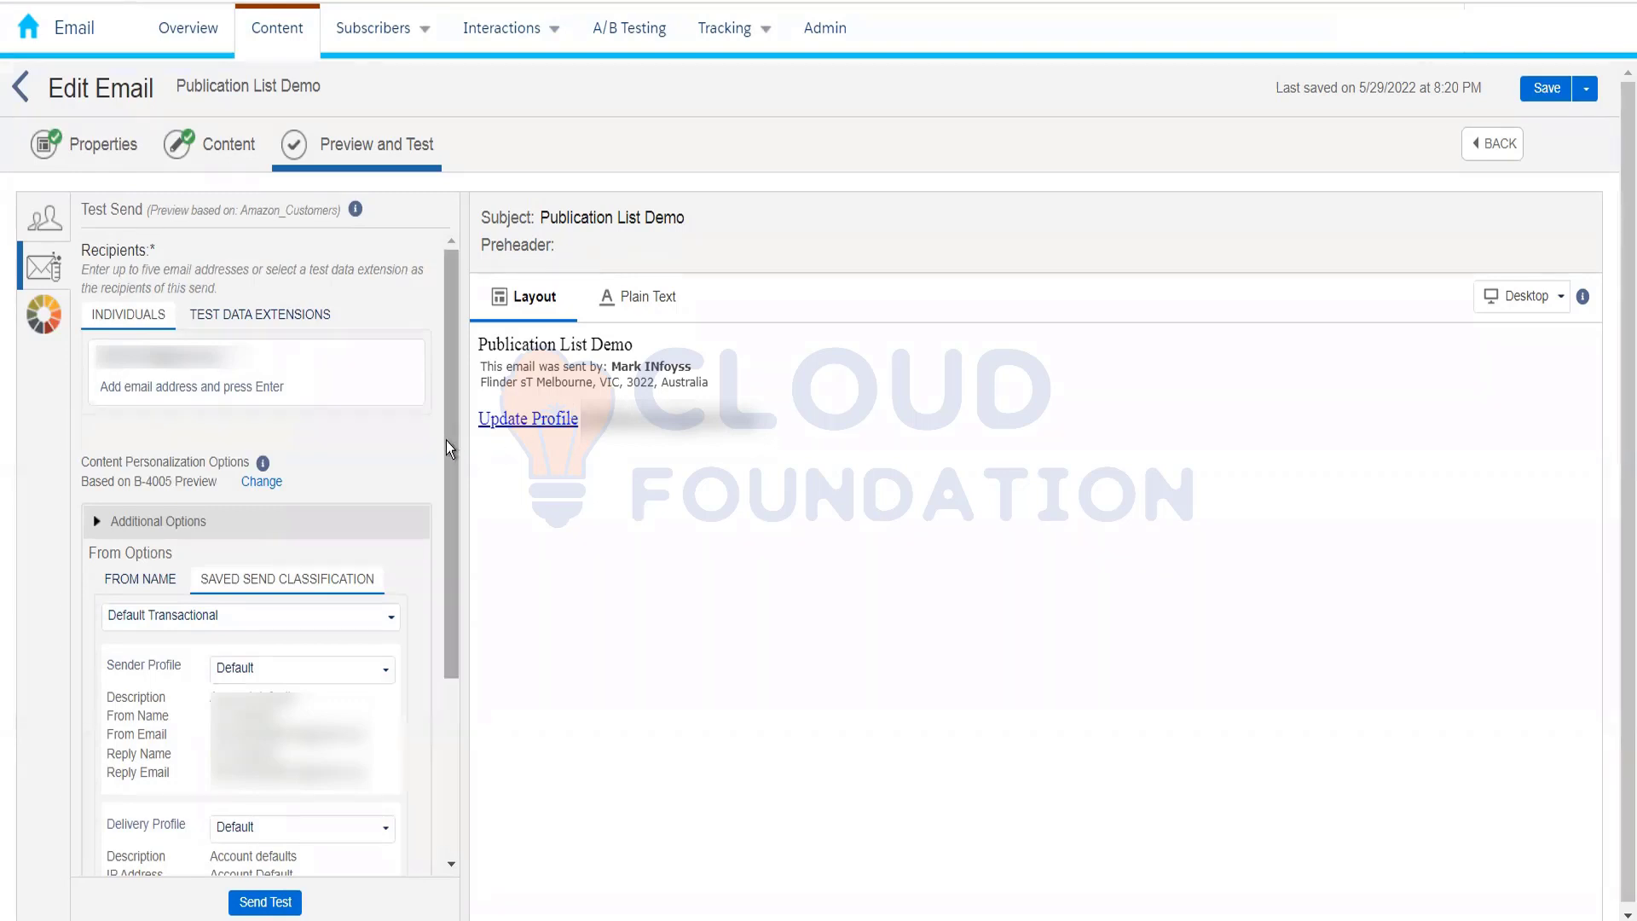
{"action": "scroll", "coordinate": [438, 510], "scroll_direction": "down", "scroll_amount": 3}
{"action": "left_click_drag", "start_coordinate": [448, 524], "coordinate": [461, 310]}
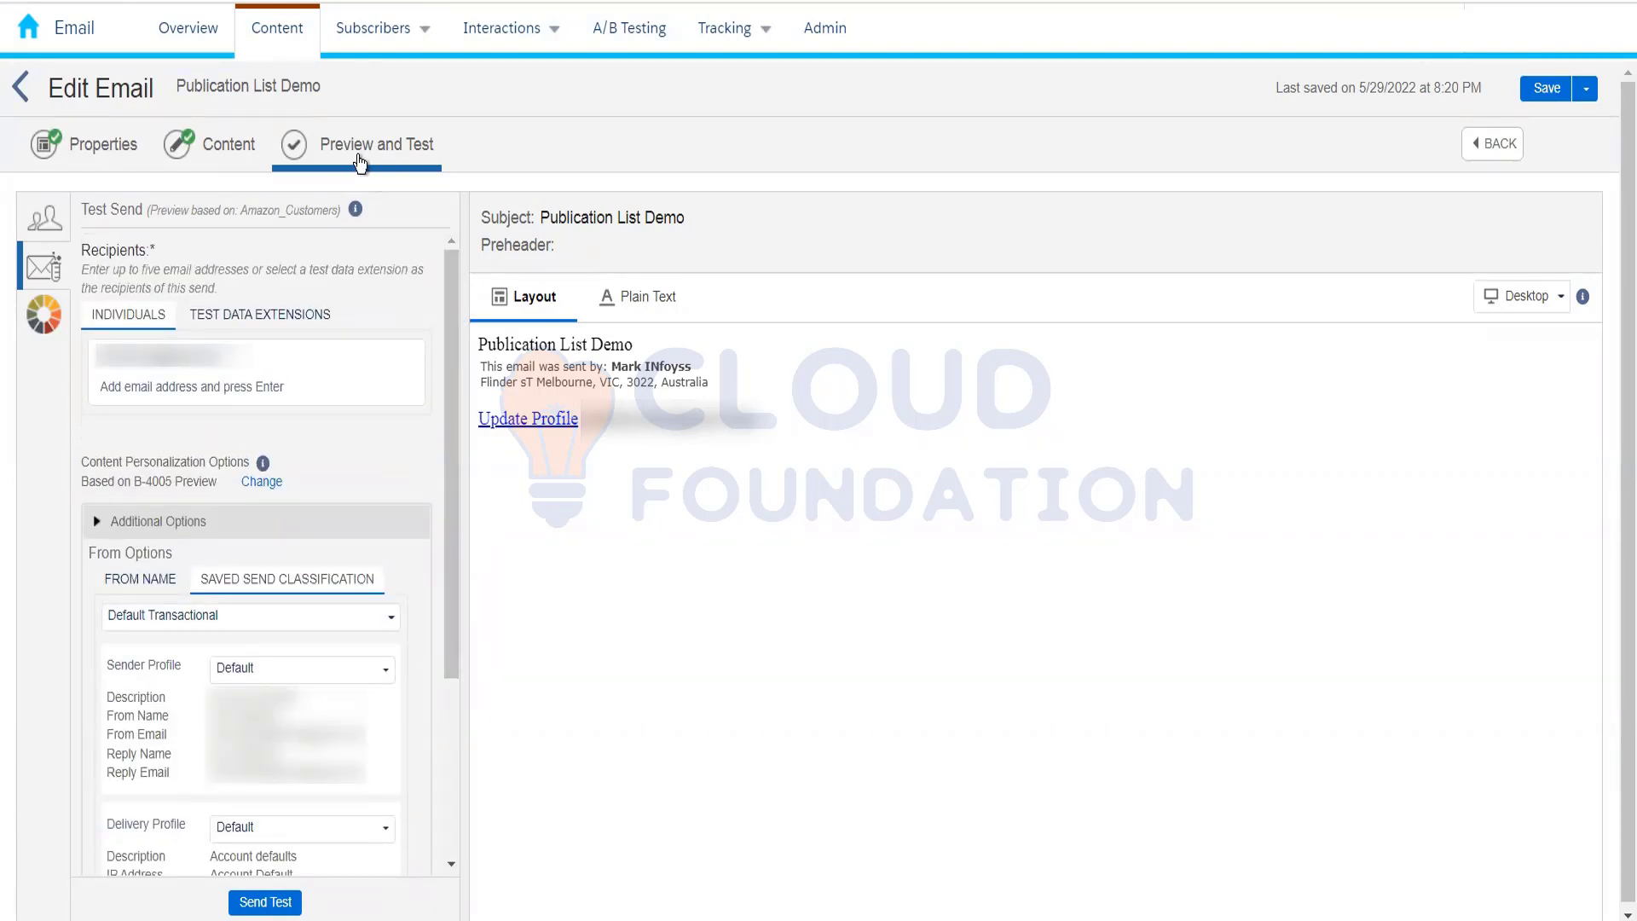
{"action": "left_click", "coordinate": [233, 369]}
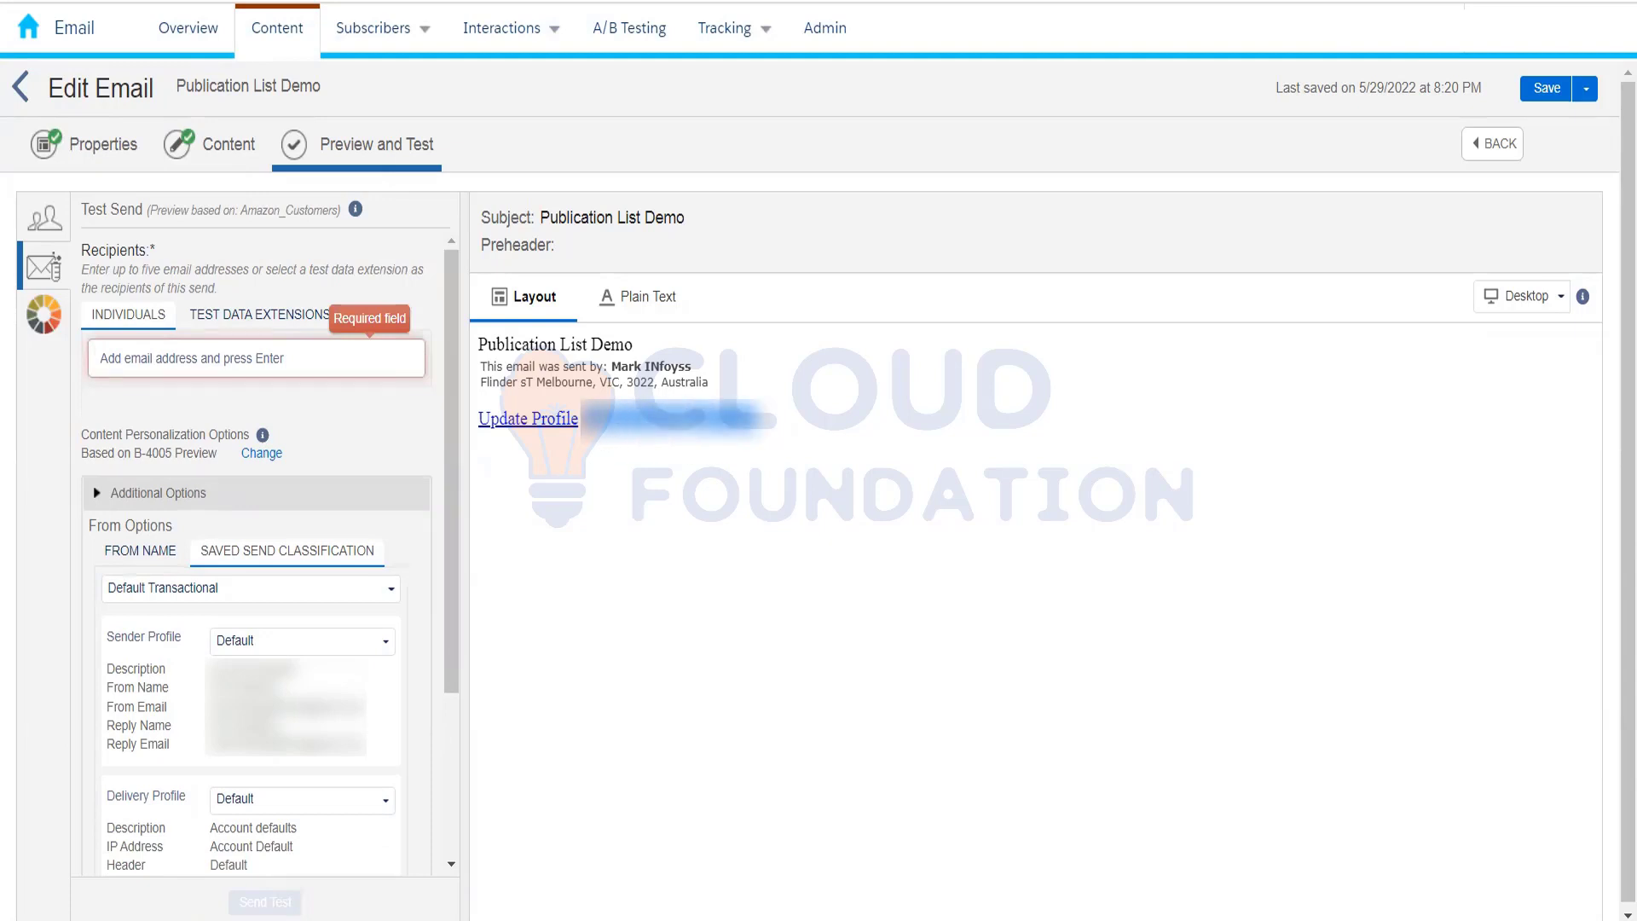
{"action": "left_click", "coordinate": [246, 373]}
{"action": "key", "text": "ctrl+v"}
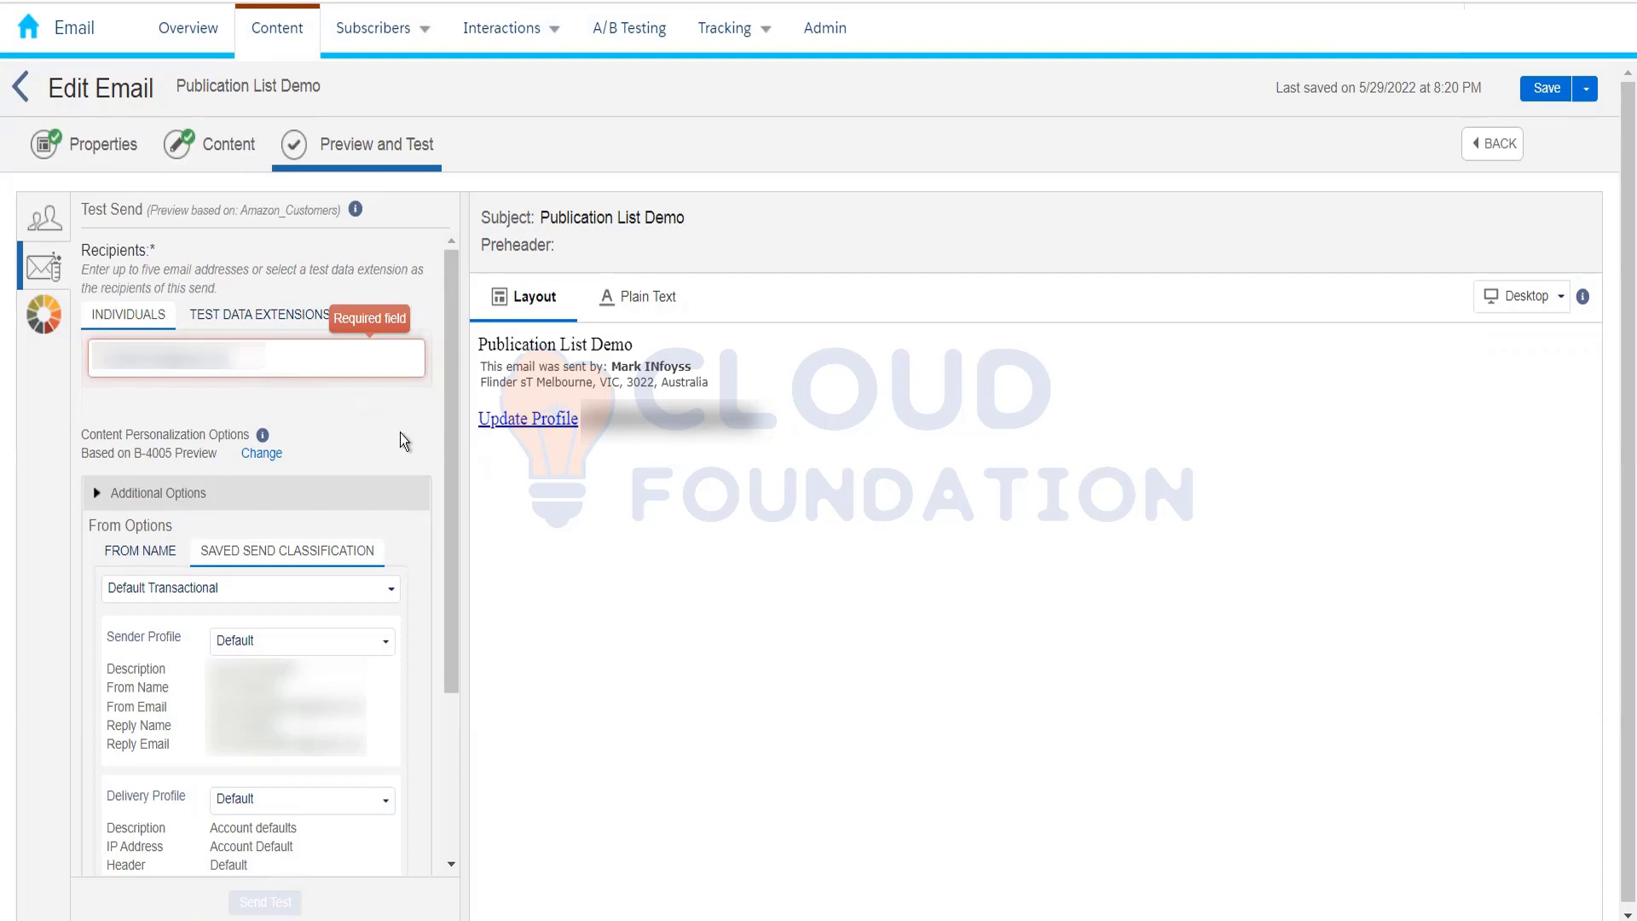
{"action": "key", "text": "Return"}
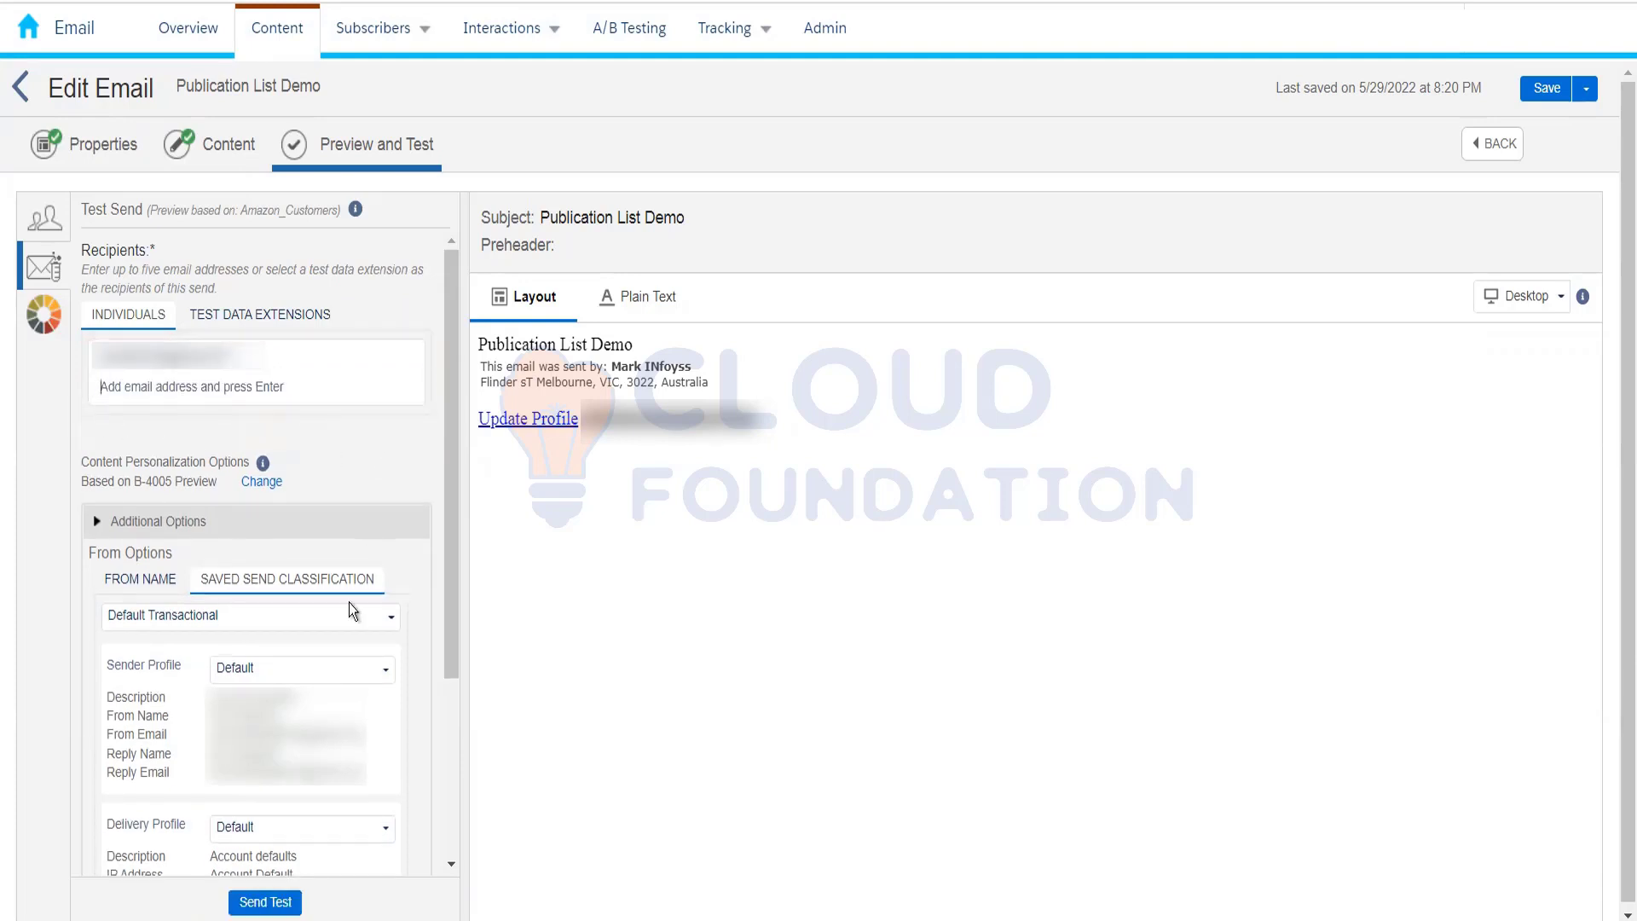
Set the saved send classification to Marketing Cloud and confirm the test send based on the selected subscriber preview
{"action": "left_click_drag", "start_coordinate": [448, 536], "coordinate": [448, 741]}
{"action": "left_click", "coordinate": [304, 381]}
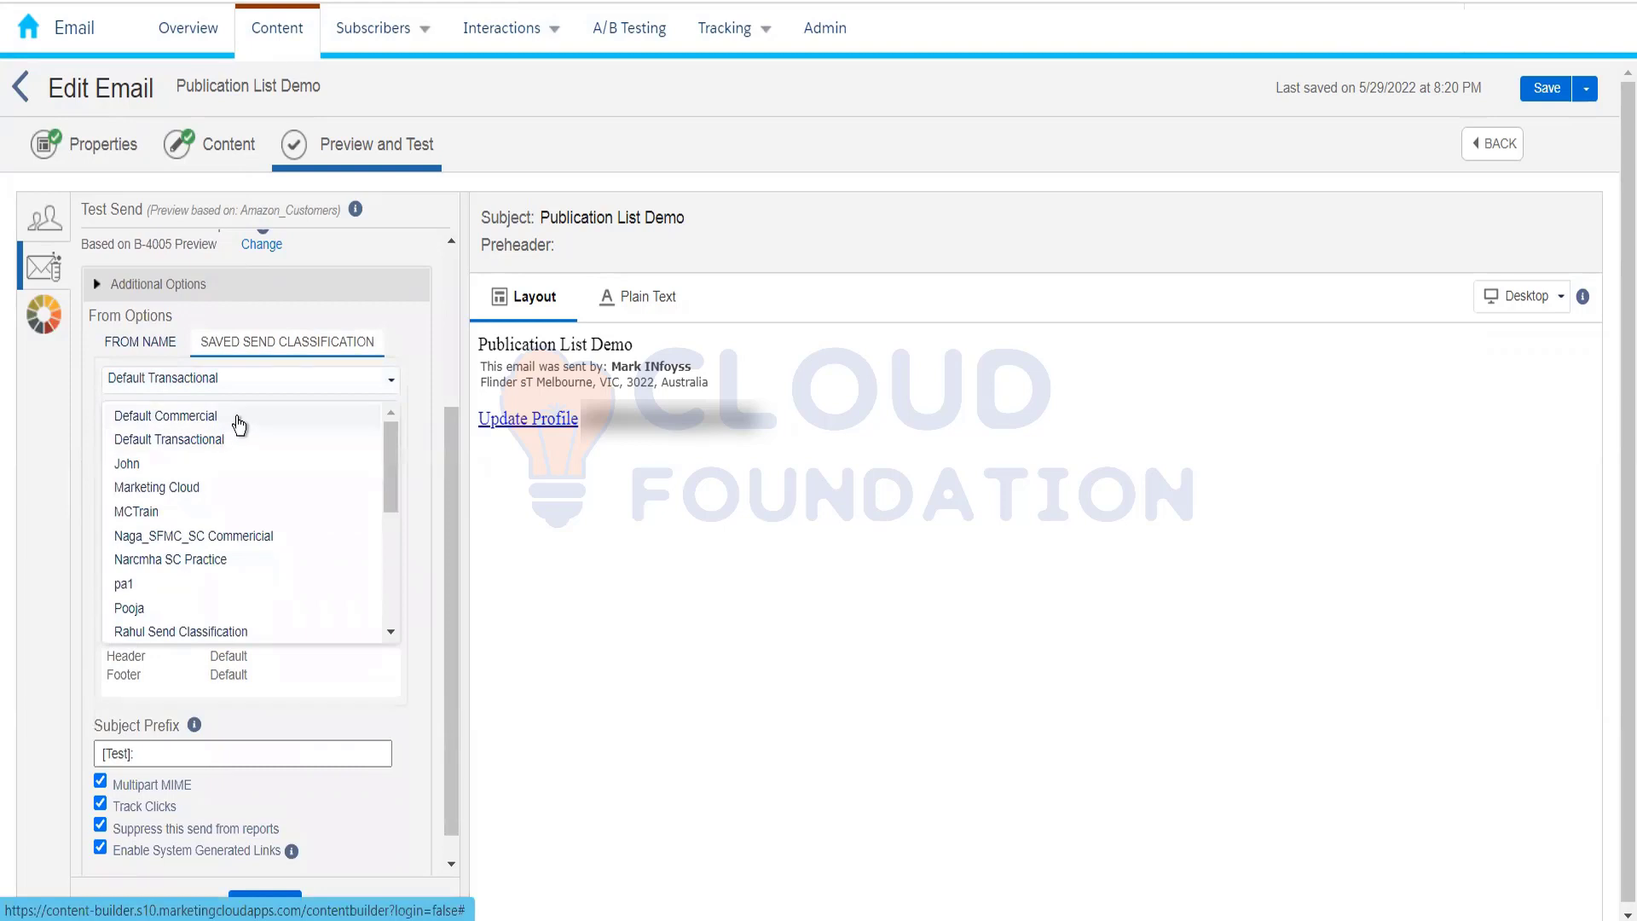
{"action": "left_click", "coordinate": [230, 497]}
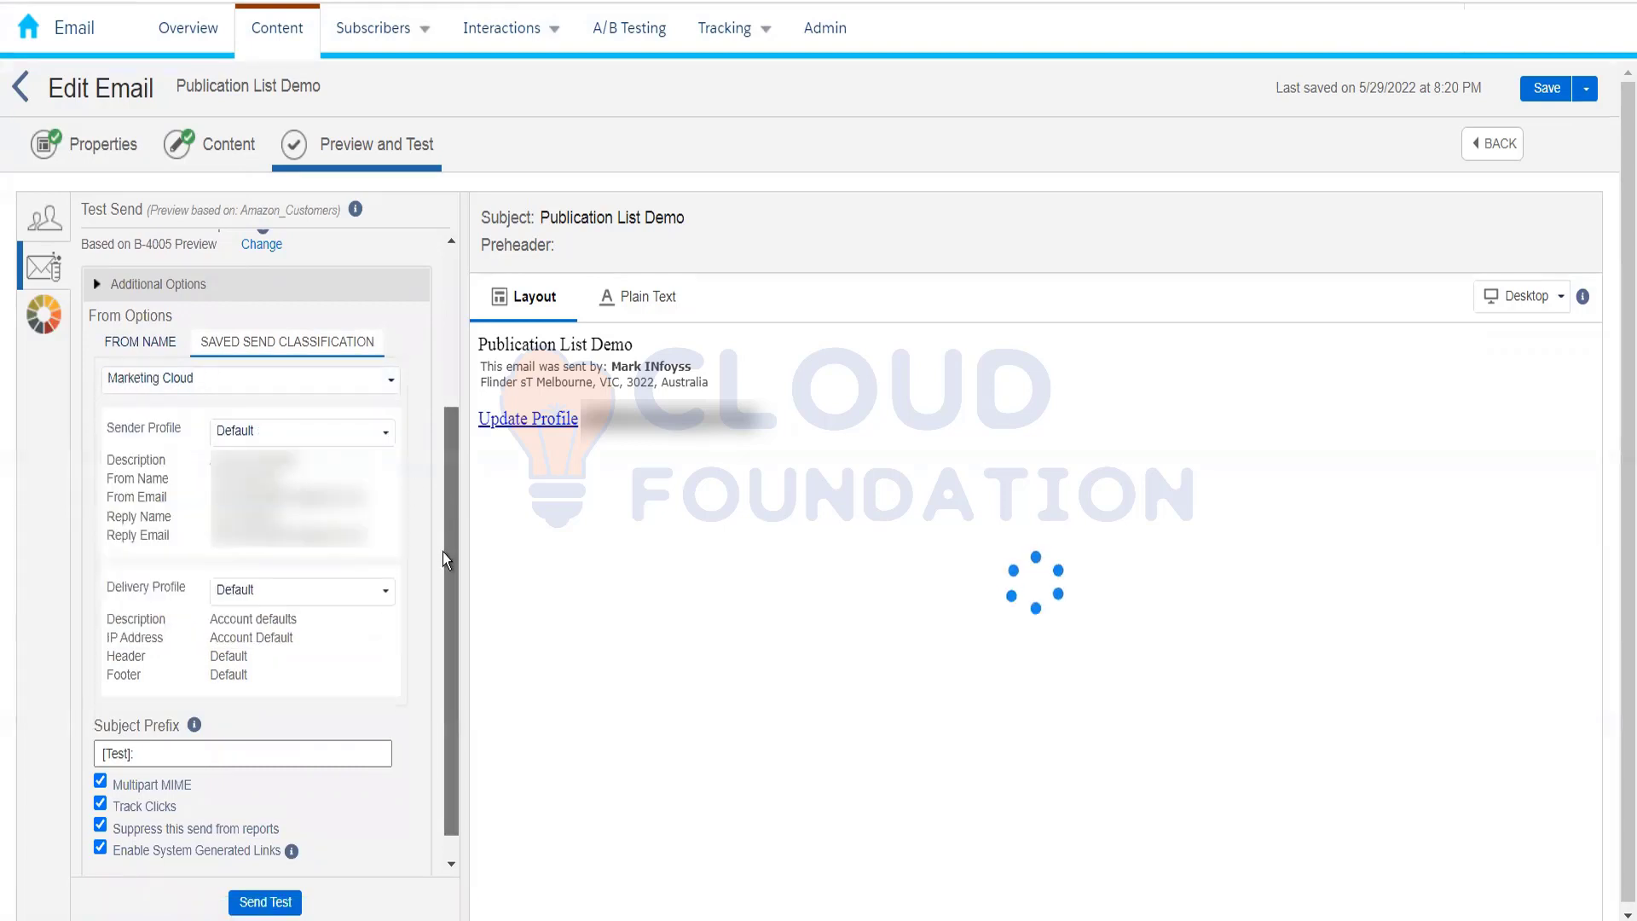
{"action": "scroll", "coordinate": [448, 441], "scroll_direction": "up", "scroll_amount": 4}
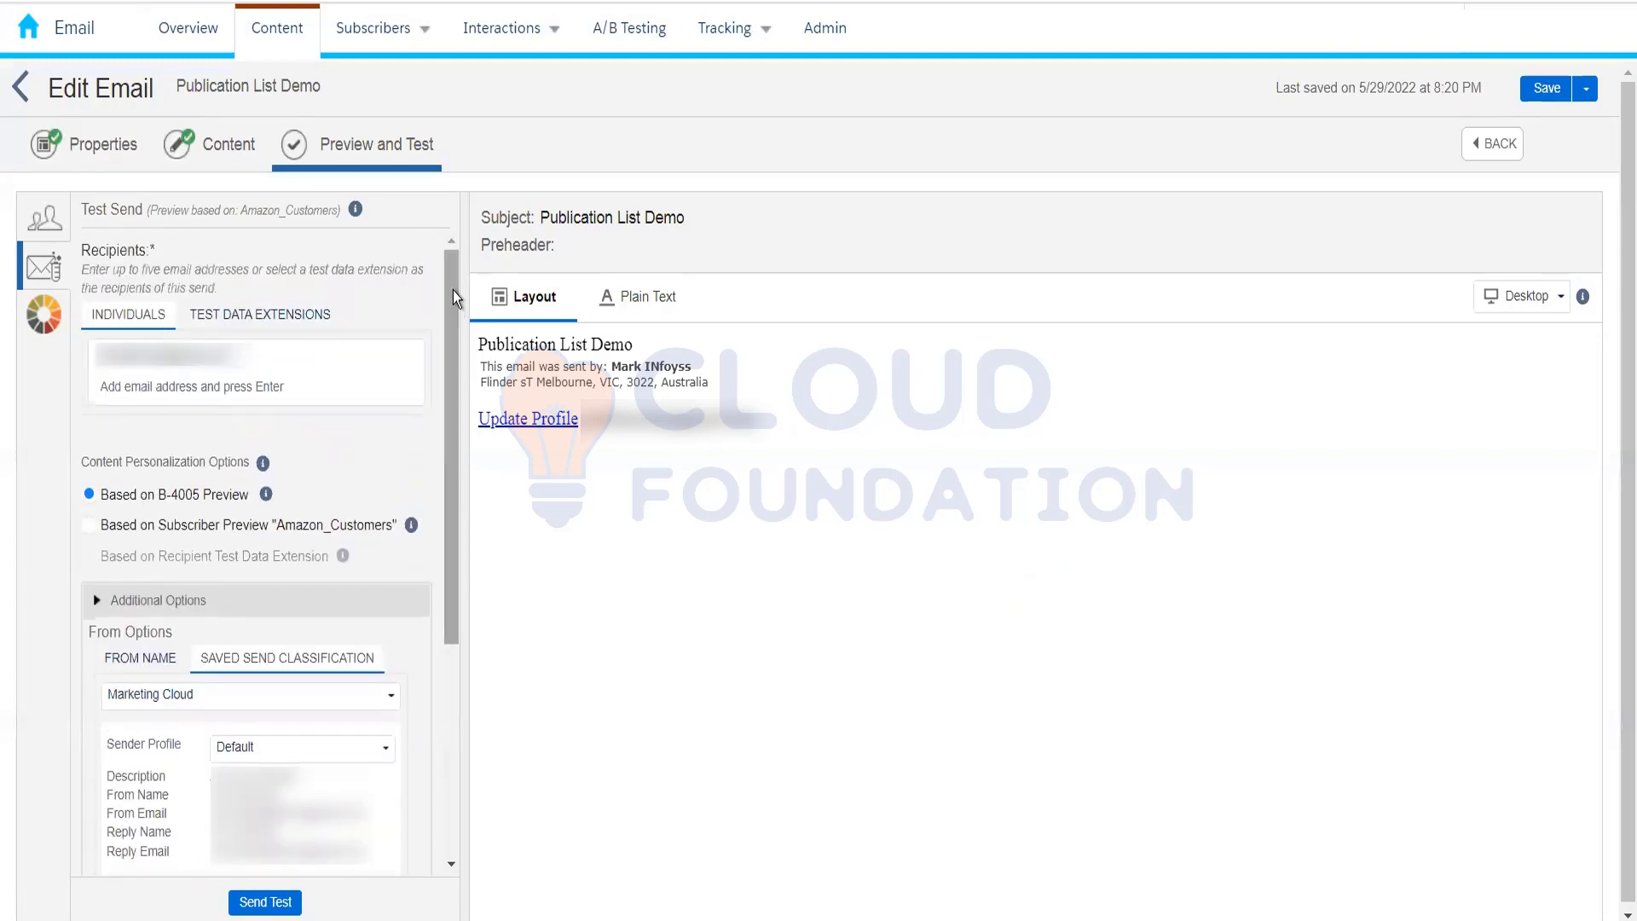
{"action": "left_click", "coordinate": [256, 902]}
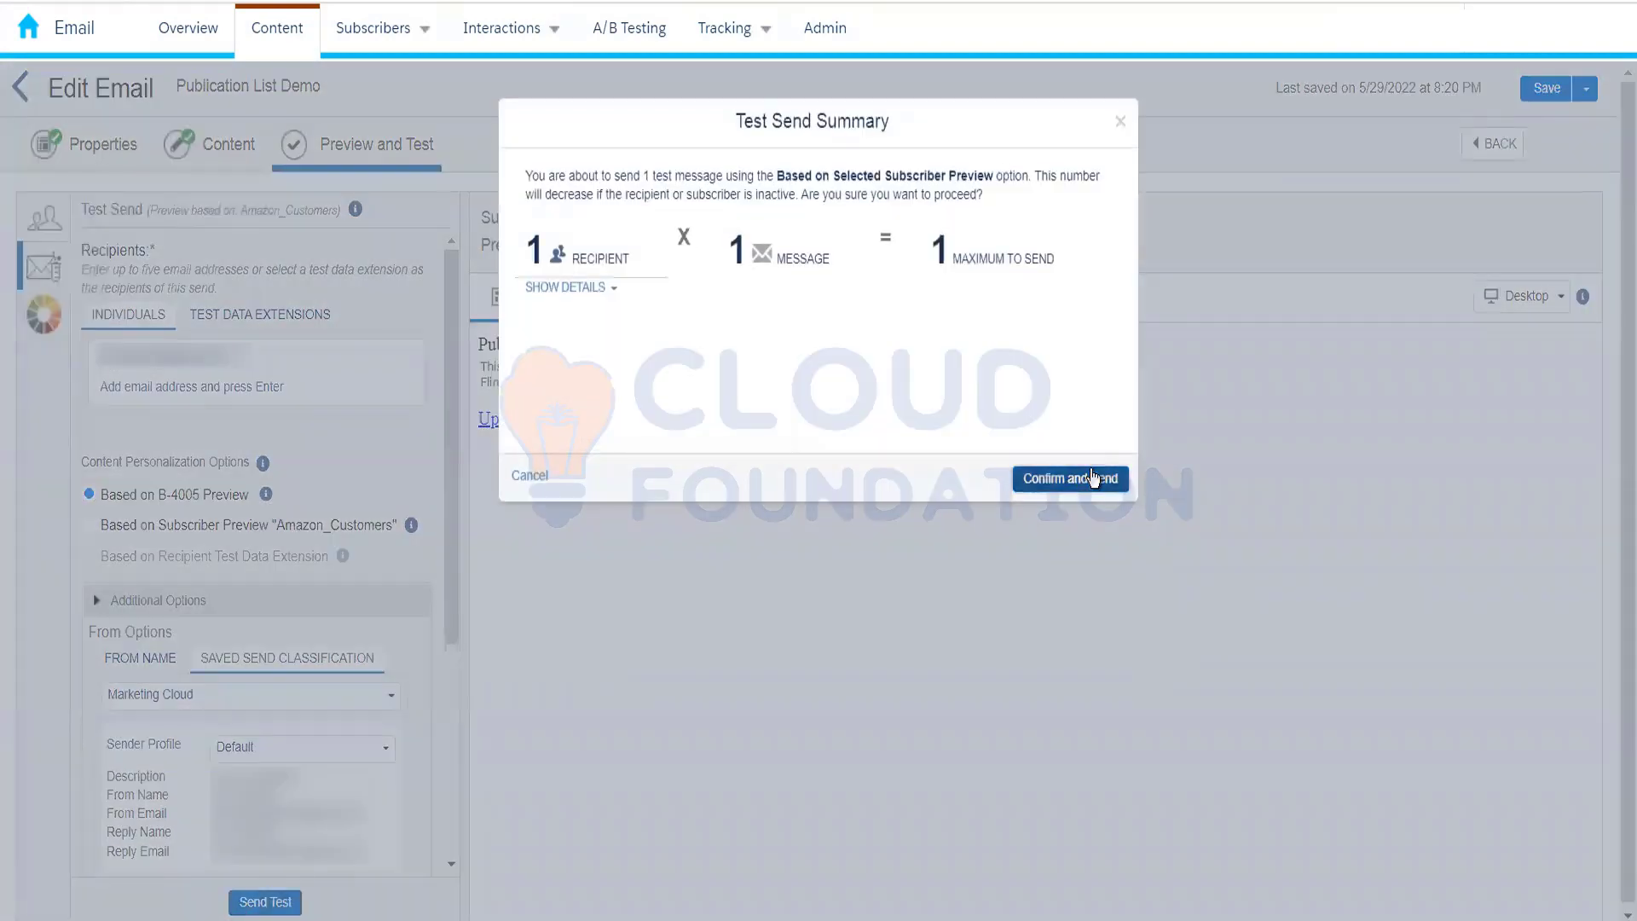
{"action": "left_click", "coordinate": [1094, 477]}
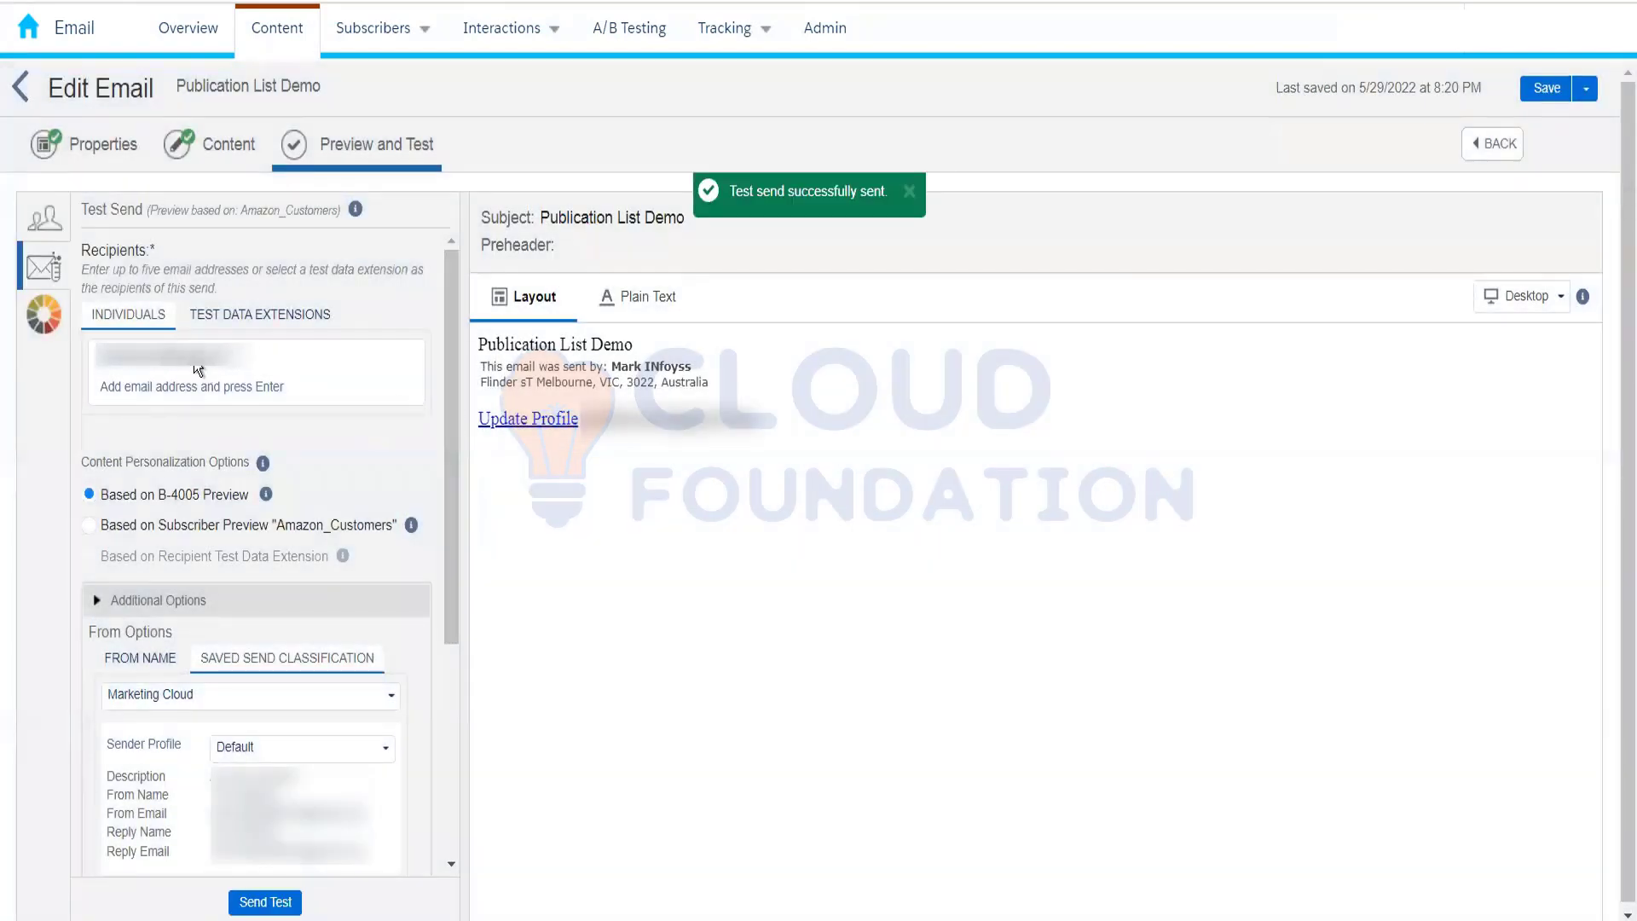
Switch the test recipients to Test Data Extensions, check the data extension folder numbered 004, and leave the picker without selecting anything
{"action": "left_click", "coordinate": [55, 227]}
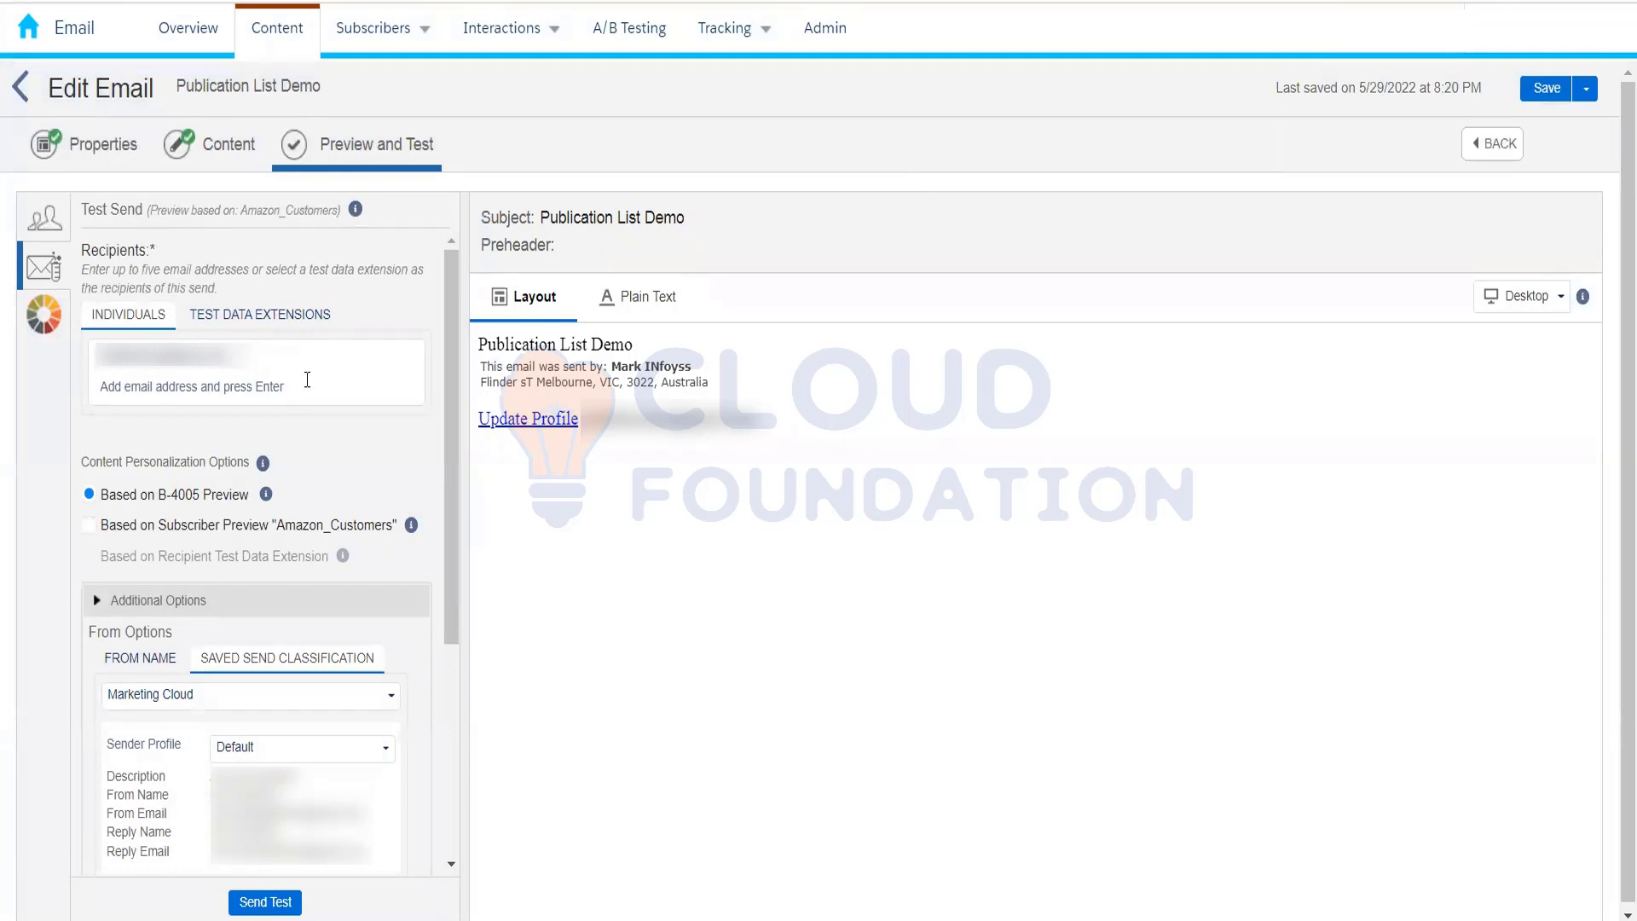
{"action": "left_click", "coordinate": [249, 315]}
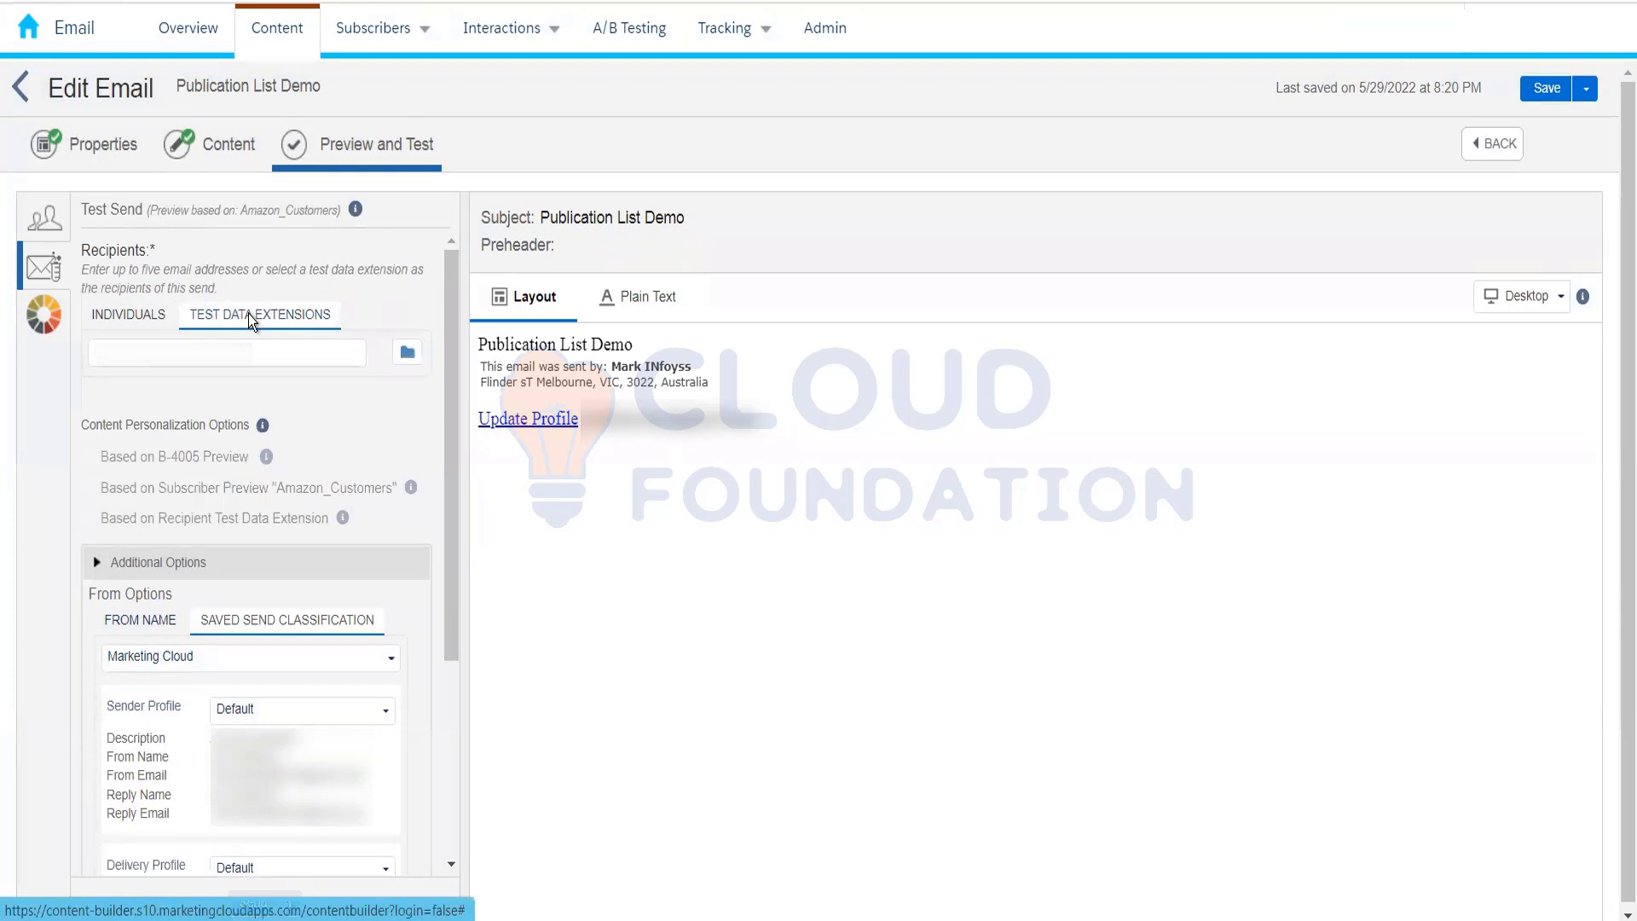
{"action": "left_click", "coordinate": [408, 353]}
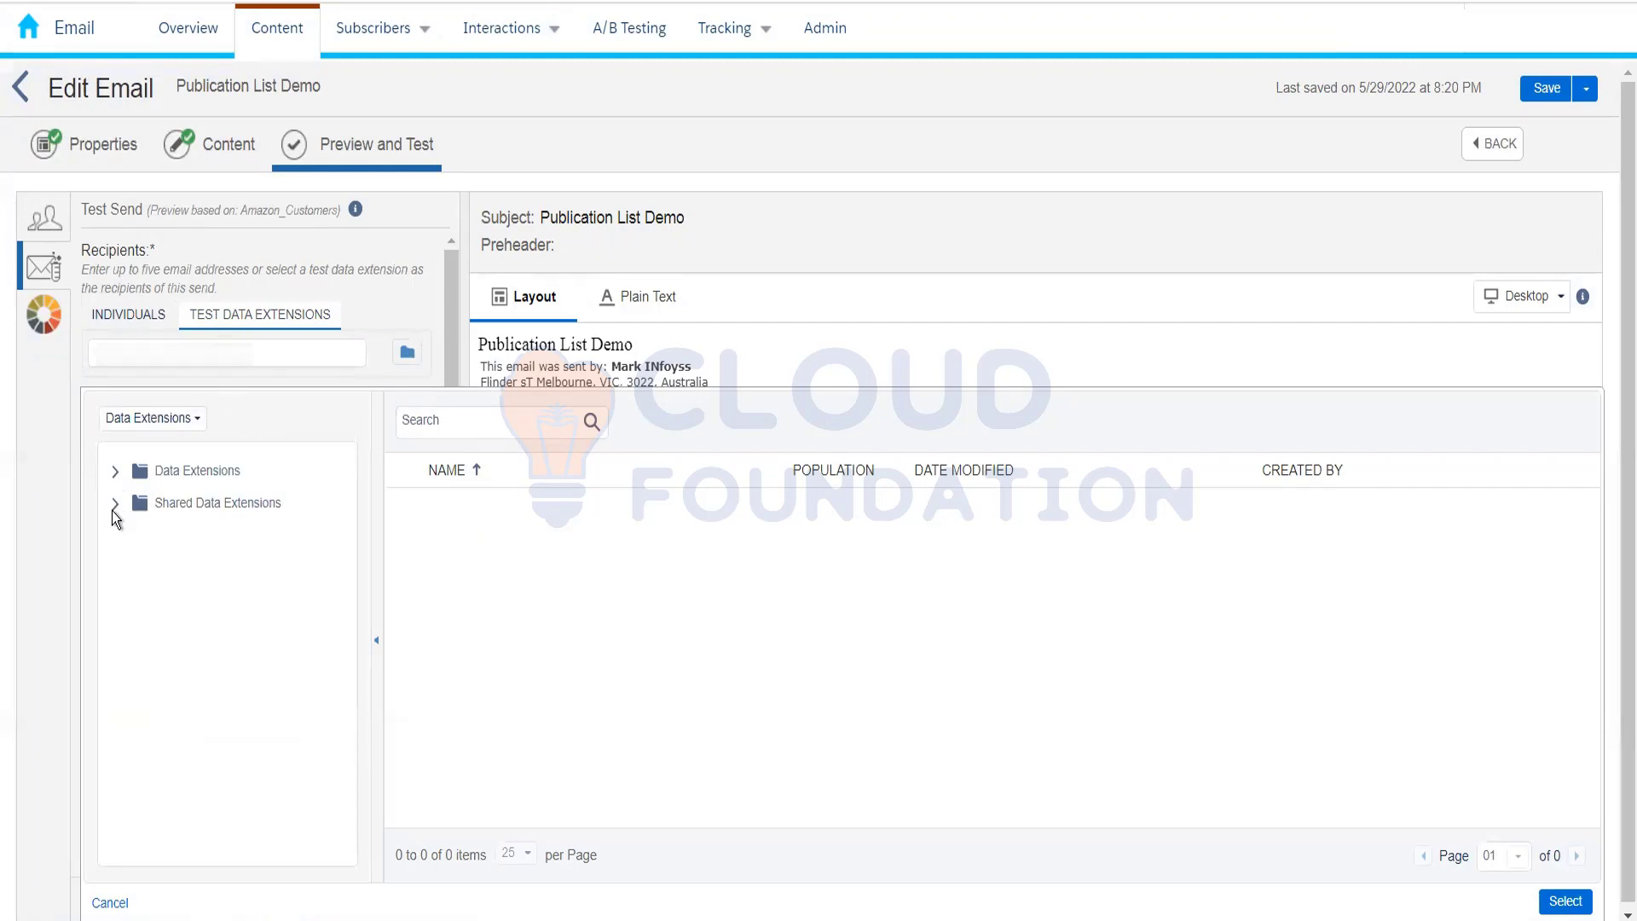
{"action": "left_click", "coordinate": [117, 474]}
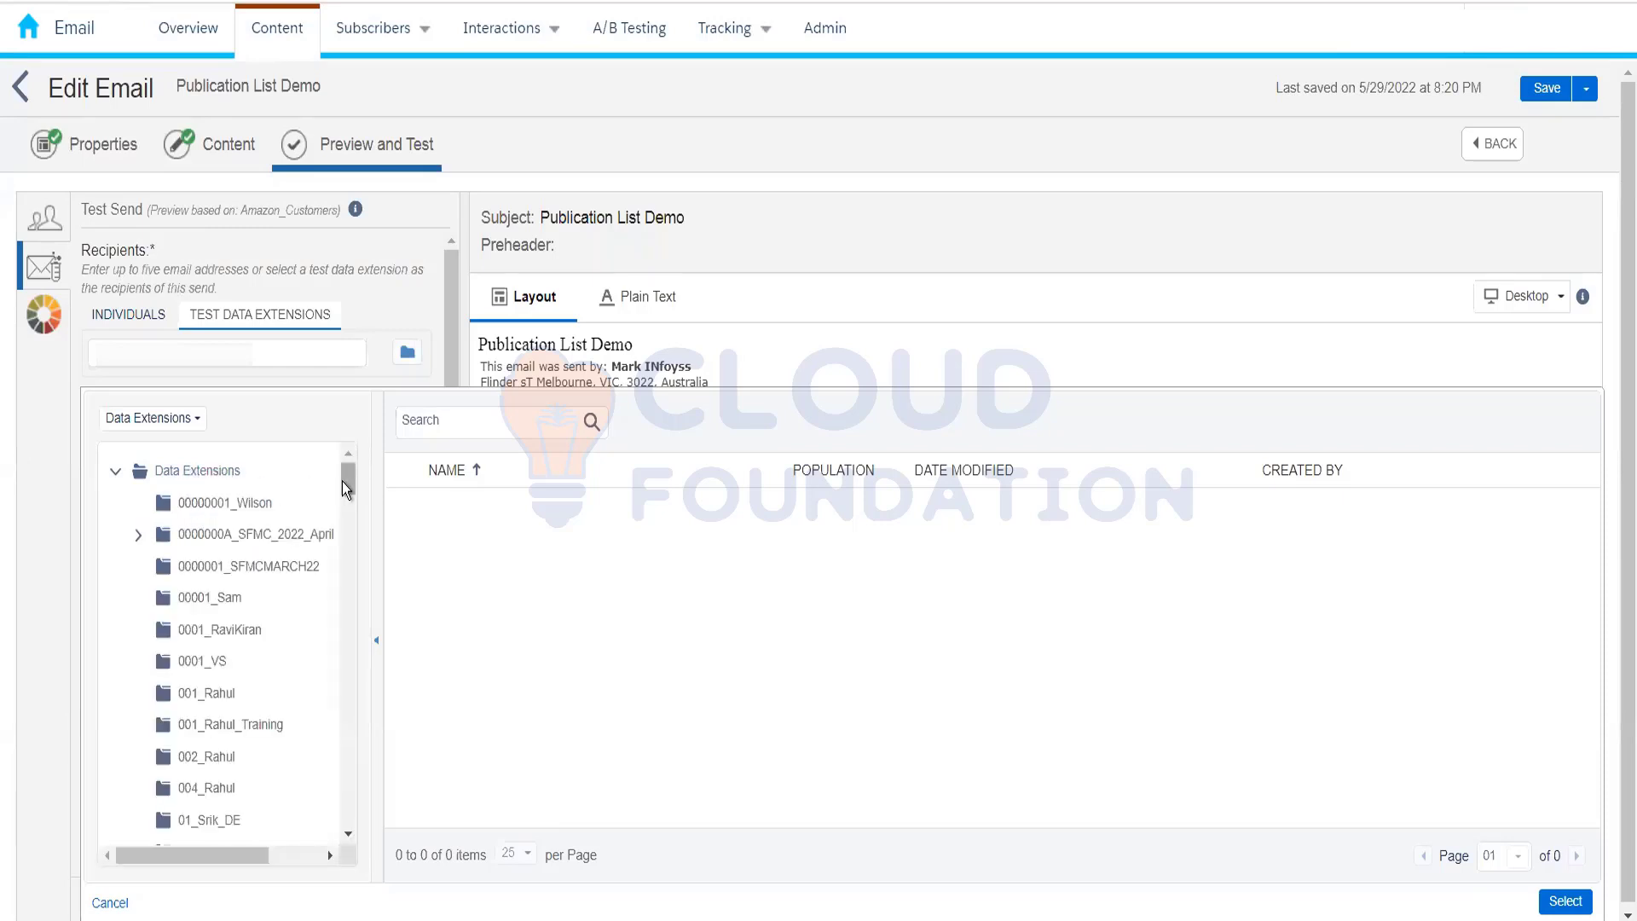
{"action": "left_click_drag", "start_coordinate": [341, 481], "coordinate": [346, 492]}
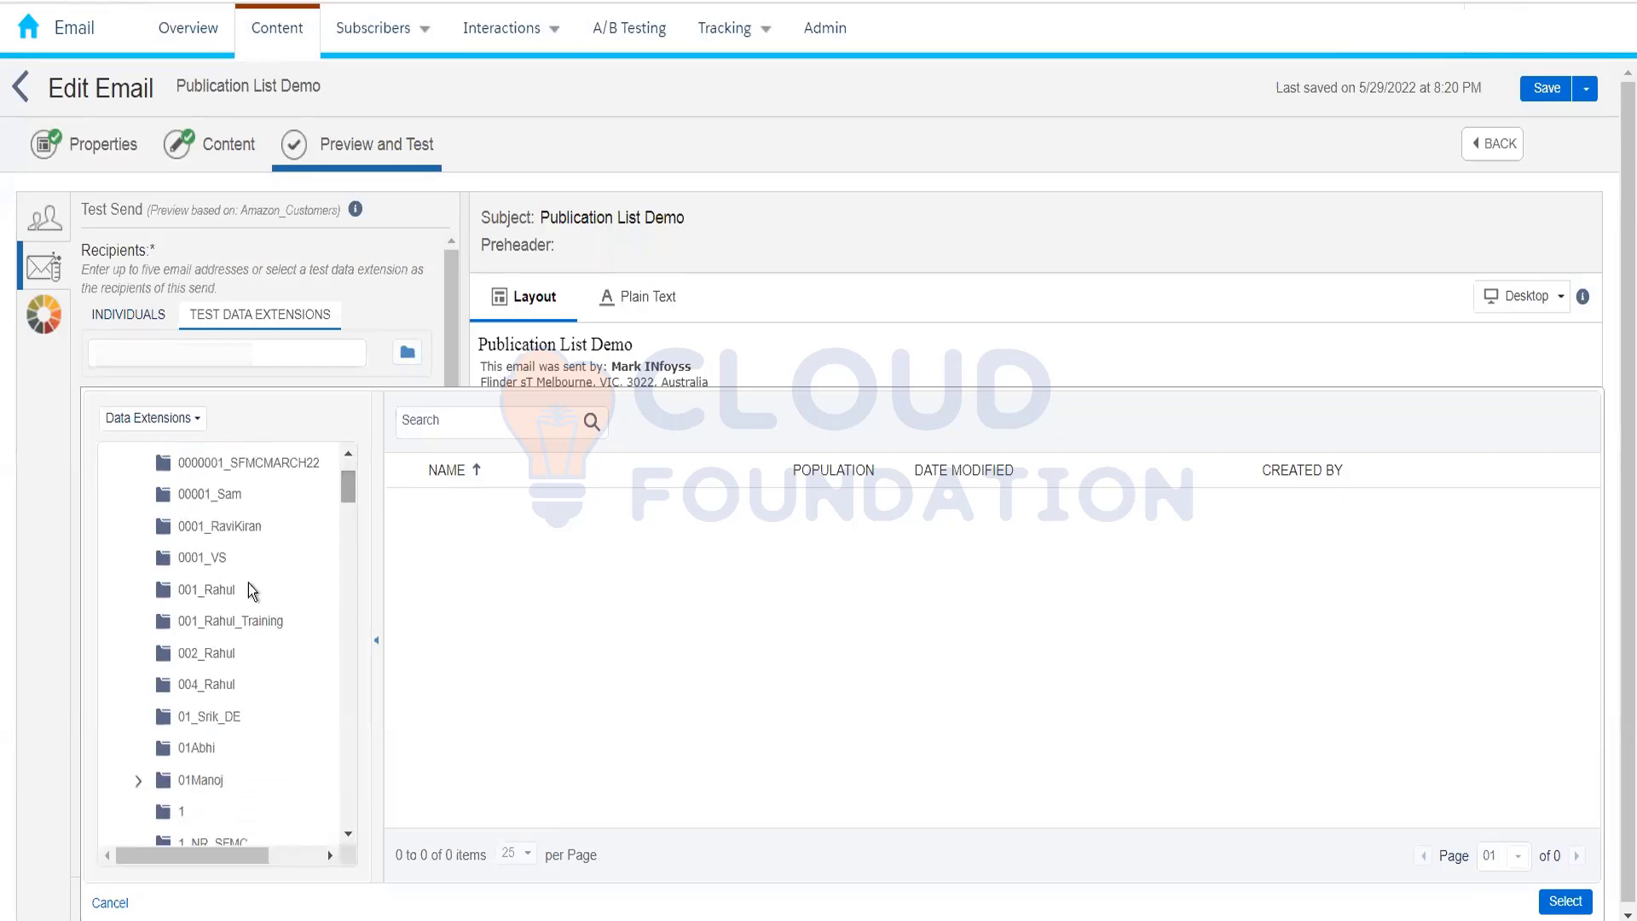
{"action": "left_click", "coordinate": [199, 687]}
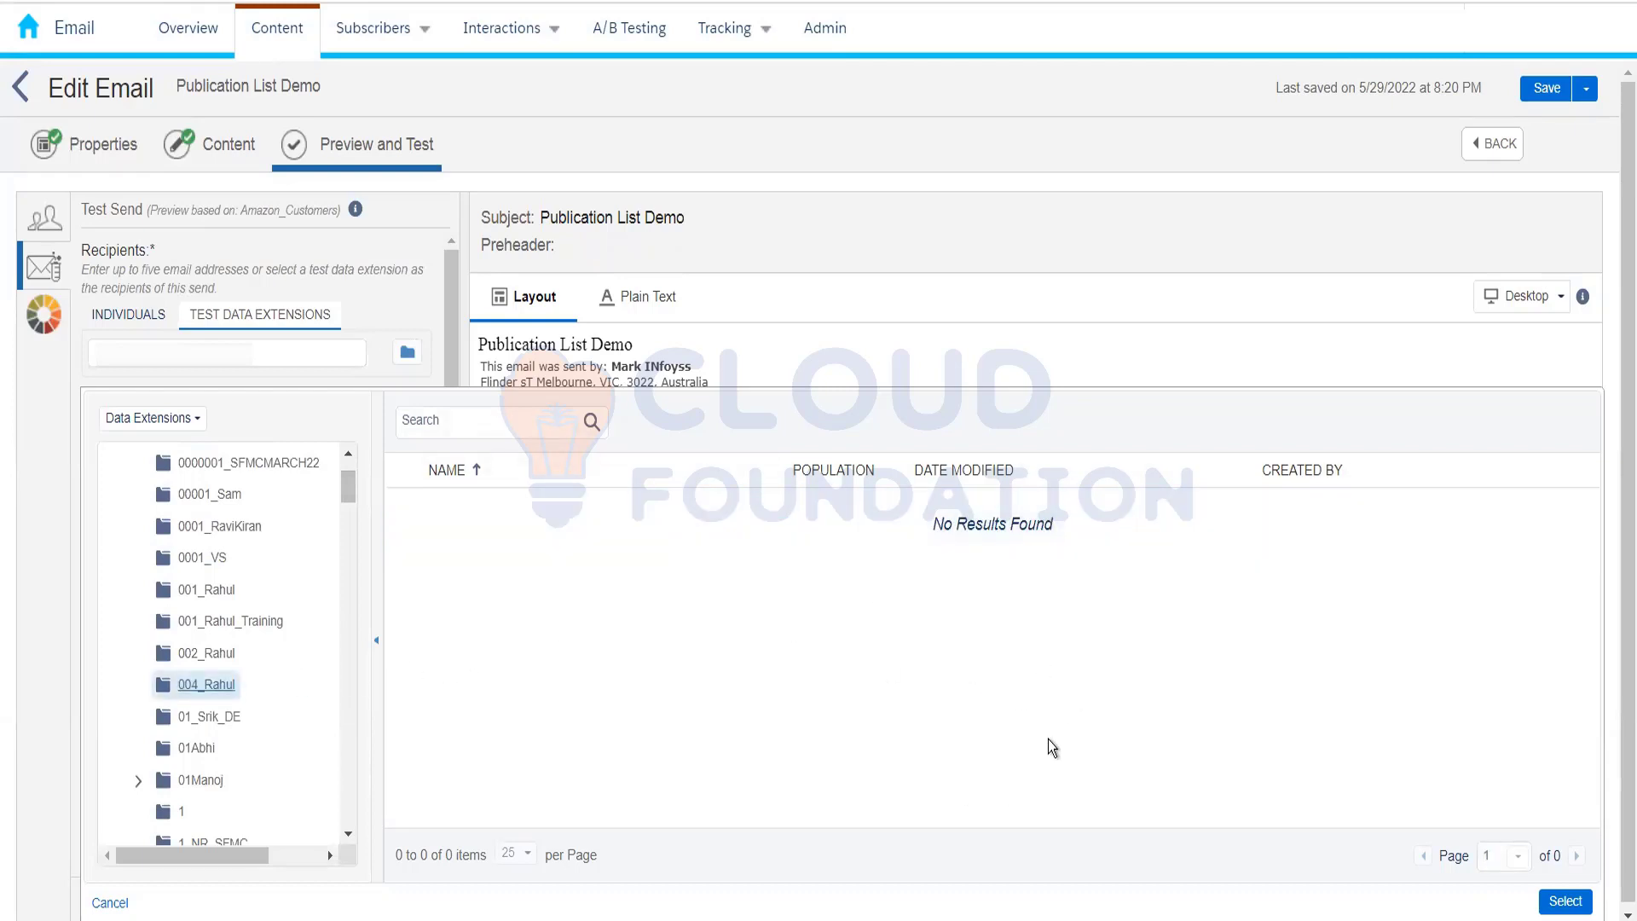
{"action": "left_click", "coordinate": [110, 902]}
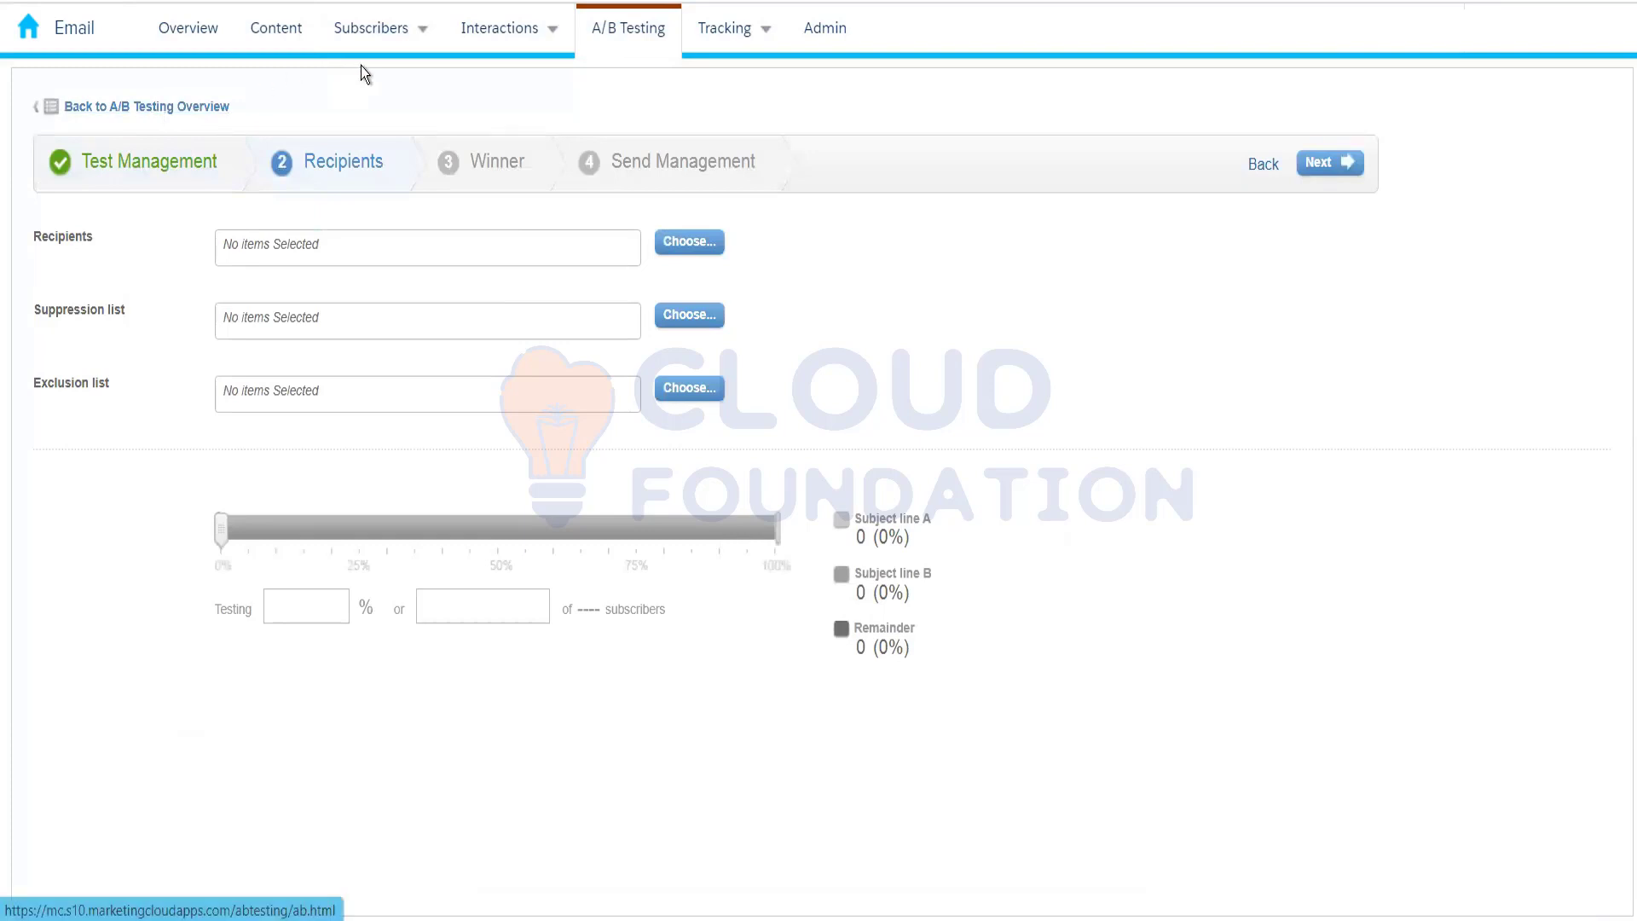
Go to the subscribers' Data Extensions and open the folder numbered 004
{"action": "mouse_move", "coordinate": [398, 23]}
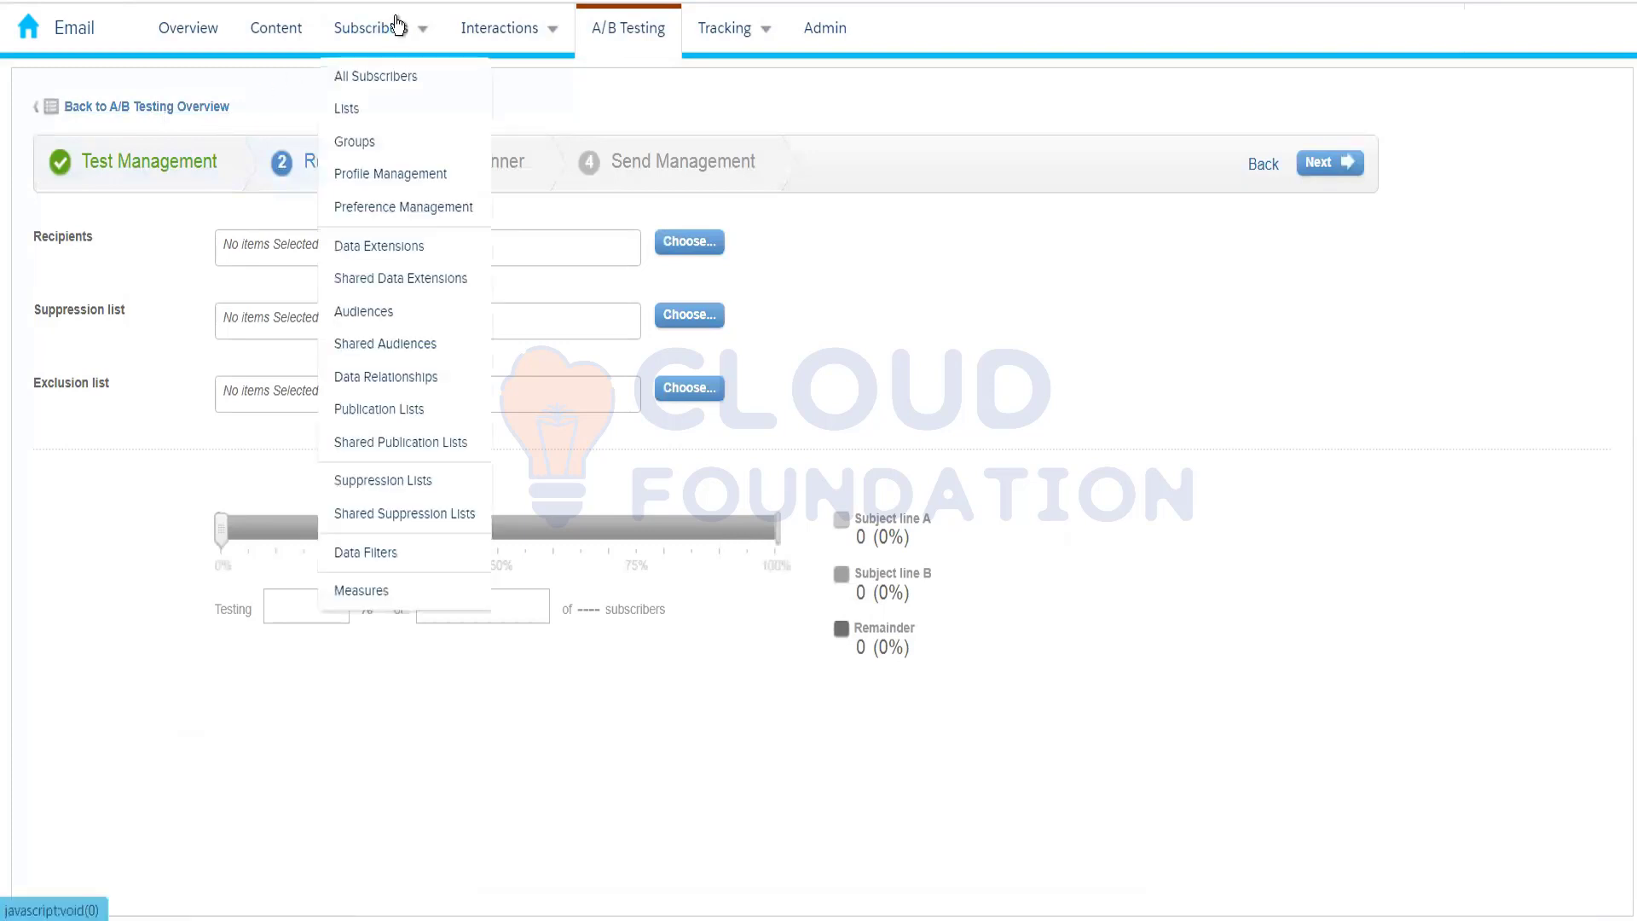
{"action": "left_click", "coordinate": [387, 255]}
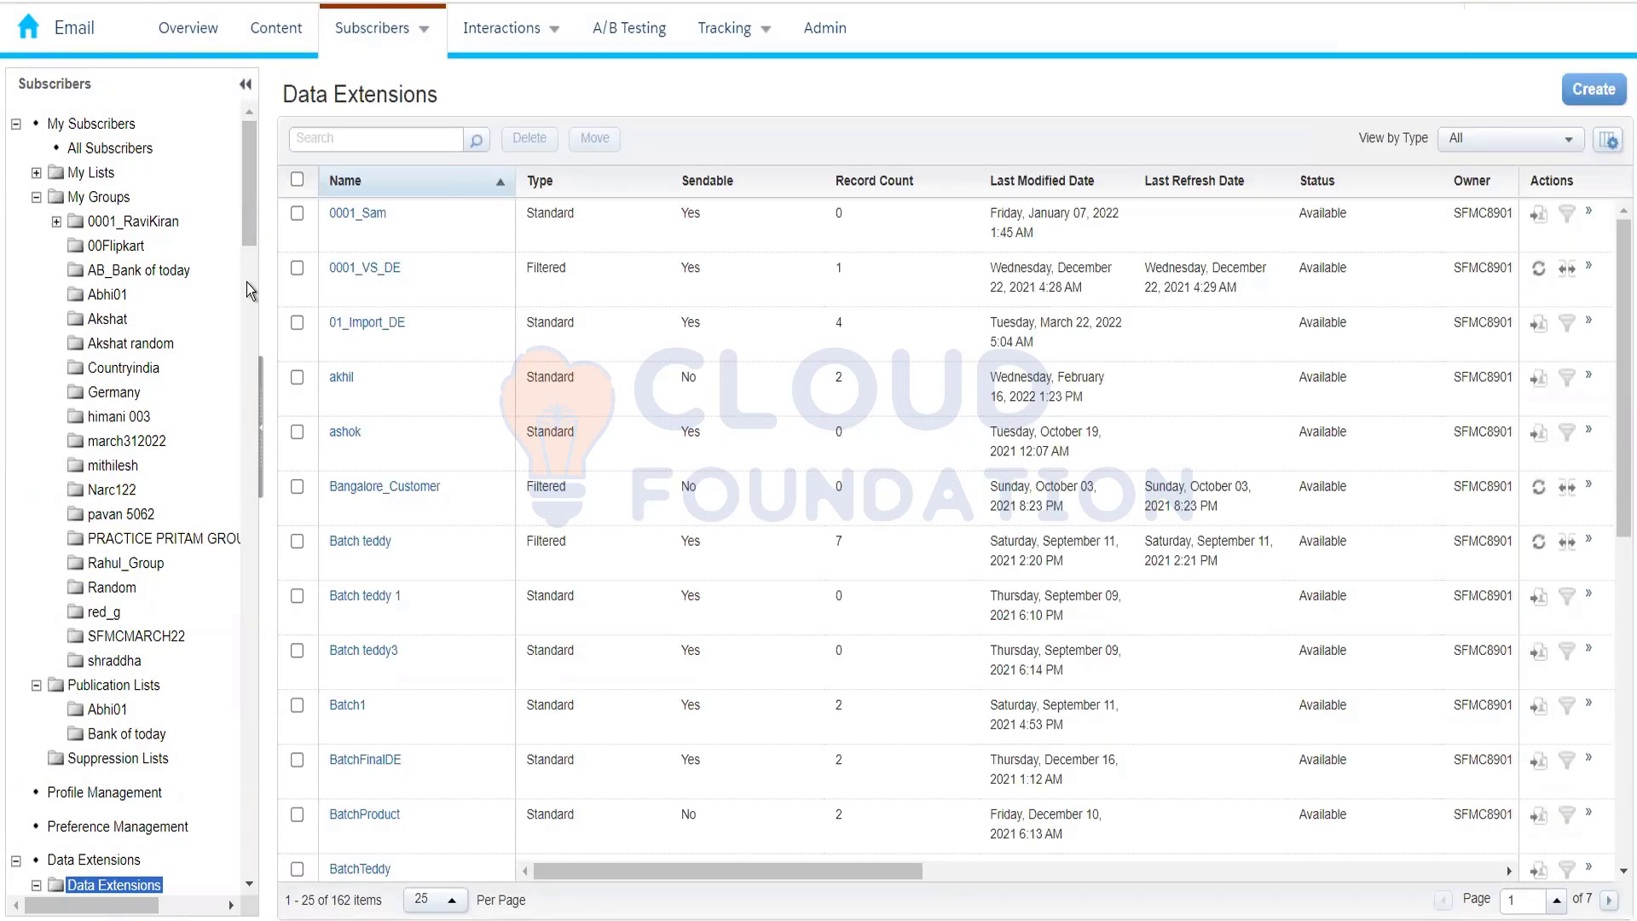
{"action": "scroll", "coordinate": [247, 256], "scroll_direction": "down", "scroll_amount": 1}
{"action": "scroll", "coordinate": [247, 270], "scroll_direction": "down", "scroll_amount": 6}
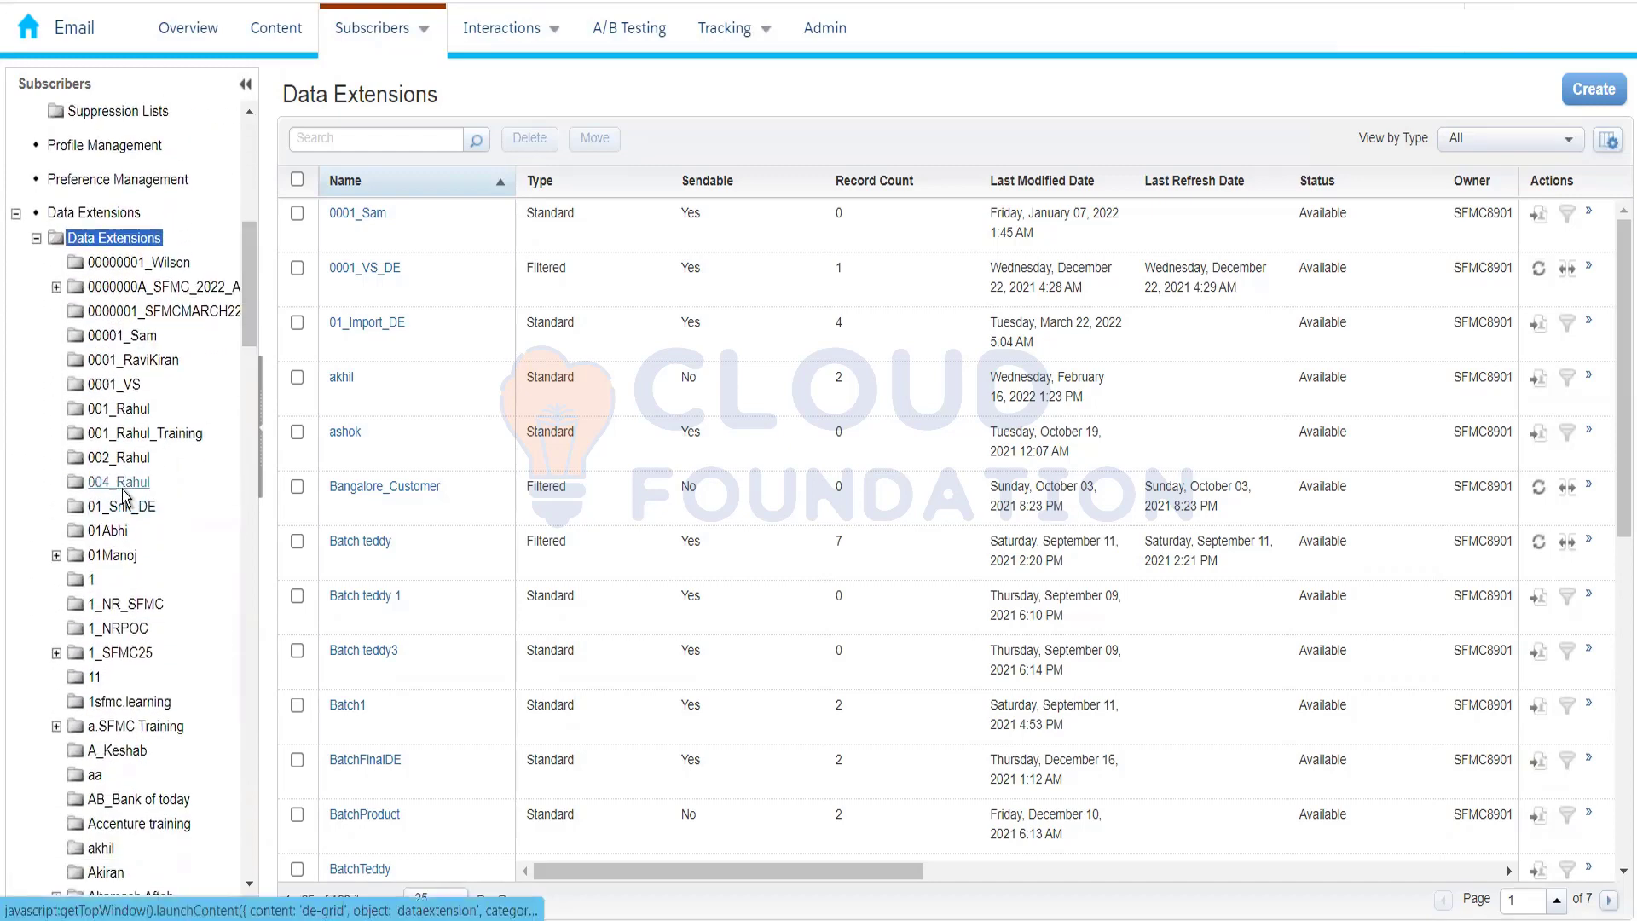
{"action": "left_click", "coordinate": [128, 482]}
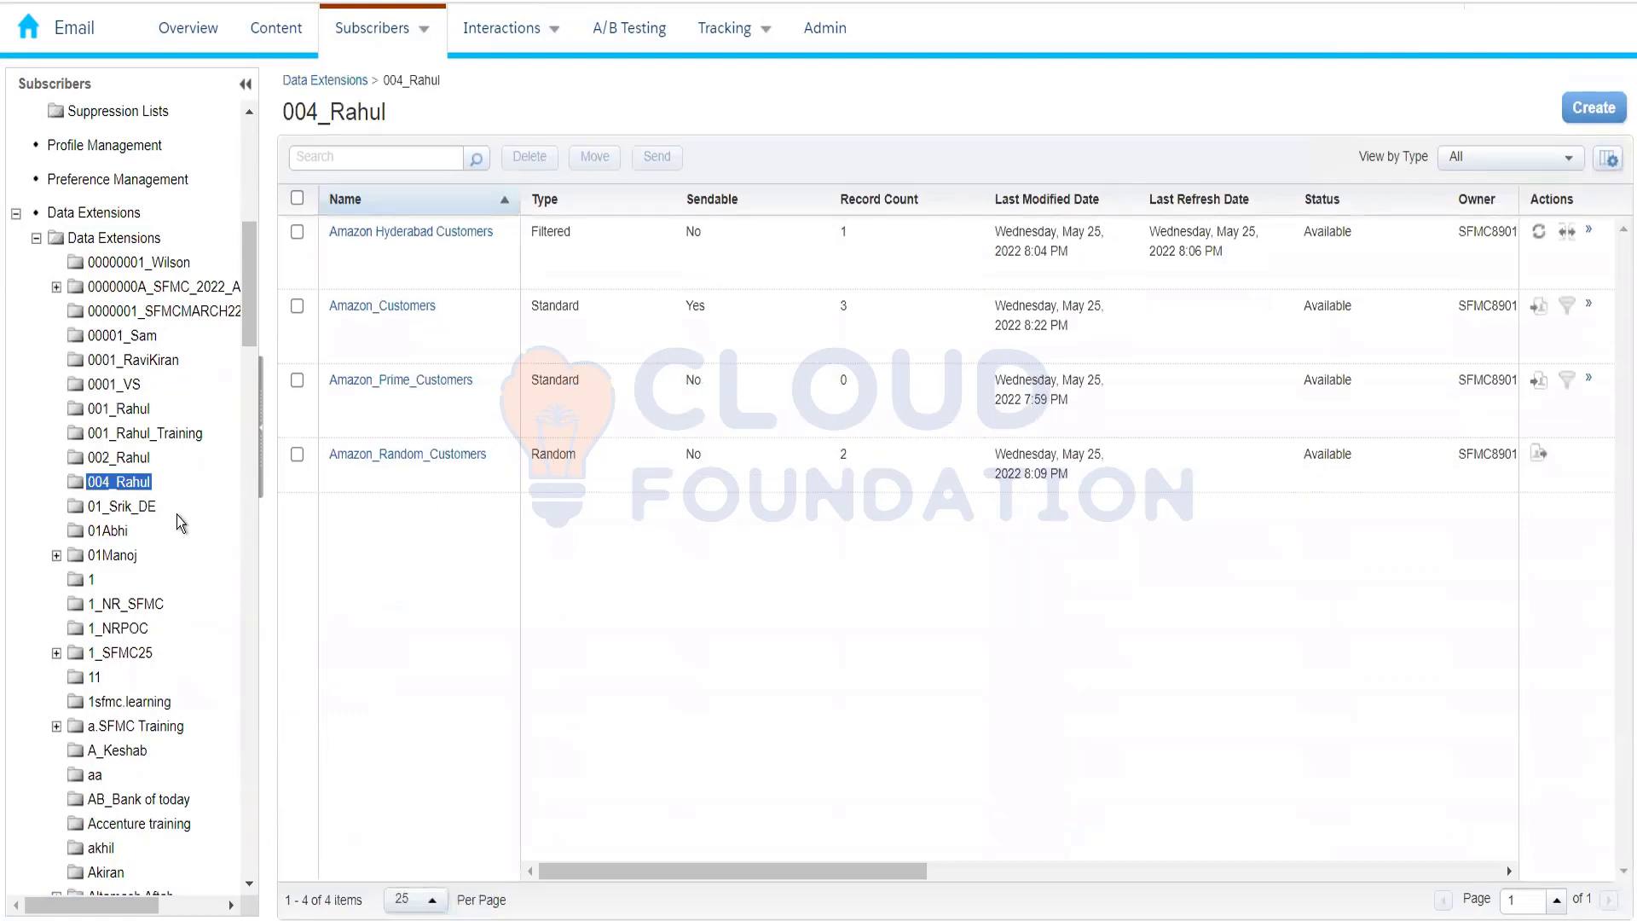
Enable Used for Testing in the Amazon_Customers data extension's behavior and save it
{"action": "left_click", "coordinate": [401, 309]}
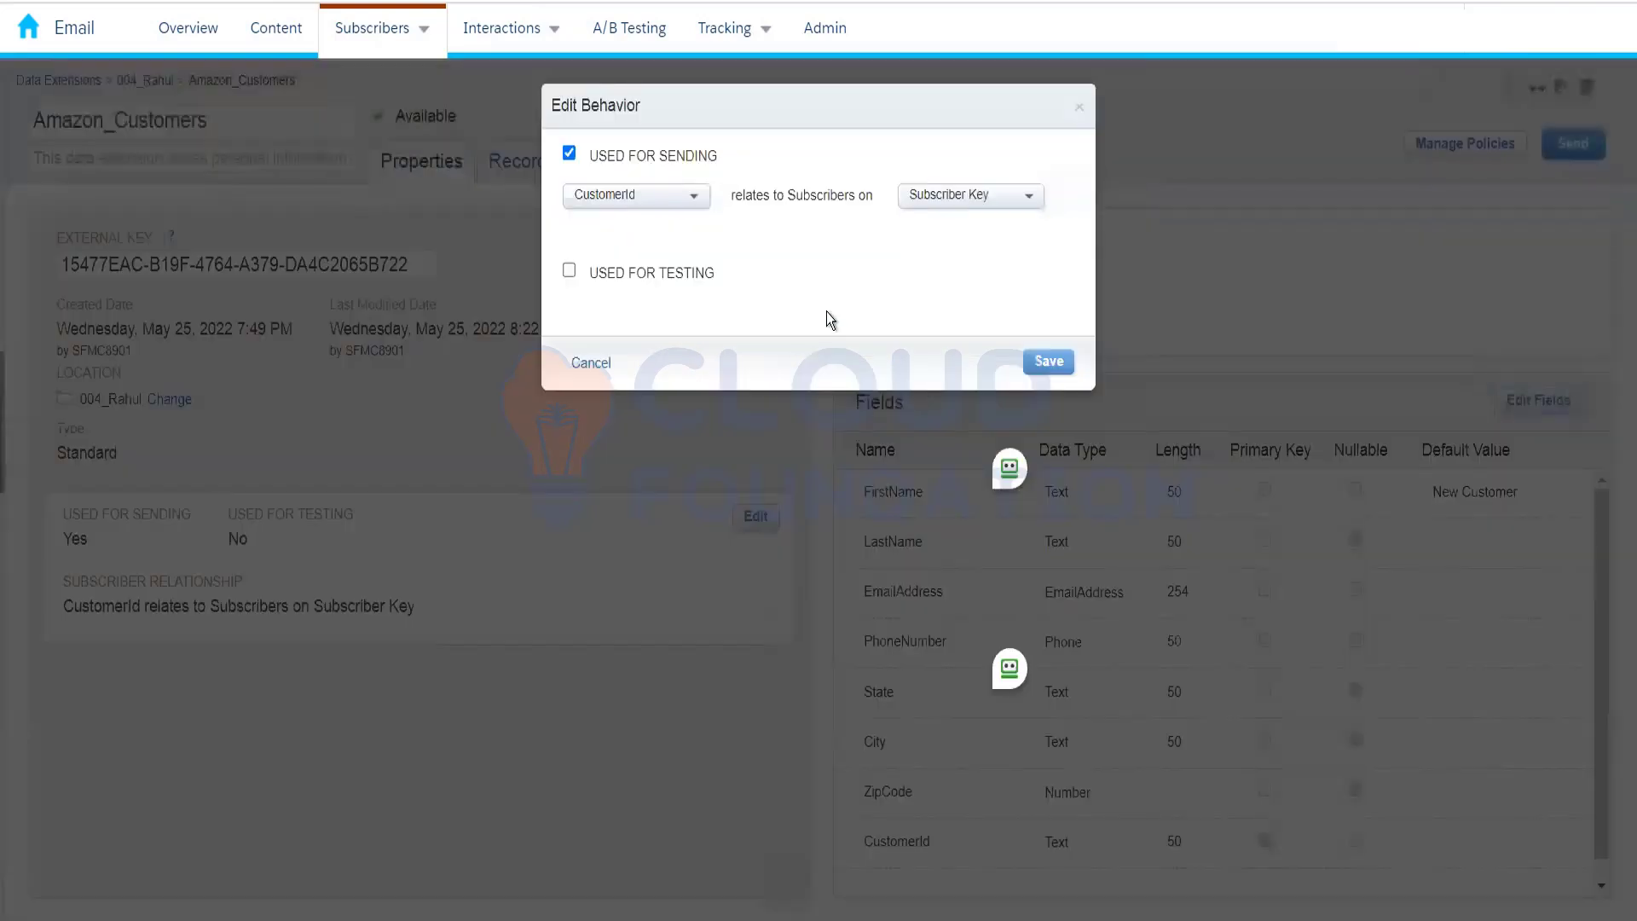
{"action": "left_click", "coordinate": [569, 272]}
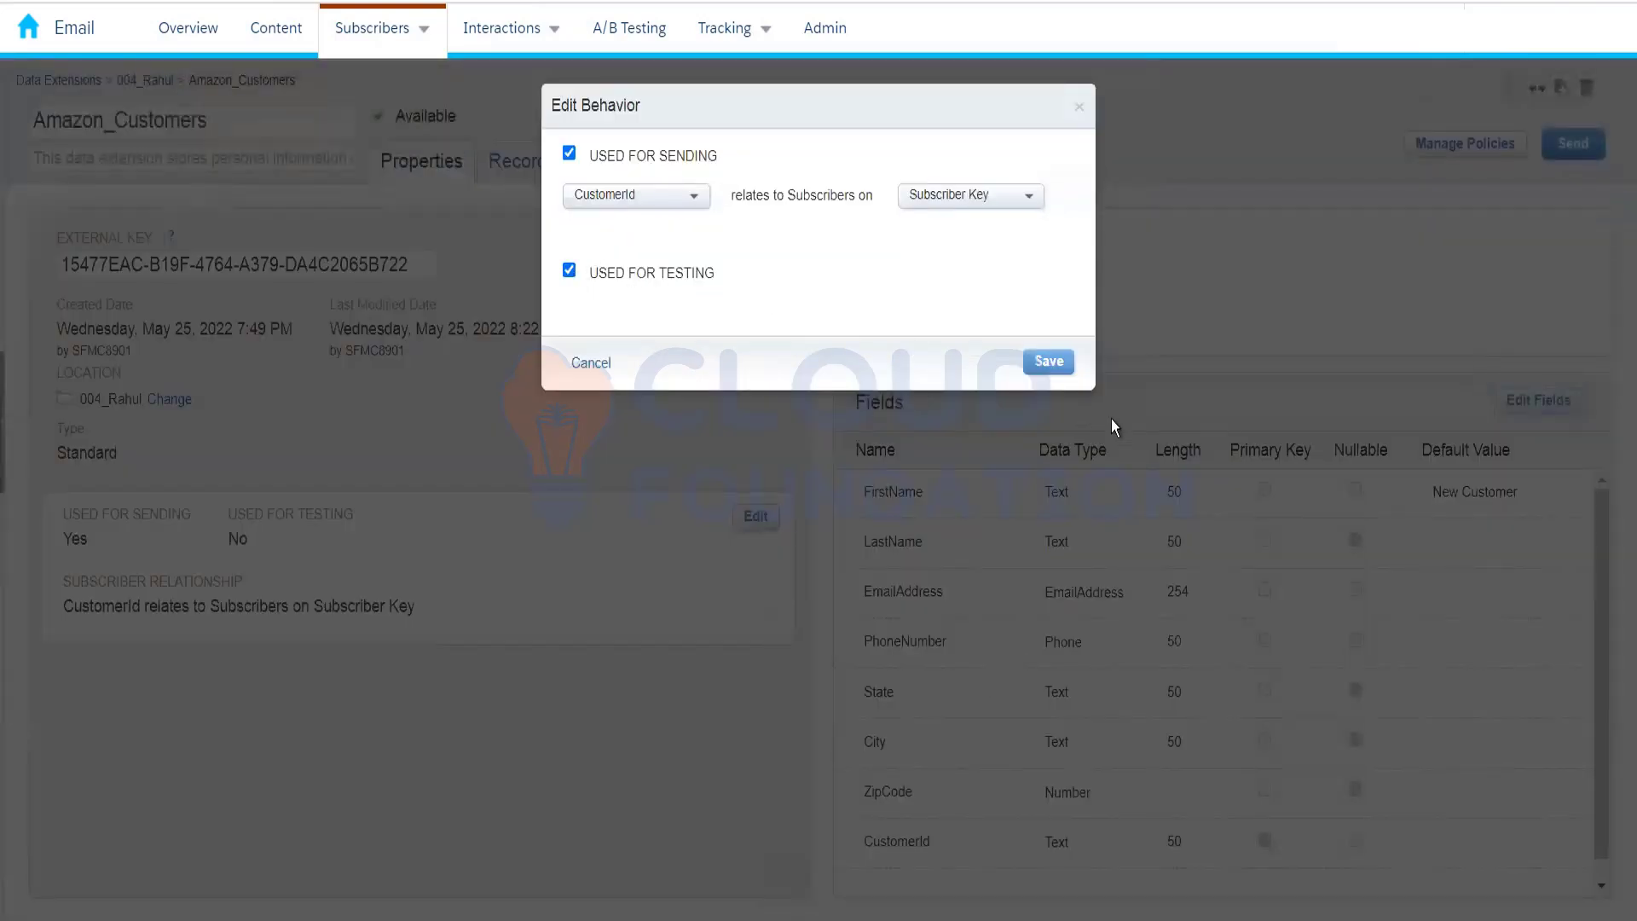
{"action": "left_click", "coordinate": [1050, 362]}
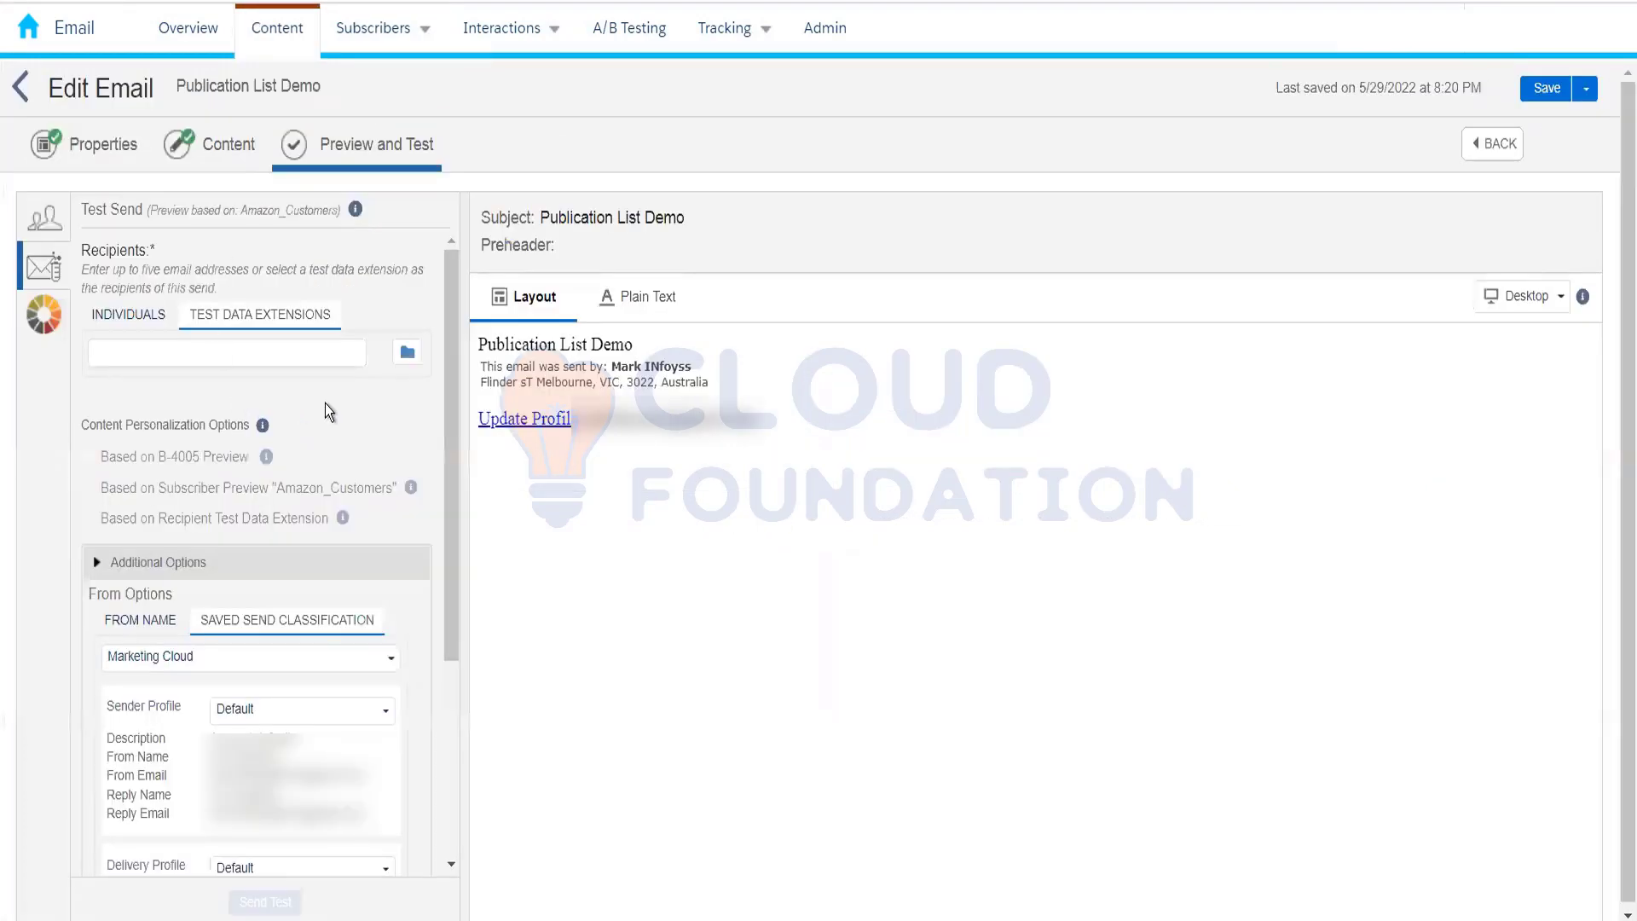
Select the Amazon_Customers data extension from the folder numbered 004 as the recipient of the test send
{"action": "left_click", "coordinate": [409, 355]}
{"action": "left_click", "coordinate": [222, 627]}
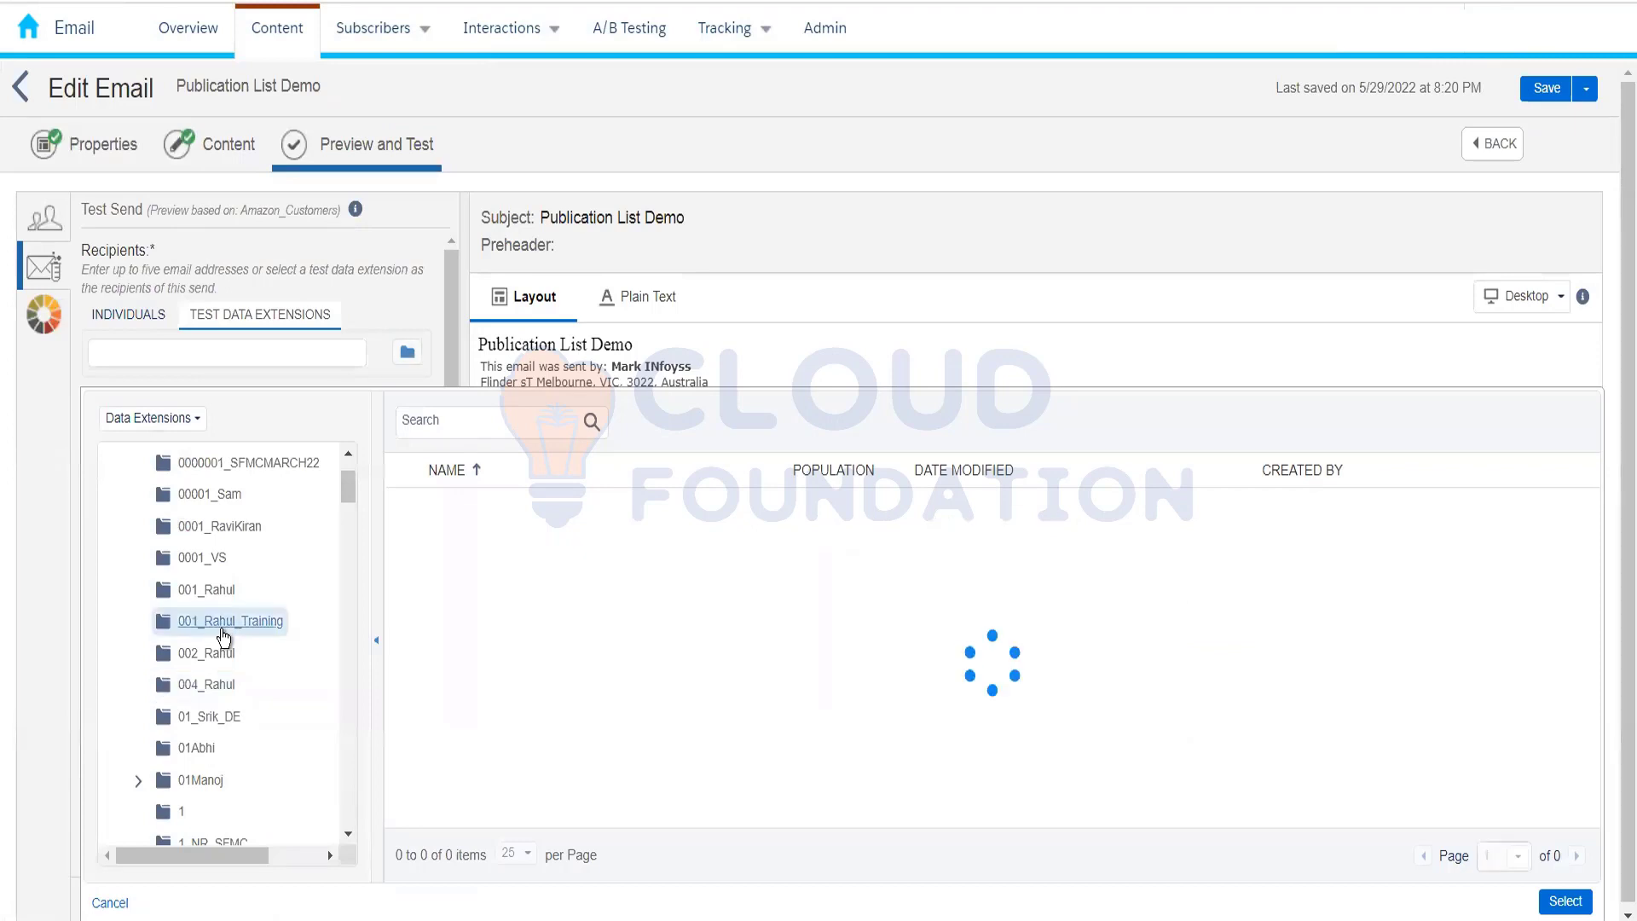
{"action": "left_click", "coordinate": [220, 687]}
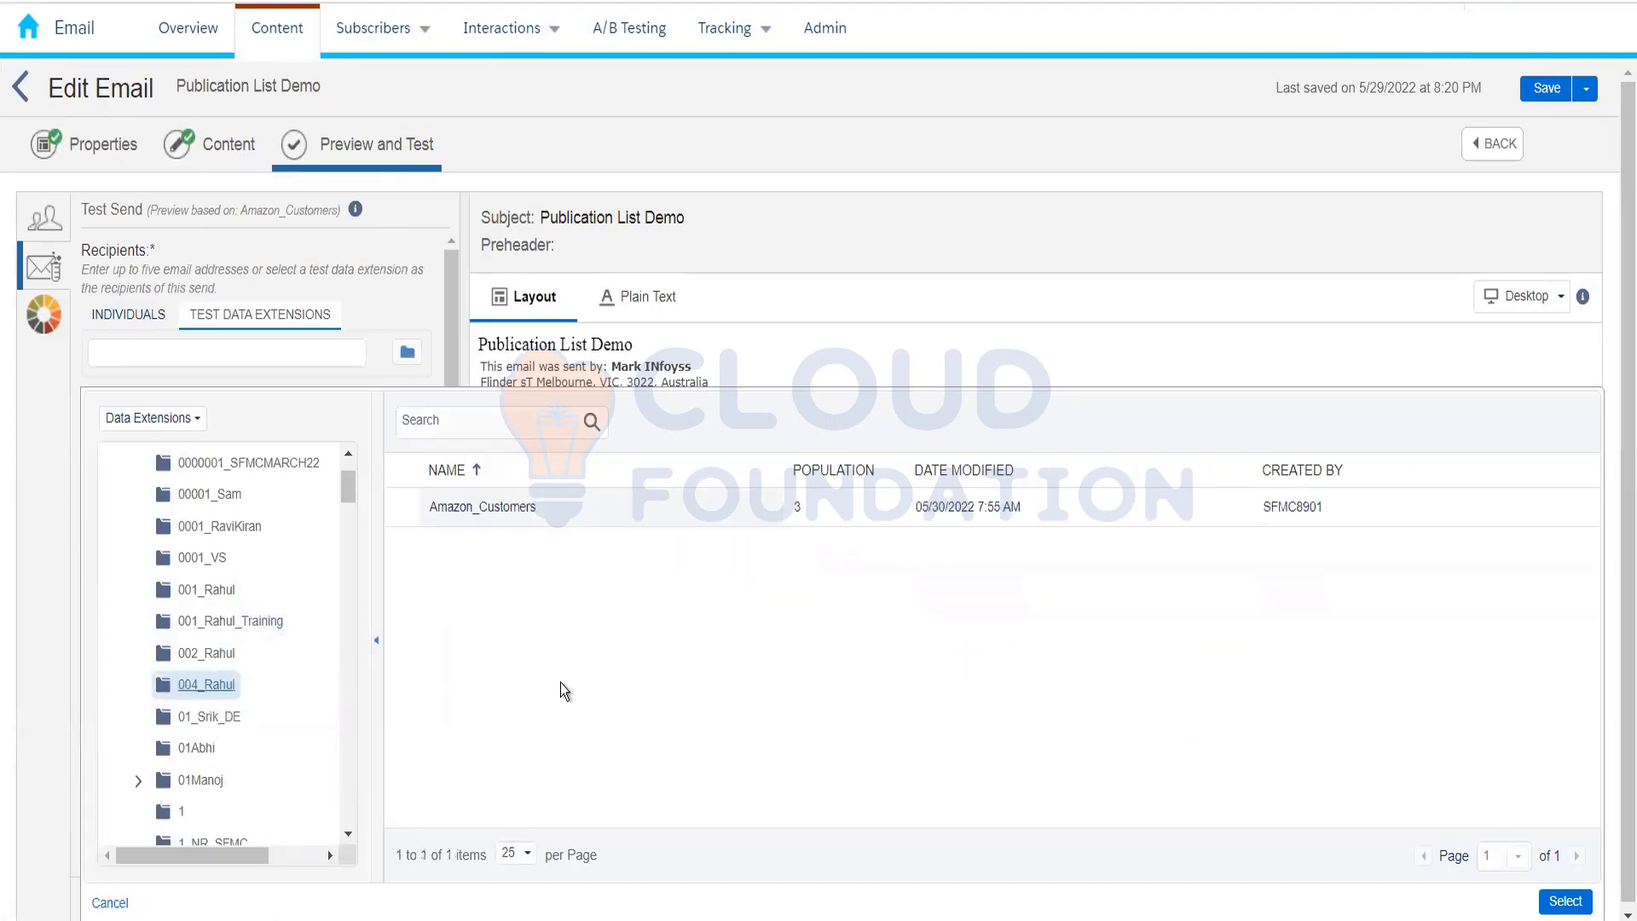
{"action": "left_click", "coordinate": [530, 515]}
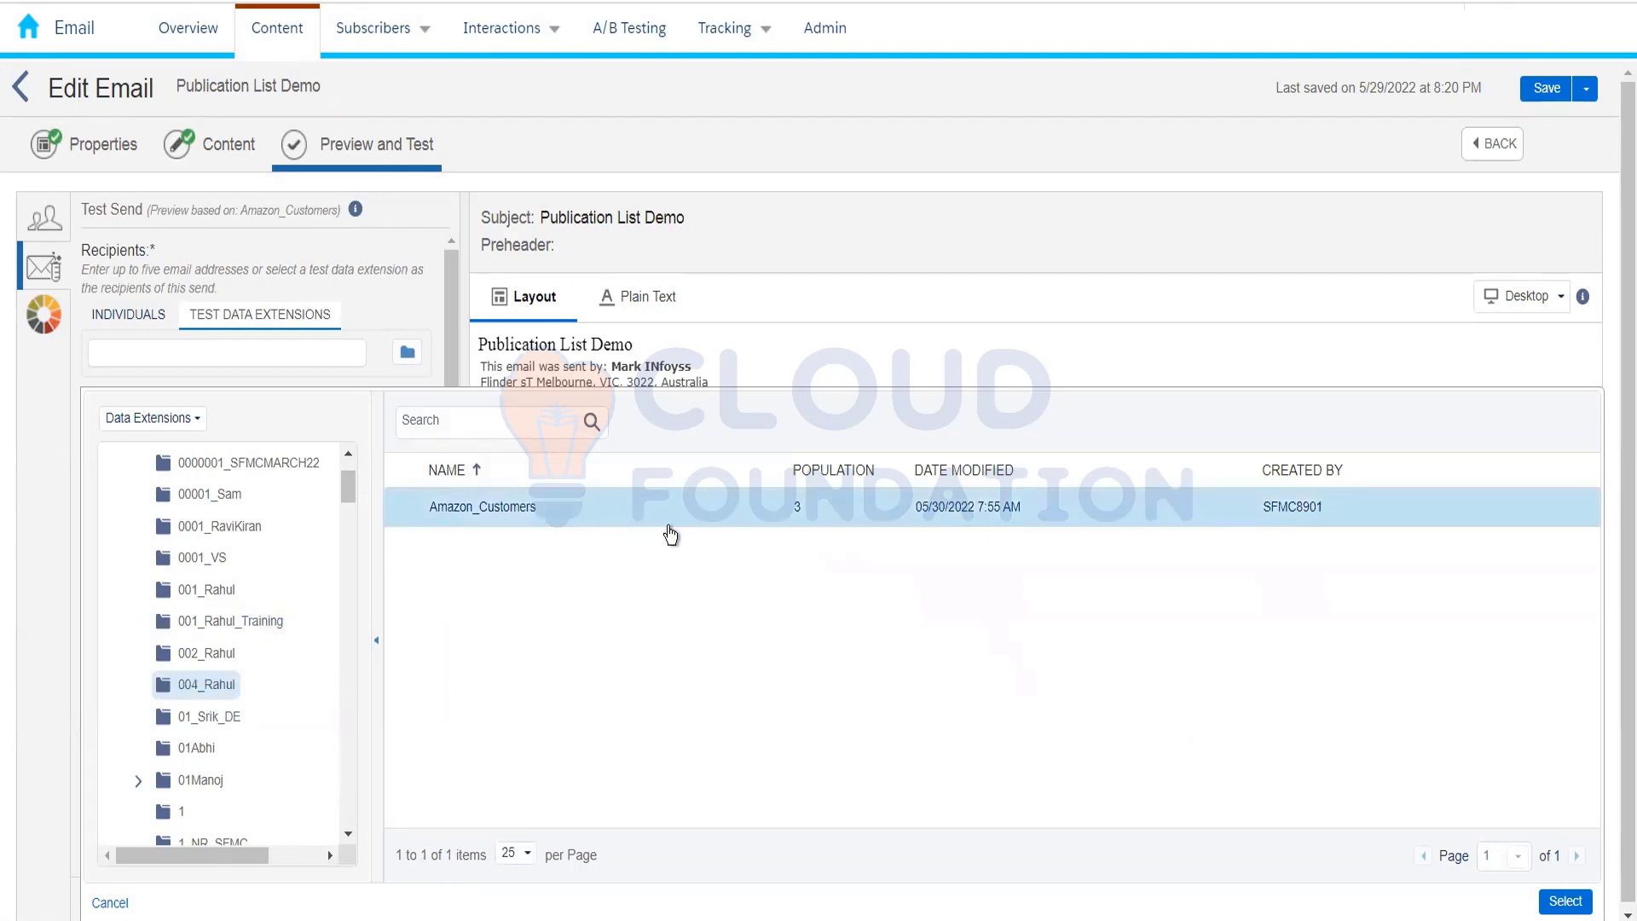
{"action": "left_click", "coordinate": [1565, 902]}
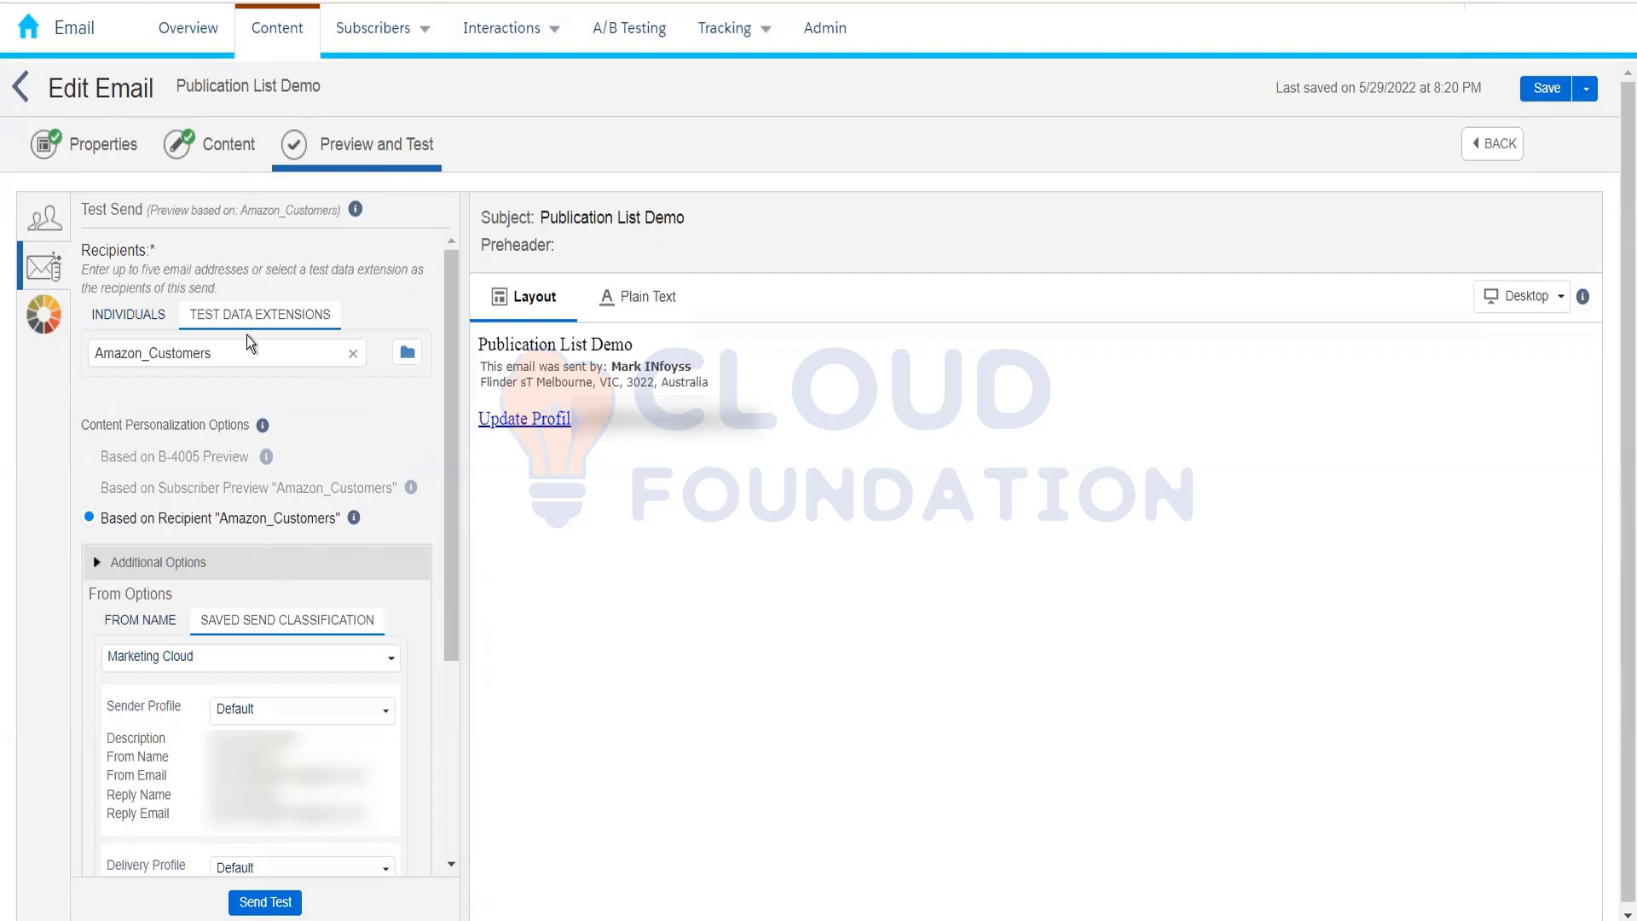
Switch the test recipients to Individuals, check the send options, and remove the individual recipient's e-mail address
{"action": "left_click", "coordinate": [115, 317]}
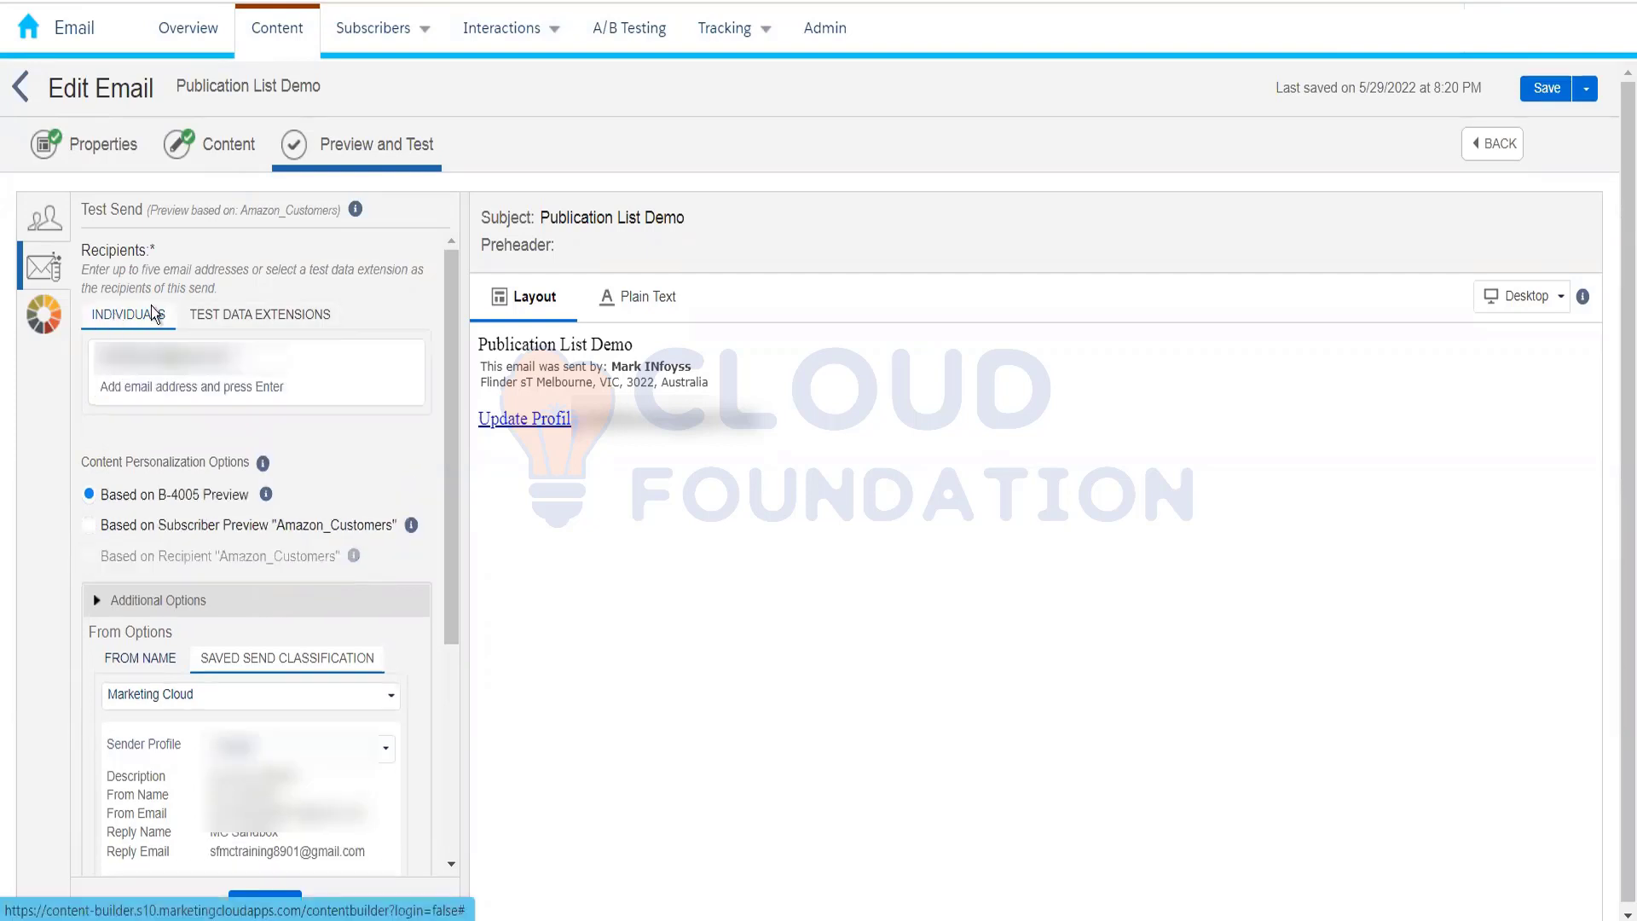
{"action": "scroll", "coordinate": [319, 815], "scroll_direction": "down", "scroll_amount": 3}
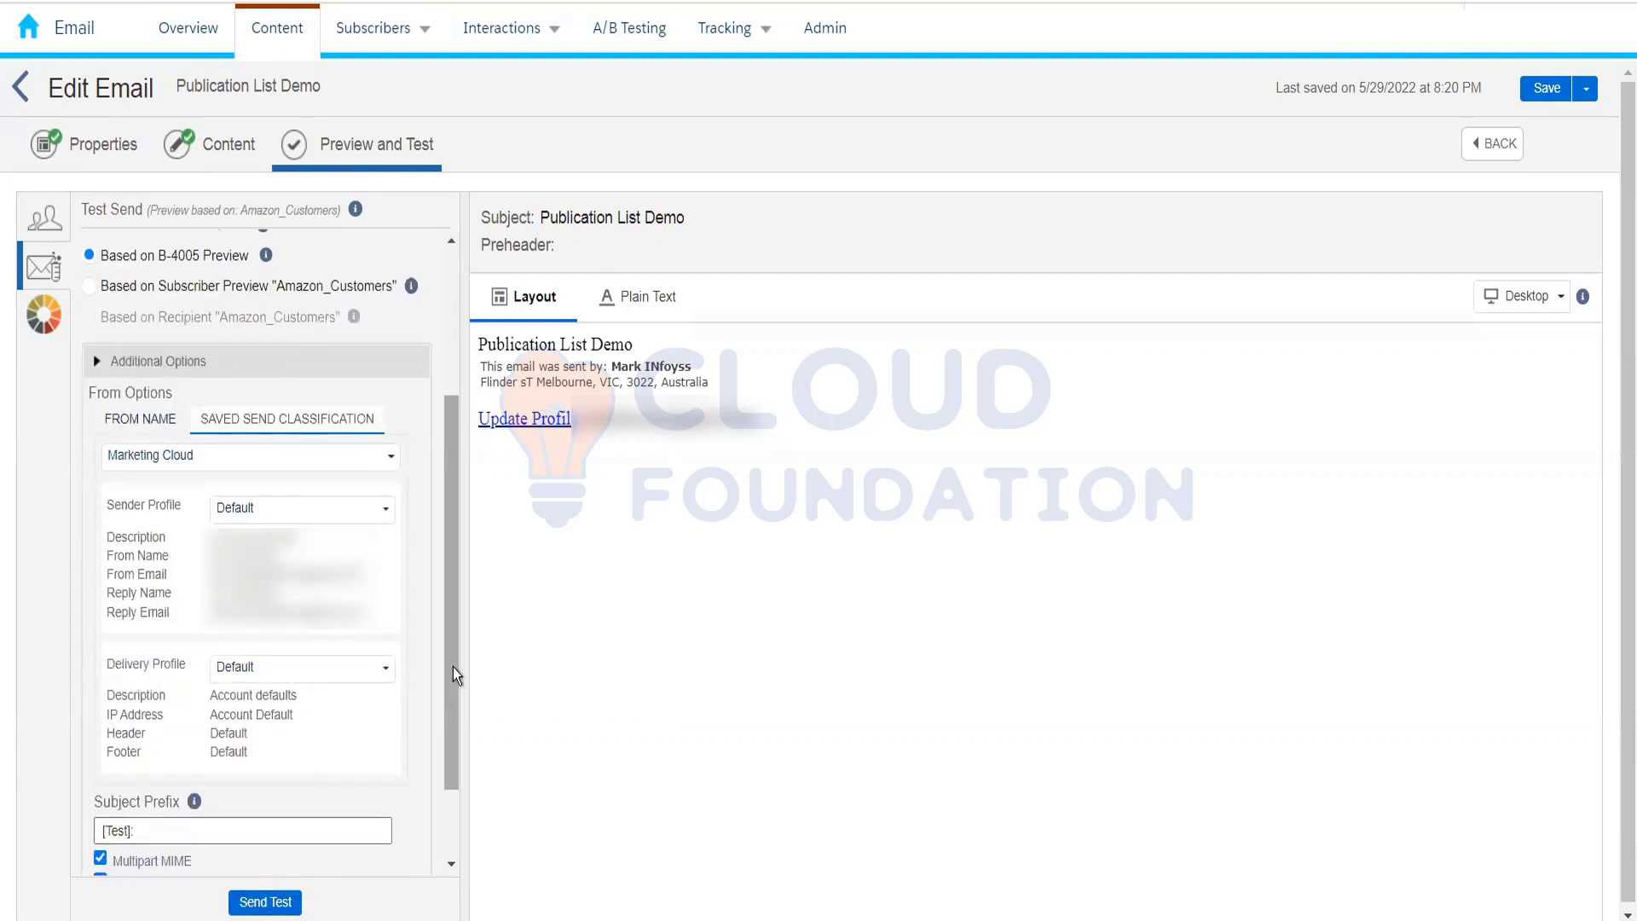
{"action": "scroll", "coordinate": [453, 596], "scroll_direction": "up", "scroll_amount": 3}
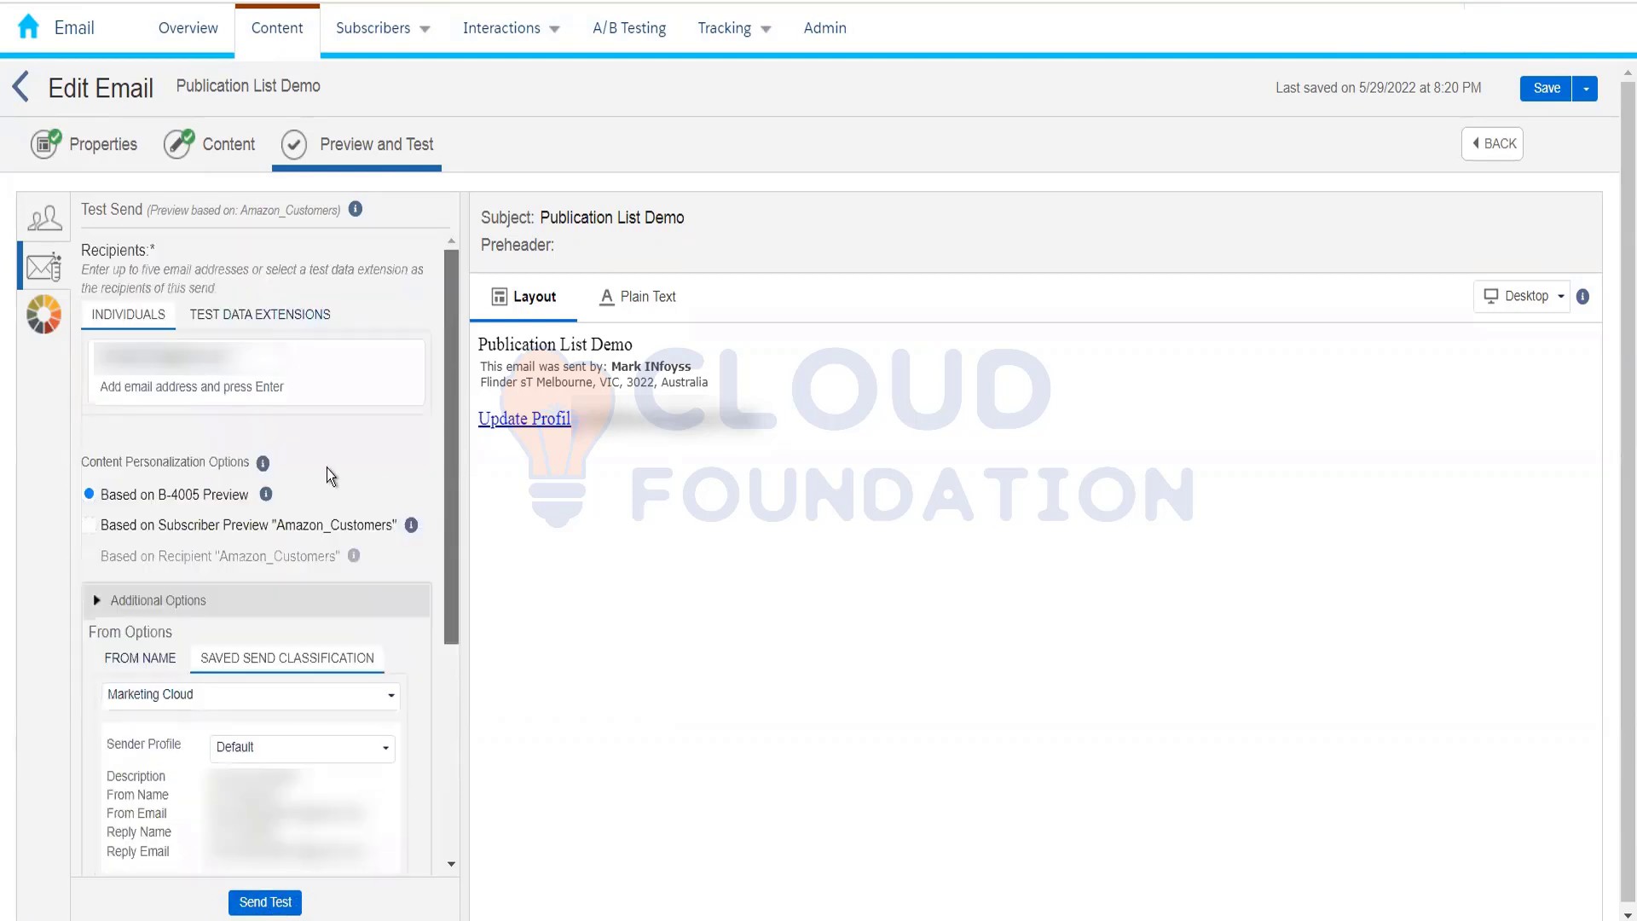
{"action": "left_click", "coordinate": [229, 357]}
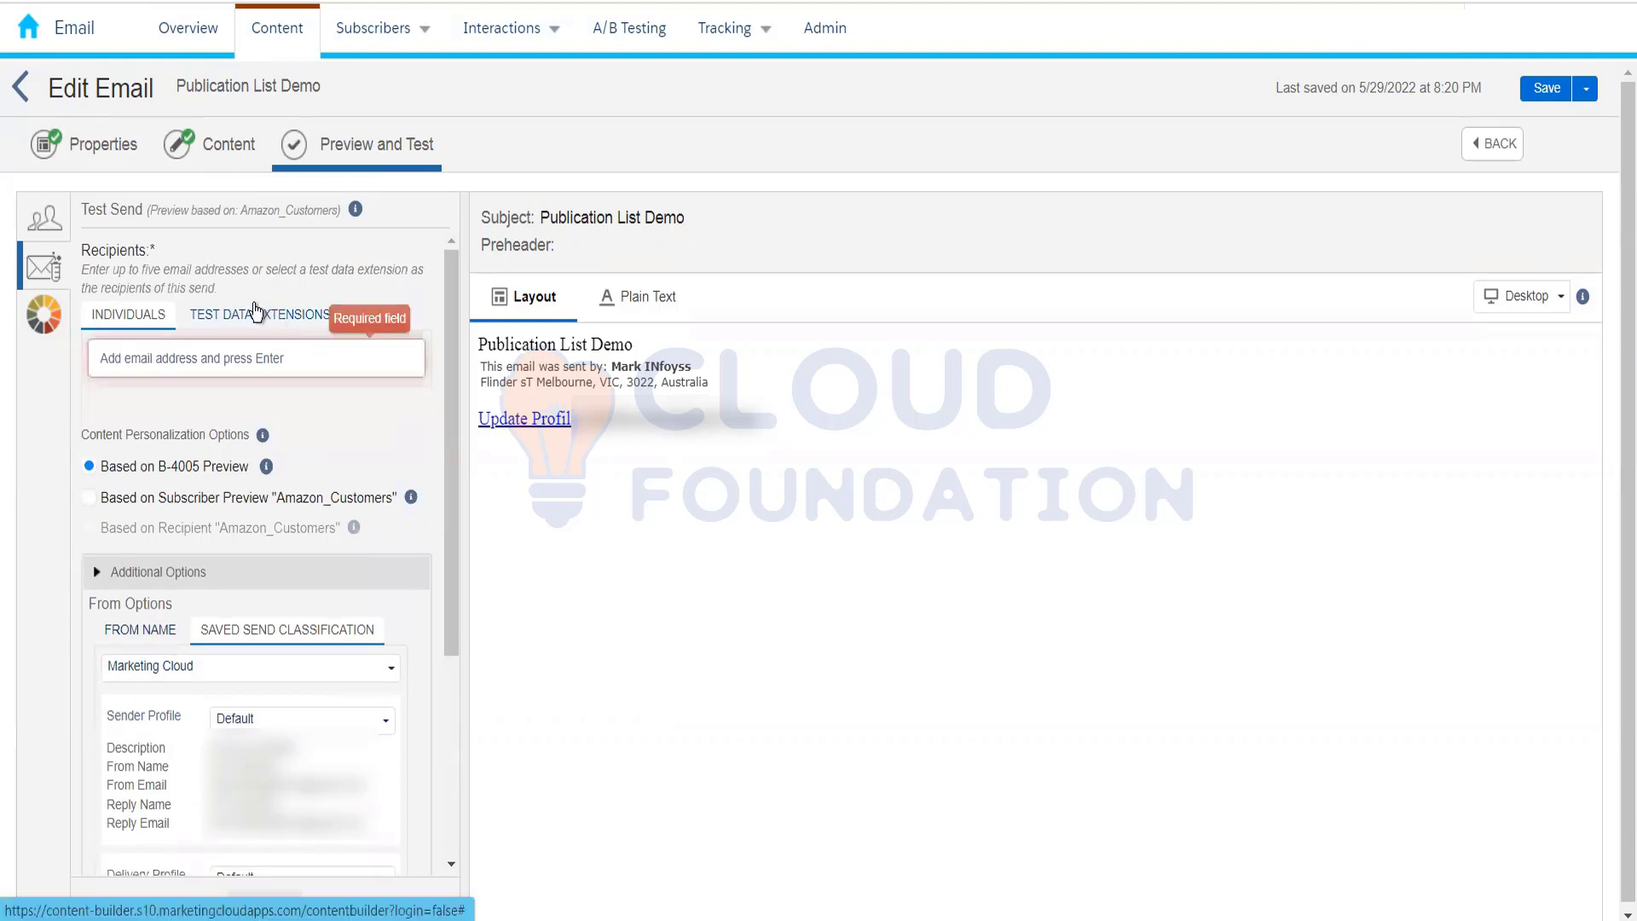
Show the recipient details in the test send summary for the Amazon_Customers test data extension, and cancel the send
{"action": "left_click", "coordinate": [257, 313]}
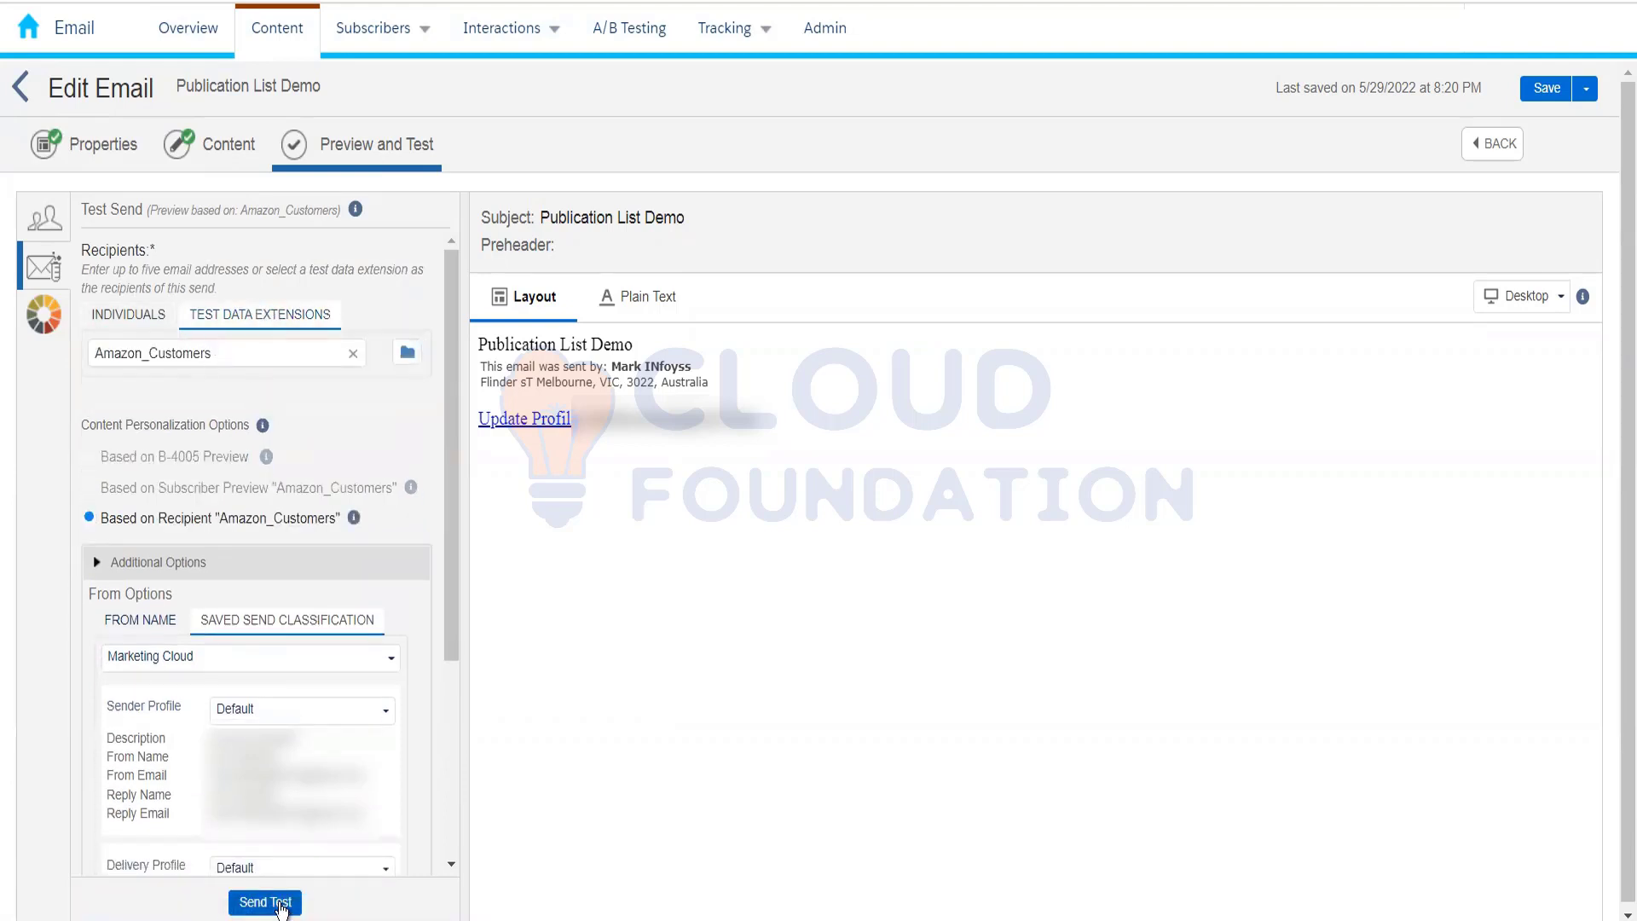
{"action": "left_click", "coordinate": [281, 905]}
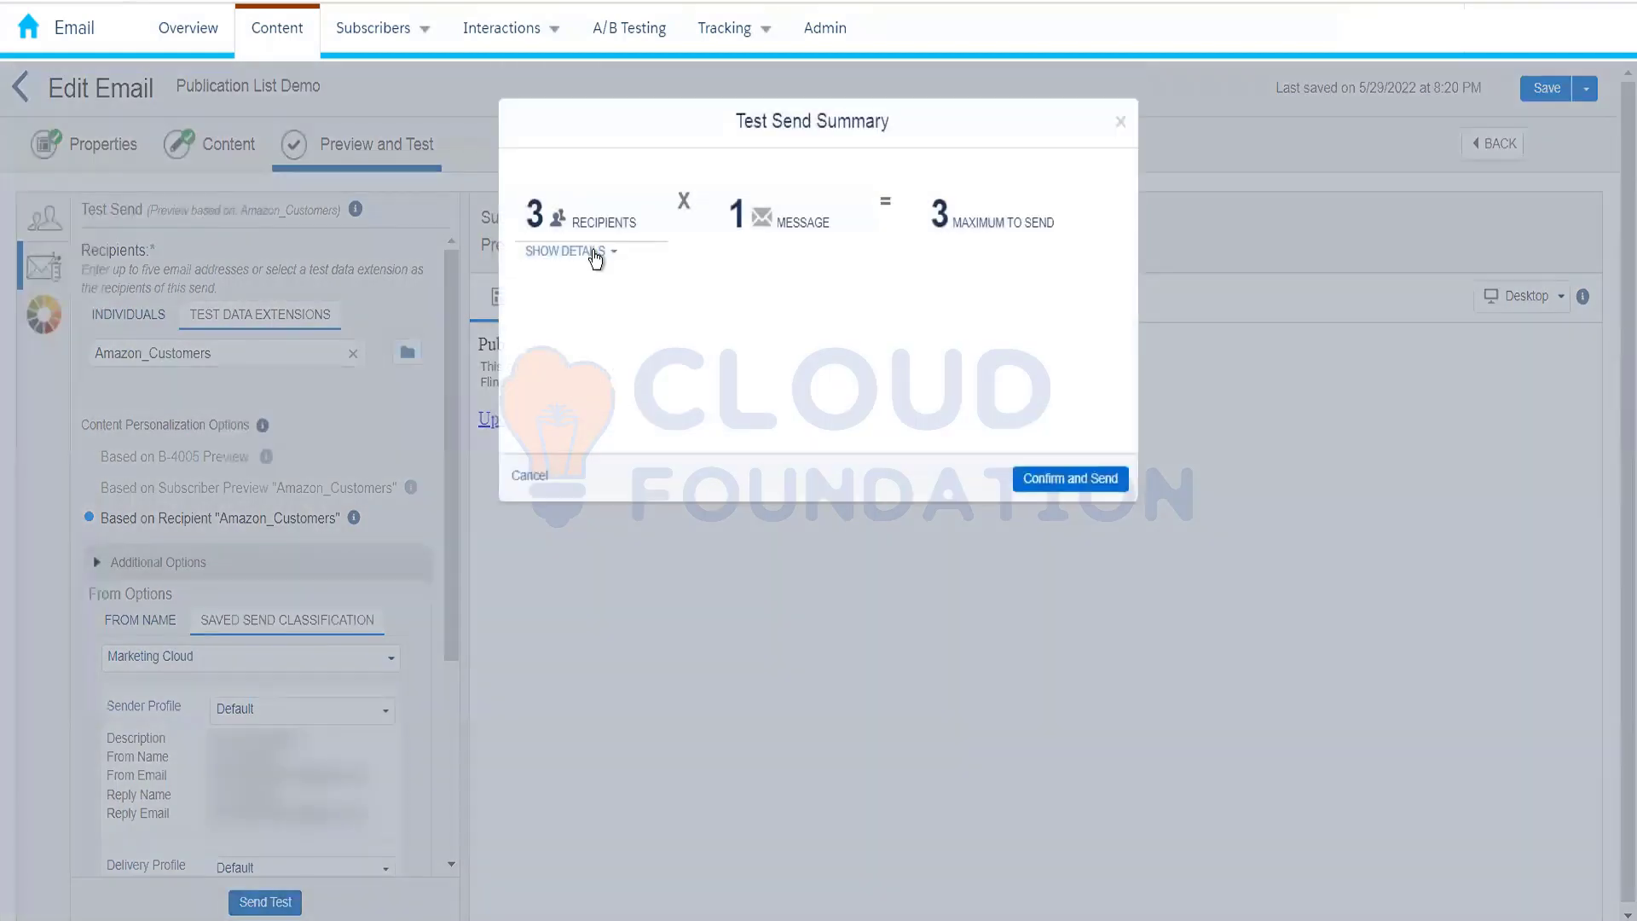
{"action": "left_click", "coordinate": [596, 252]}
{"action": "left_click", "coordinate": [529, 476]}
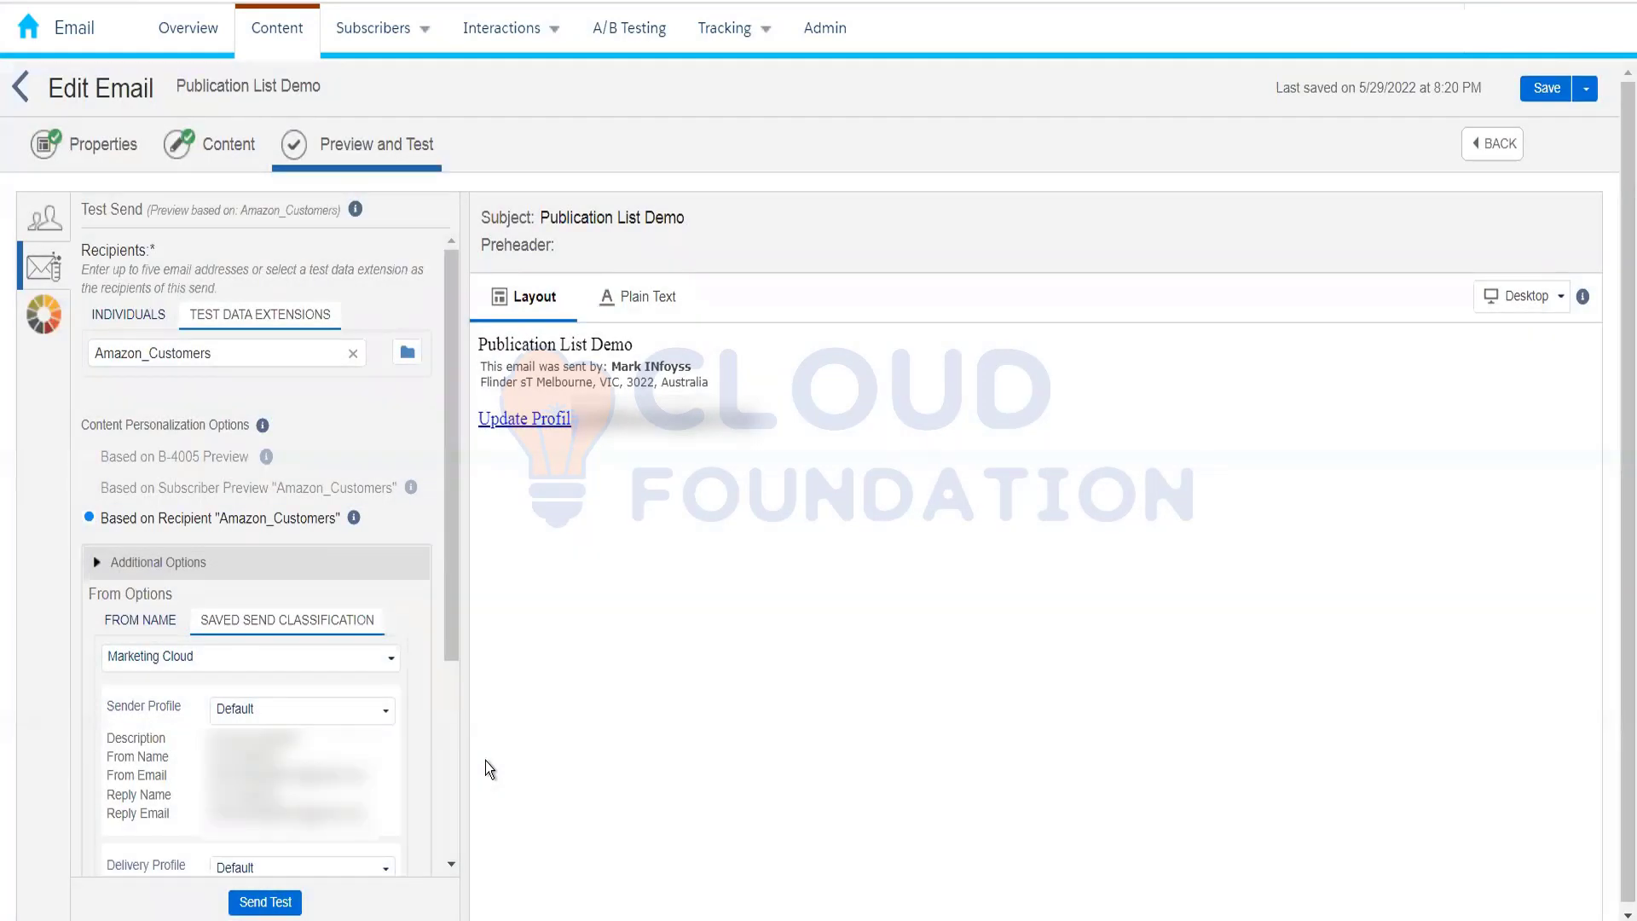
Review the content personalization, sender profile and delivery profile options for a test send to individuals
{"action": "left_click", "coordinate": [124, 315]}
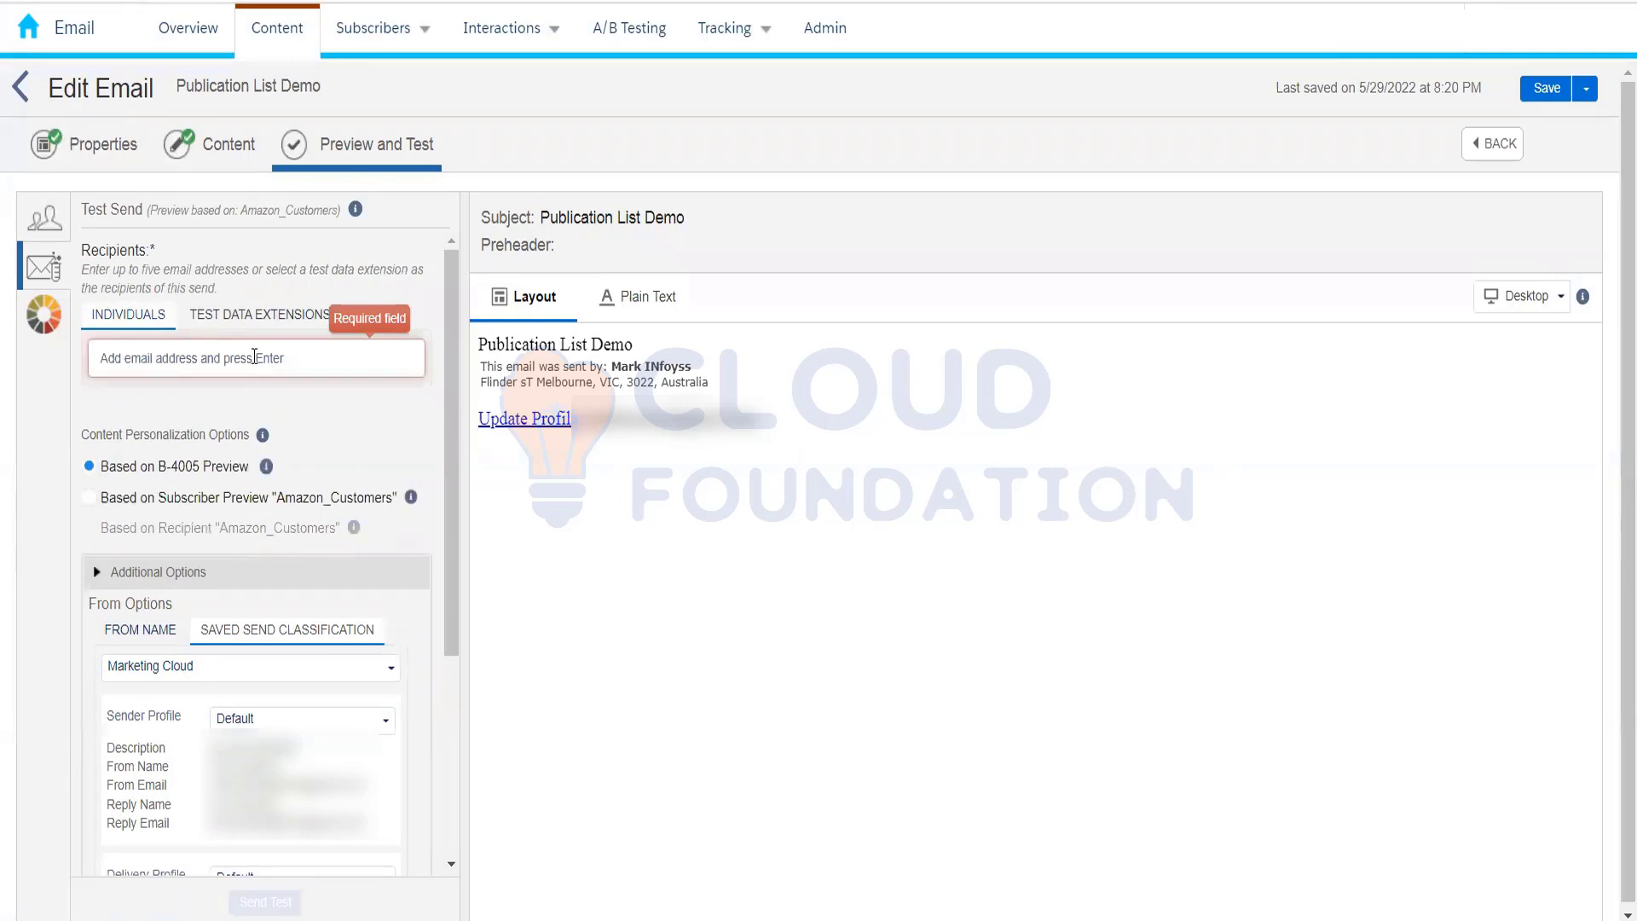
{"action": "scroll", "coordinate": [427, 680], "scroll_direction": "down", "scroll_amount": 2}
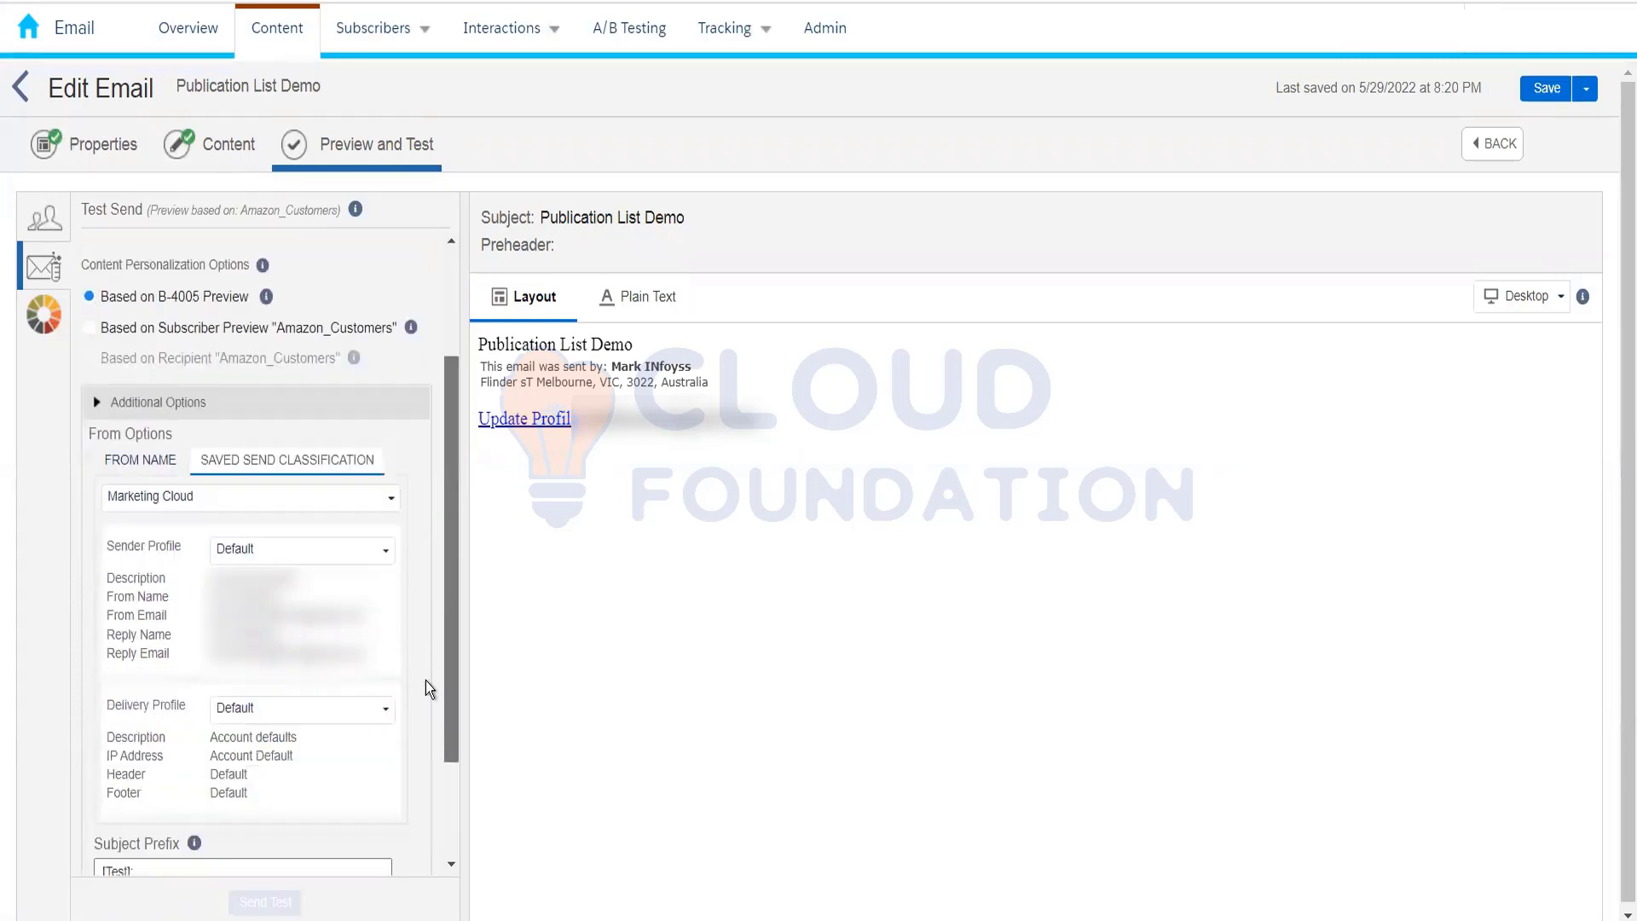
{"action": "scroll", "coordinate": [461, 401], "scroll_direction": "up", "scroll_amount": 4}
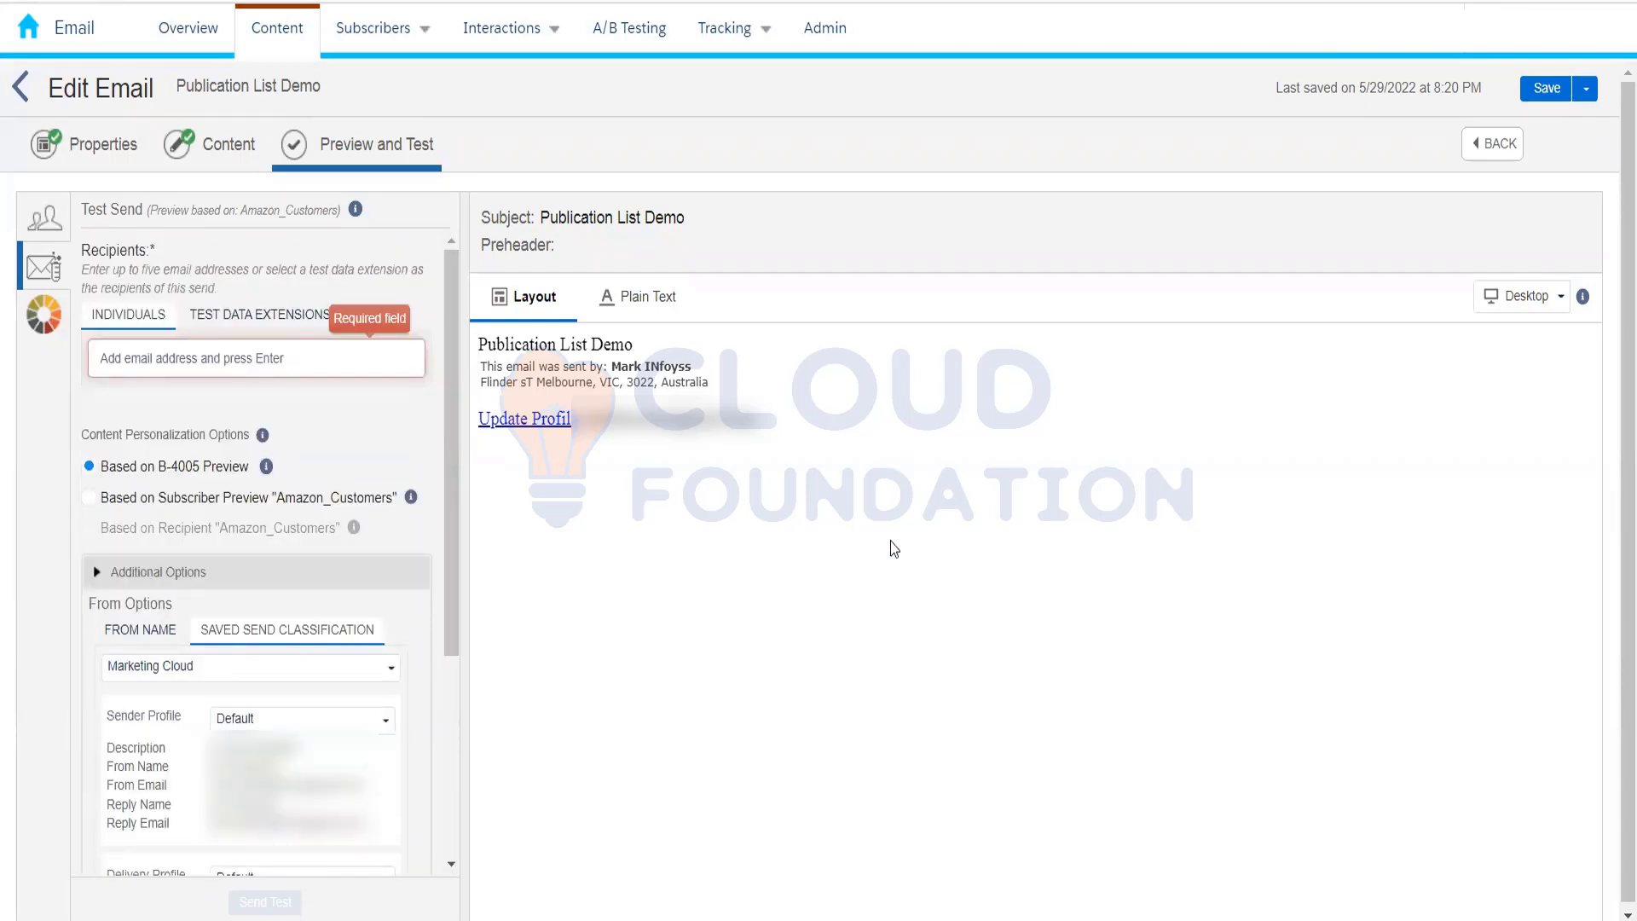
Switch to PowerPoint to read the Types of Sends slide, and return to the remote session with the email's test send
{"action": "key", "text": "alt+Tab"}
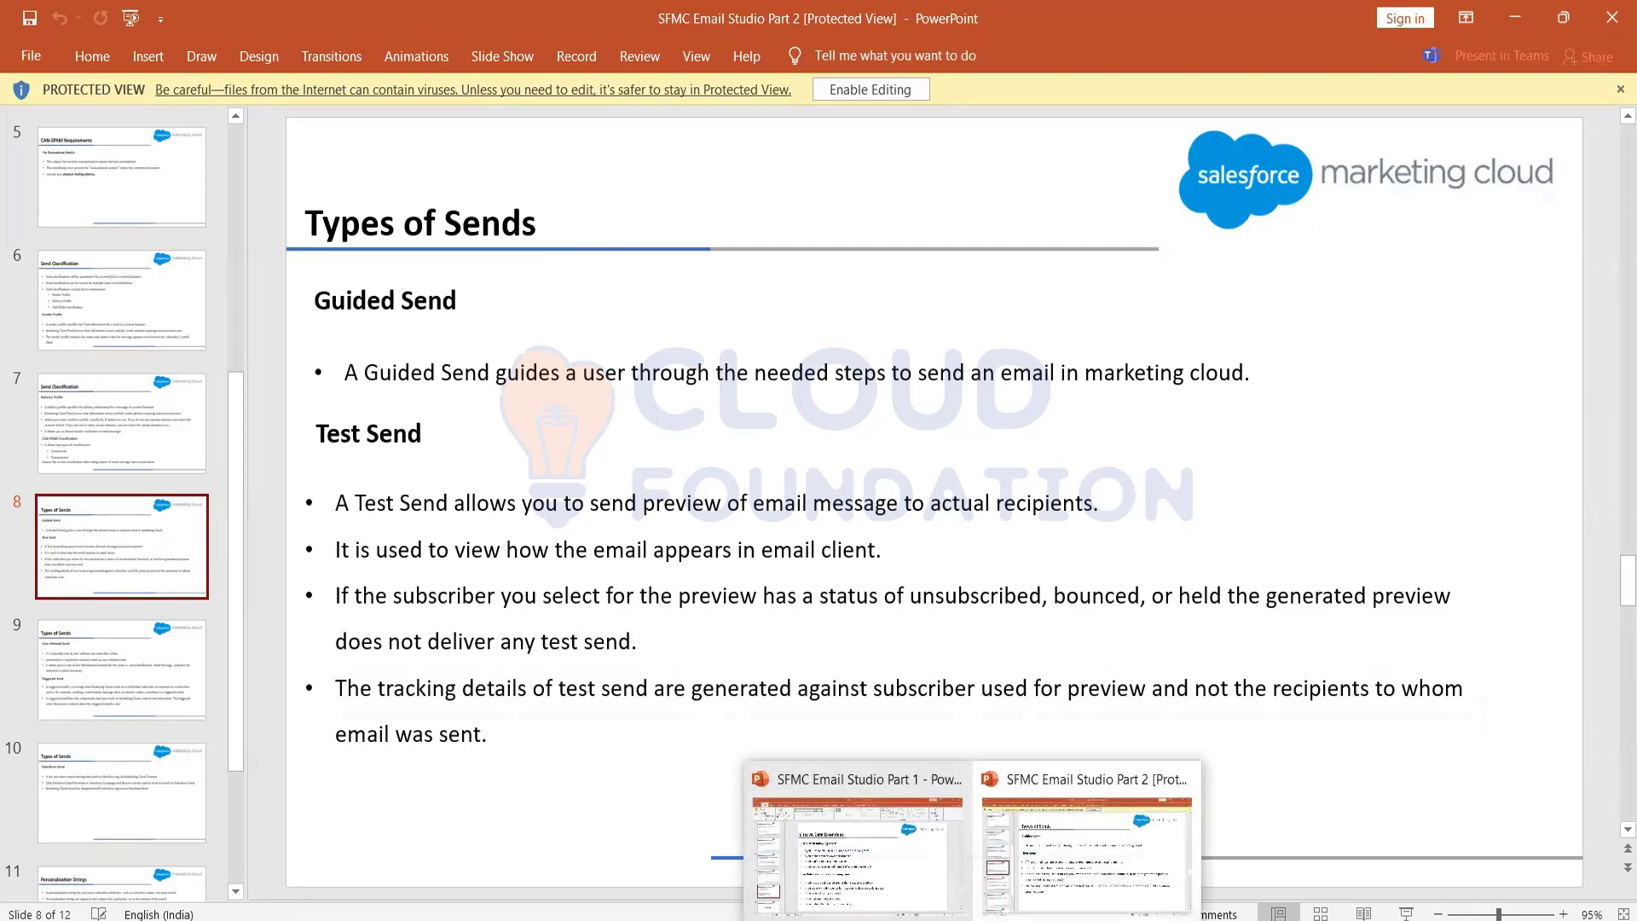
{"action": "mouse_move", "coordinate": [1025, 919]}
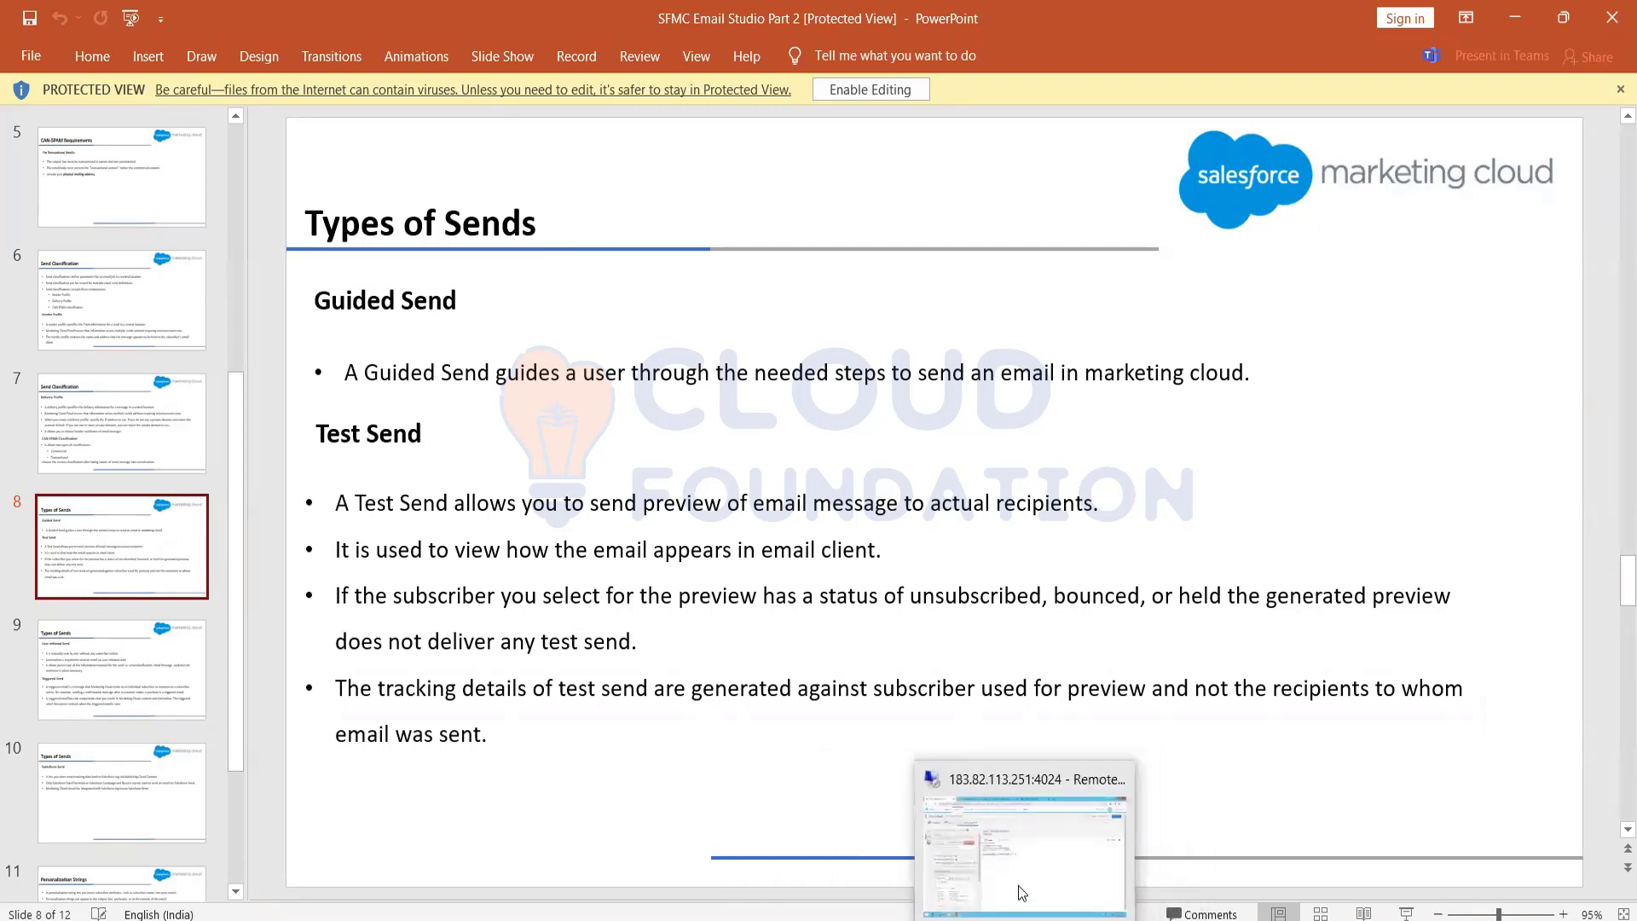
{"action": "left_click", "coordinate": [1022, 833]}
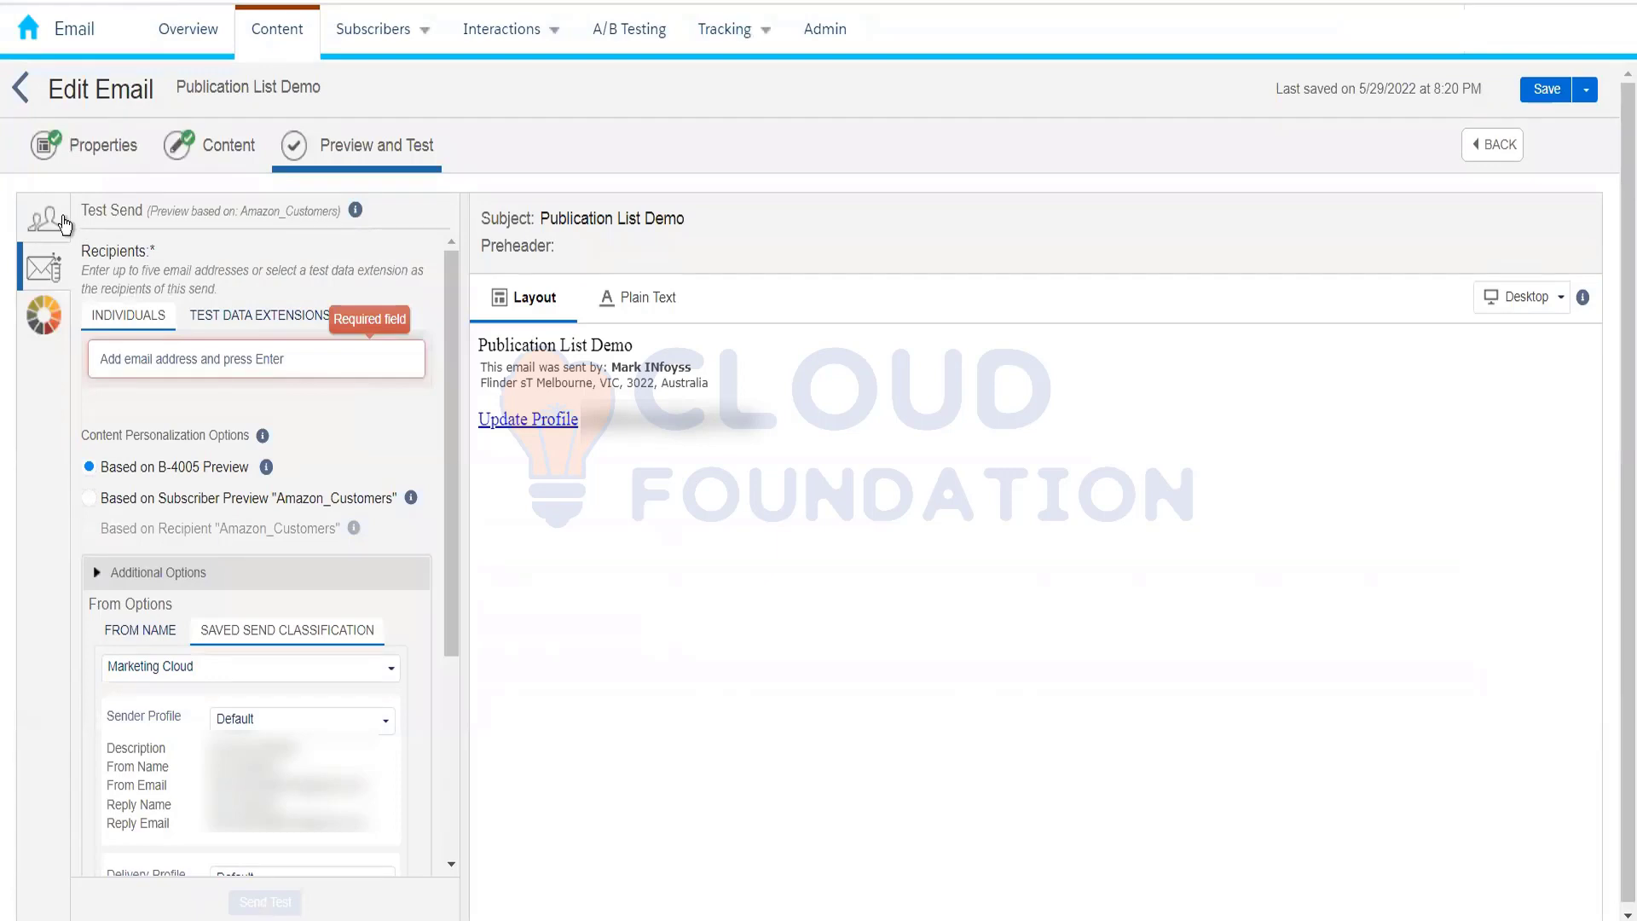
Compare the email's test send settings with its subscriber preview and attributes
{"action": "left_click", "coordinate": [64, 223]}
{"action": "left_click", "coordinate": [45, 269]}
{"action": "left_click", "coordinate": [44, 221]}
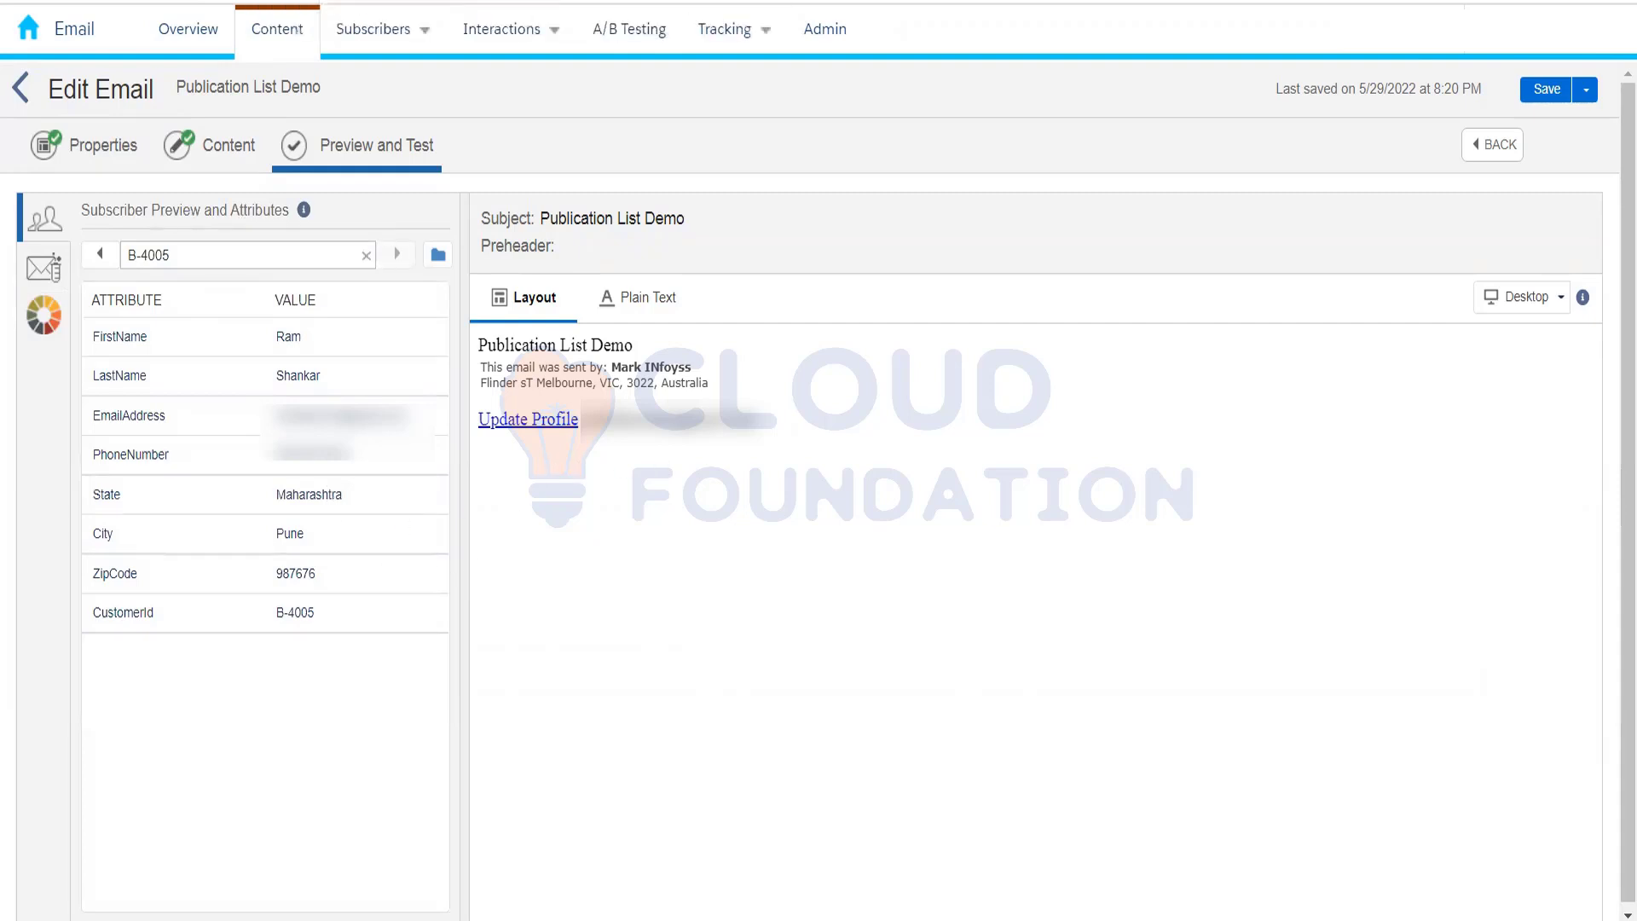
Open the Test Send Emails folder in the sends tracking, and check the email's test recipients and subscriber preview again
{"action": "left_click", "coordinate": [384, 3]}
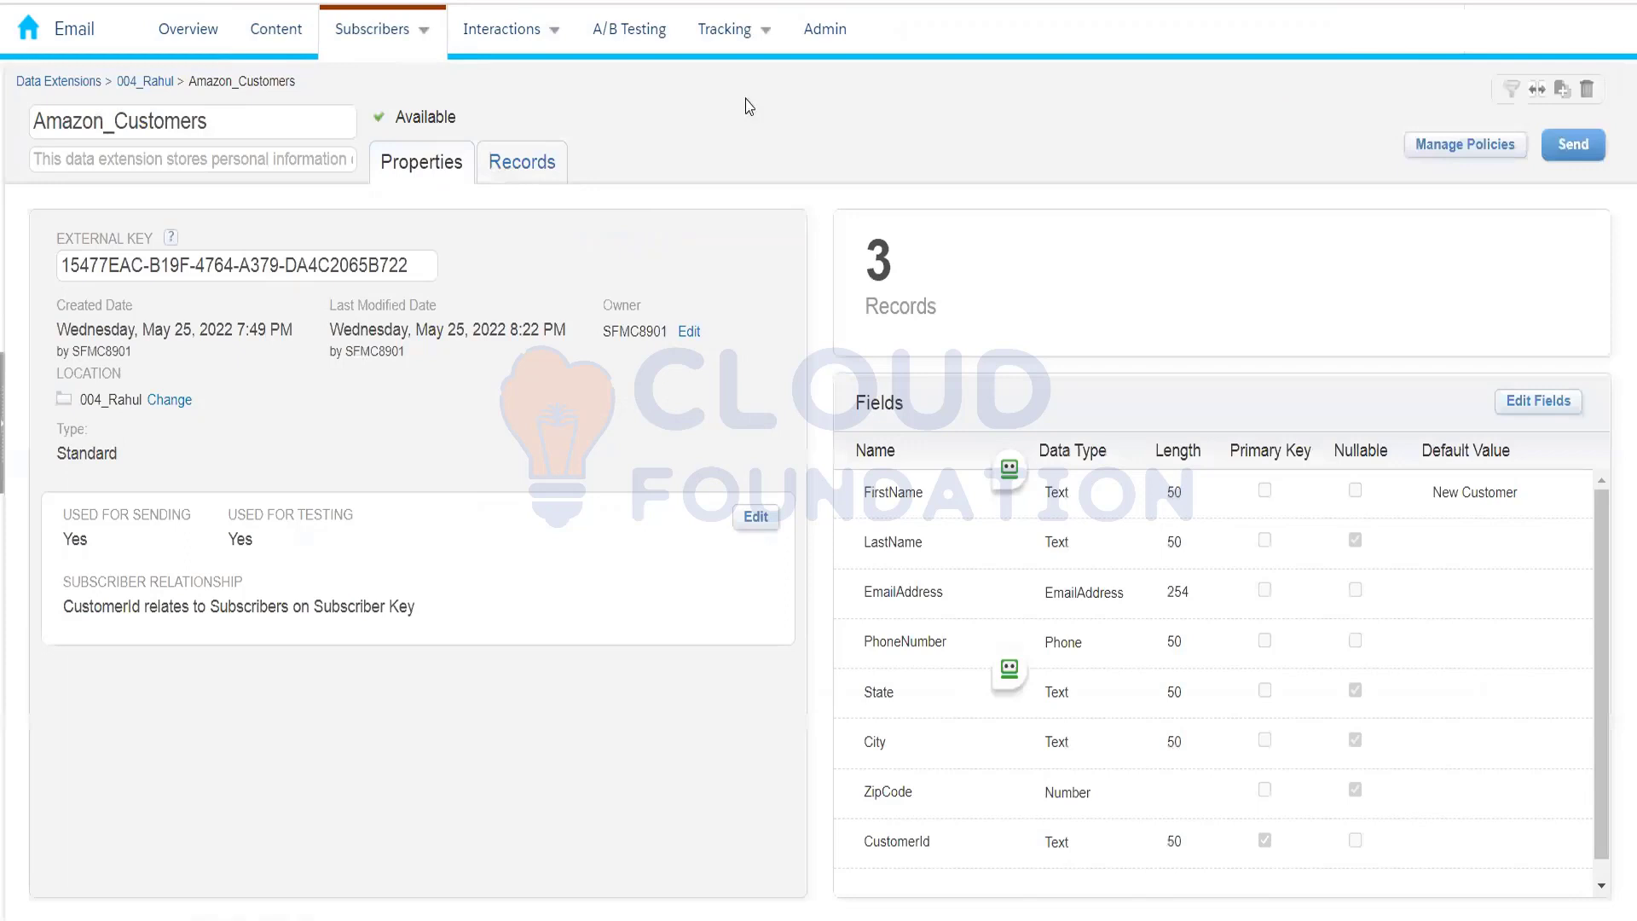
{"action": "mouse_move", "coordinate": [732, 29]}
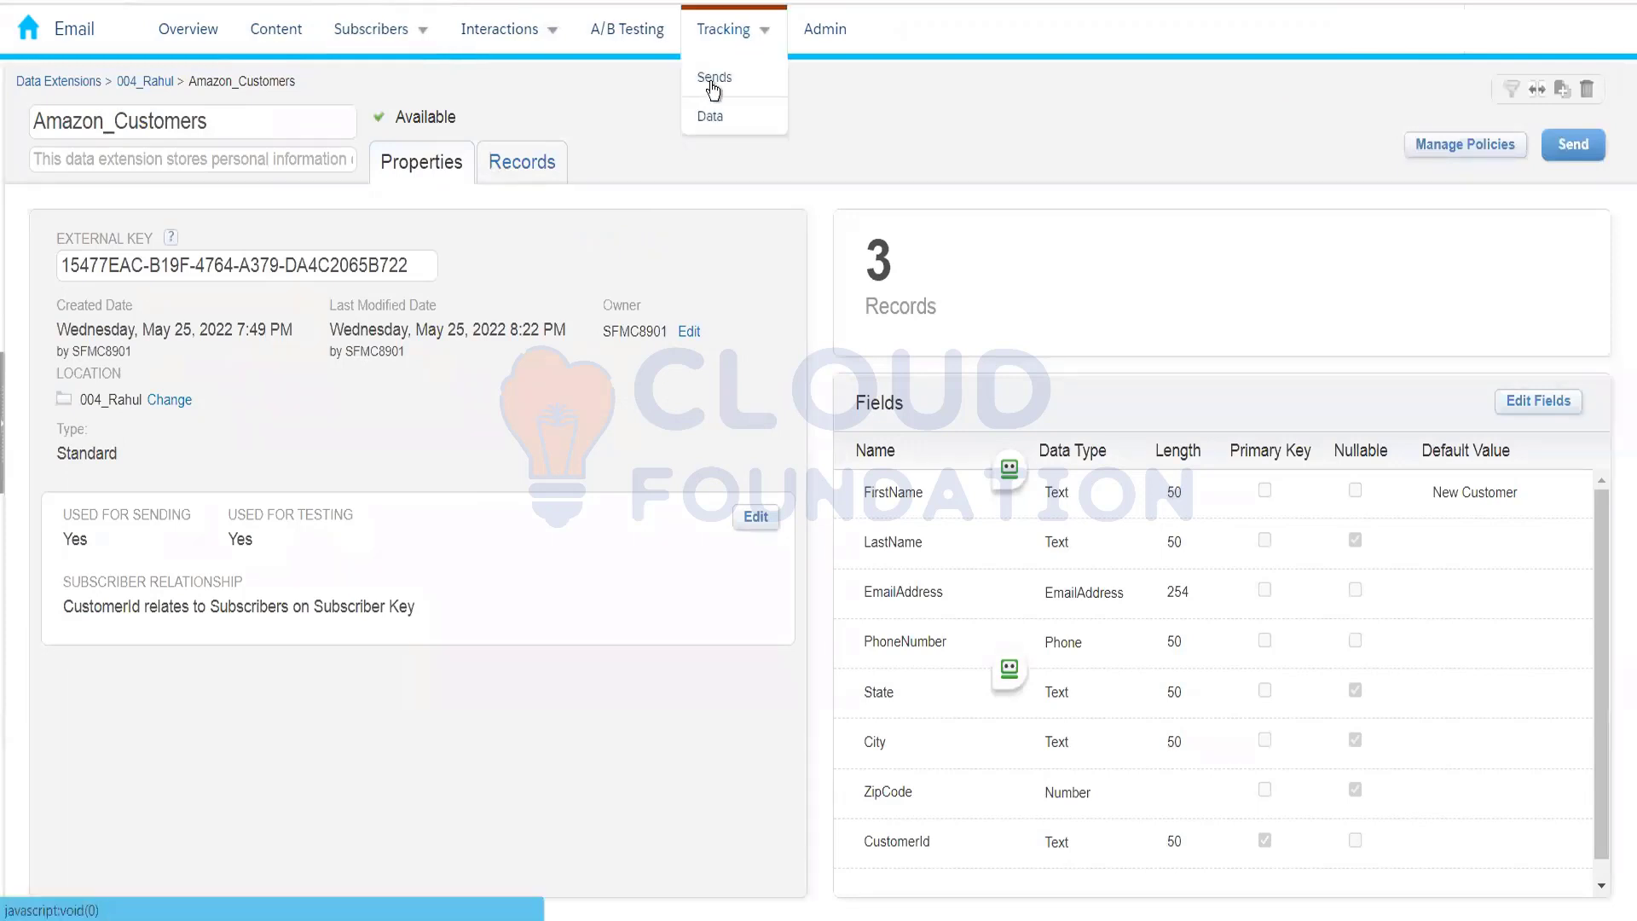
{"action": "left_click", "coordinate": [714, 81]}
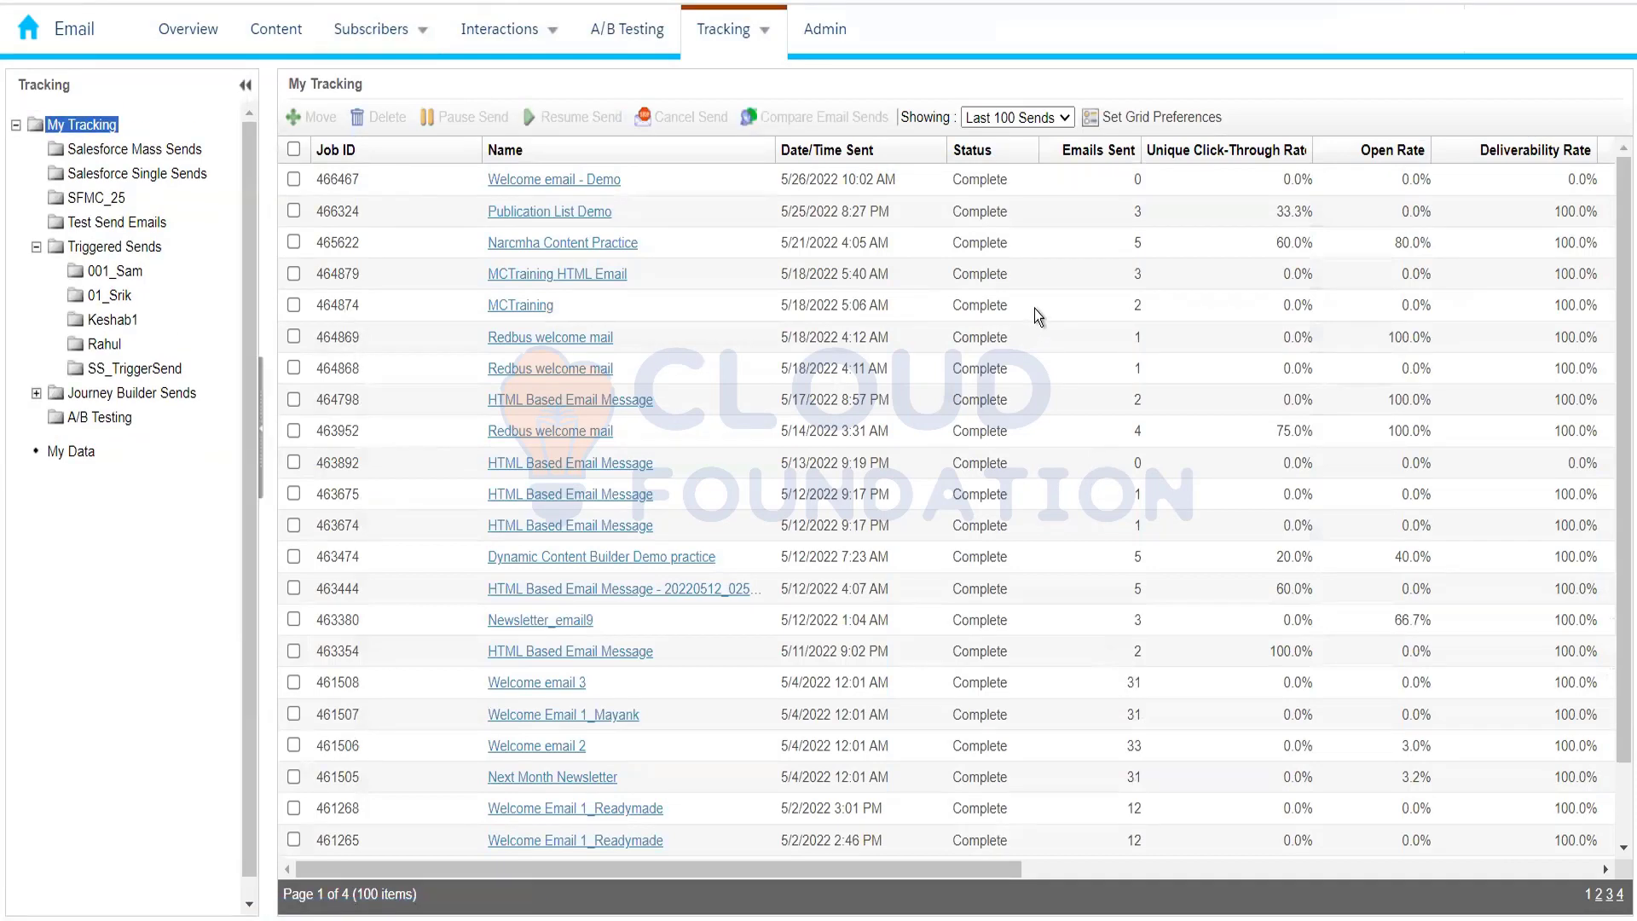
{"action": "left_click", "coordinate": [96, 224]}
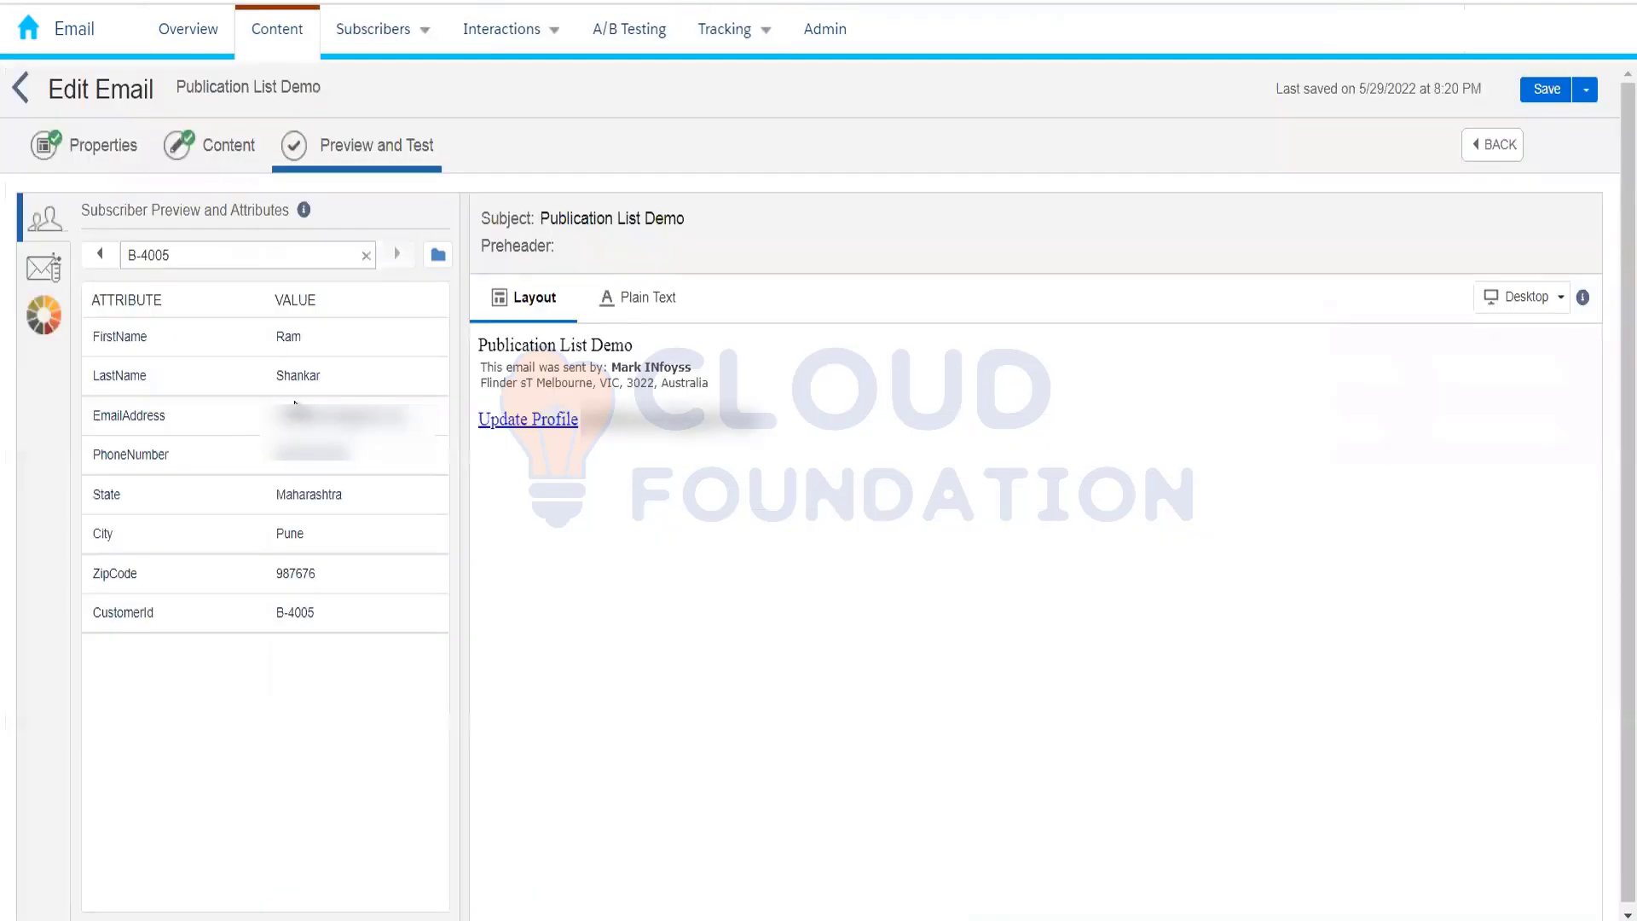
{"action": "left_click", "coordinate": [47, 267]}
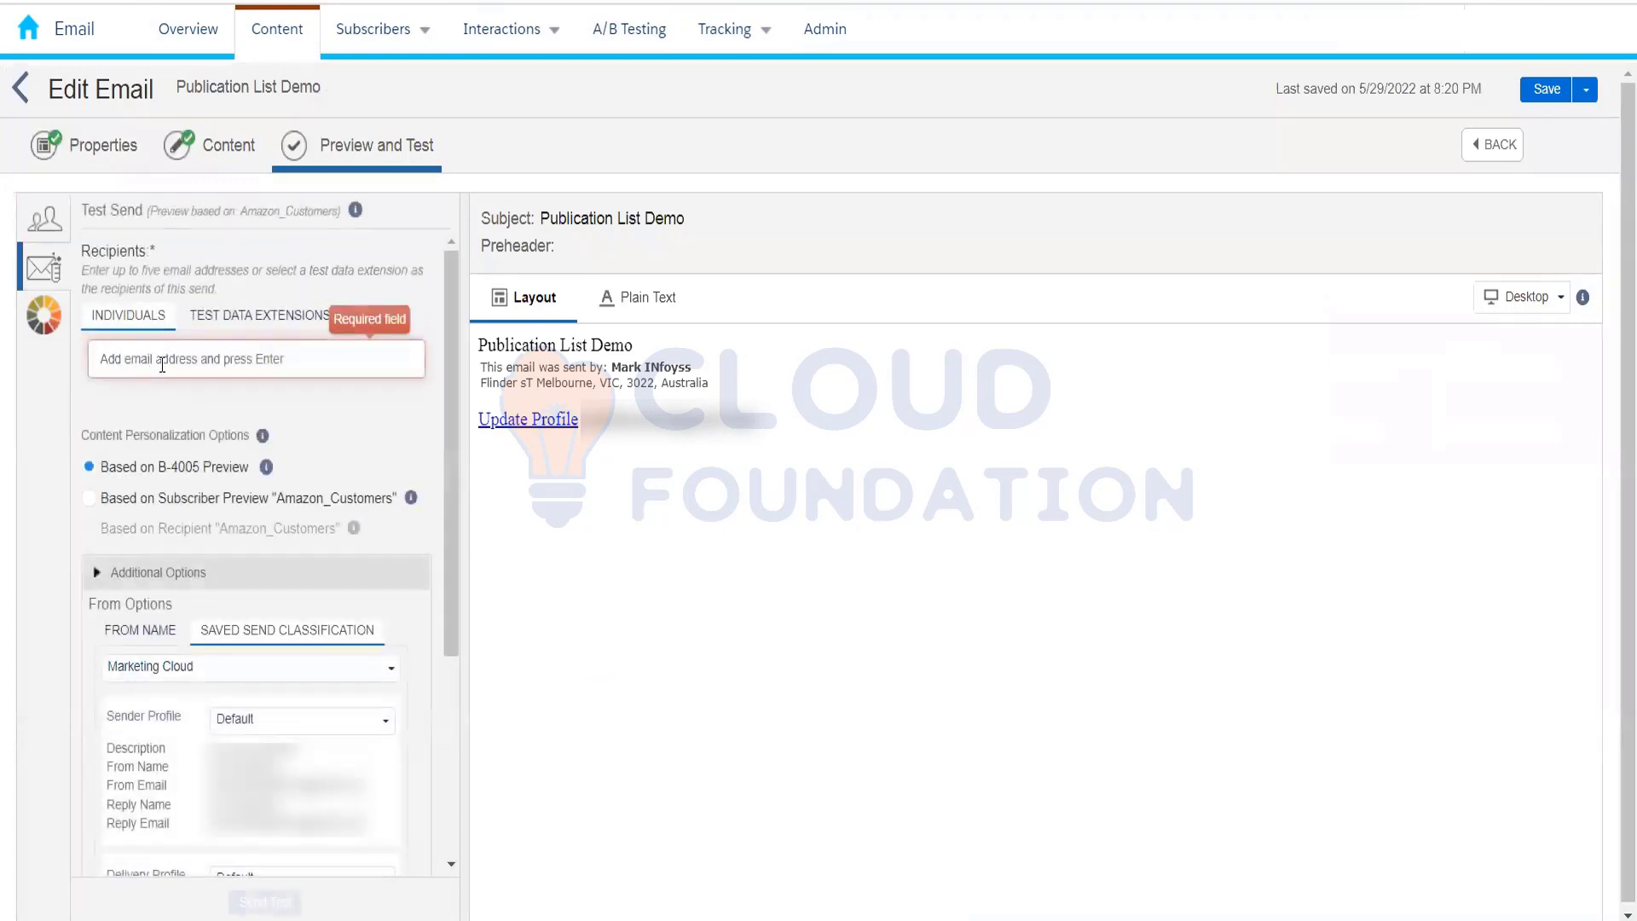
{"action": "left_click", "coordinate": [57, 213]}
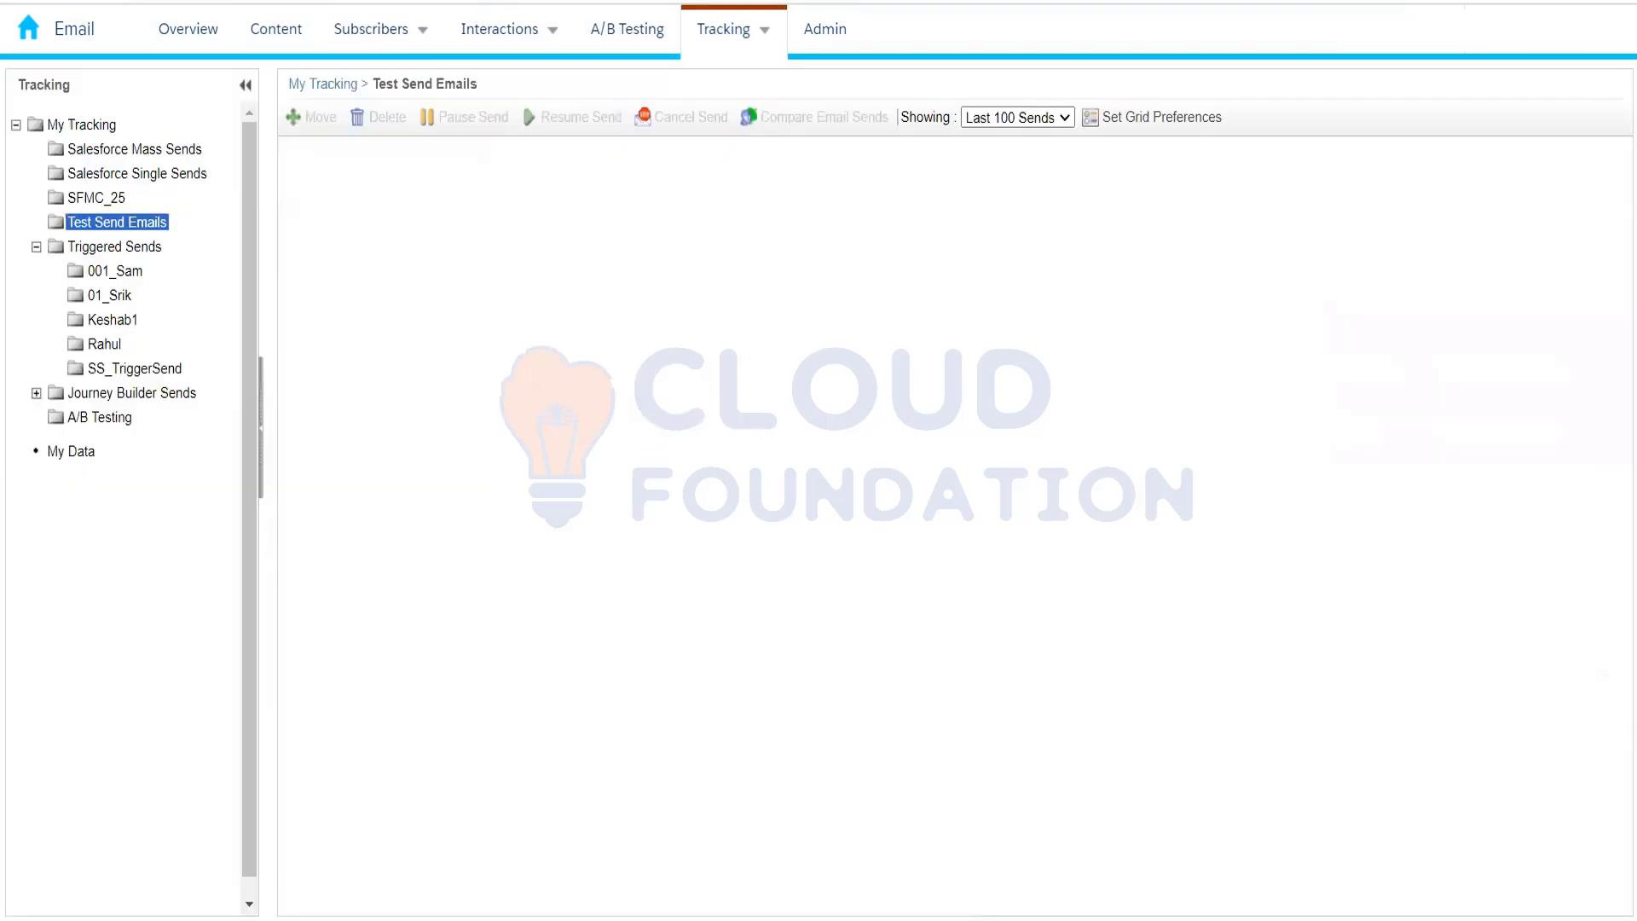